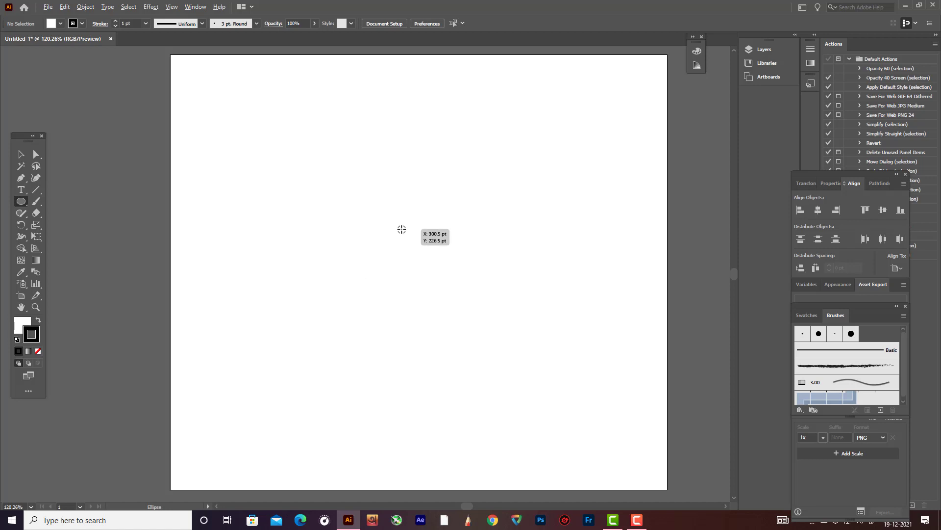
- Draw a circle about 230 pt wide near the artboard's upper middle and set its stroke weight to 3 pt
drag(401, 229, 479, 318)
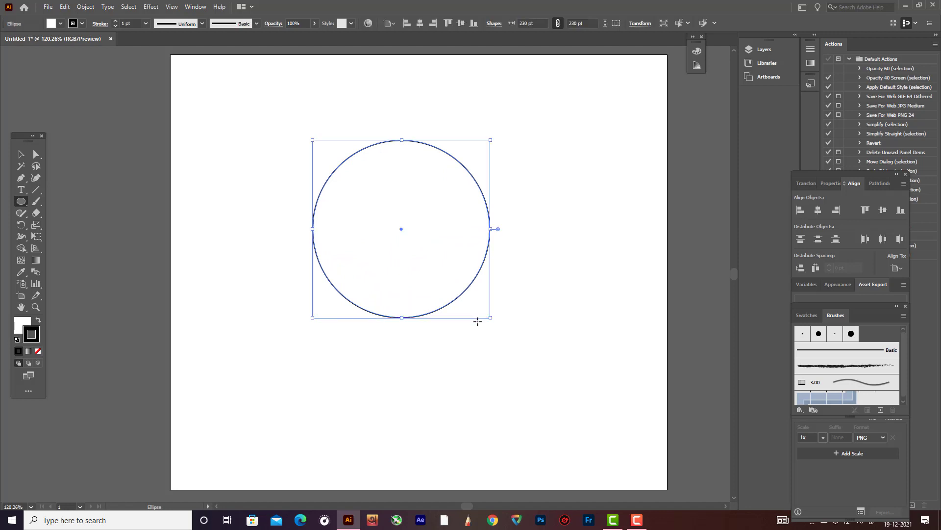
click(21, 154)
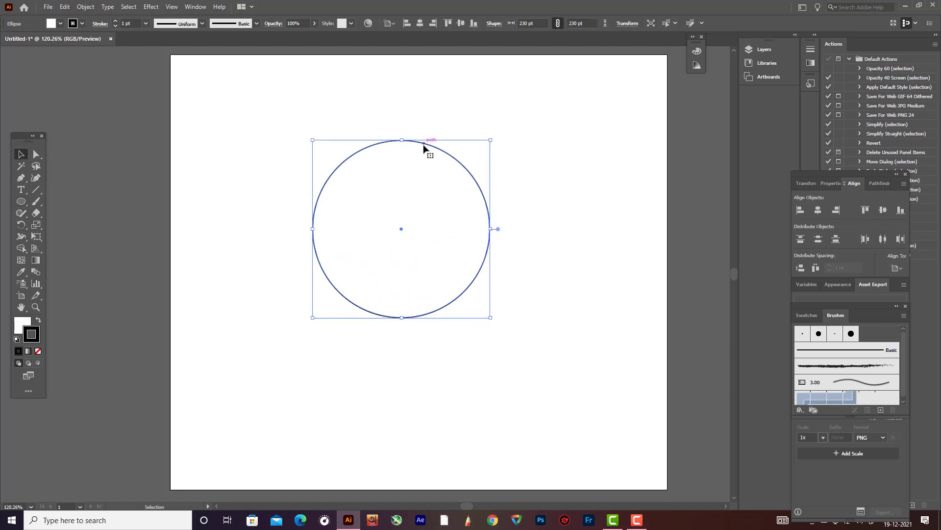
drag(425, 147, 434, 162)
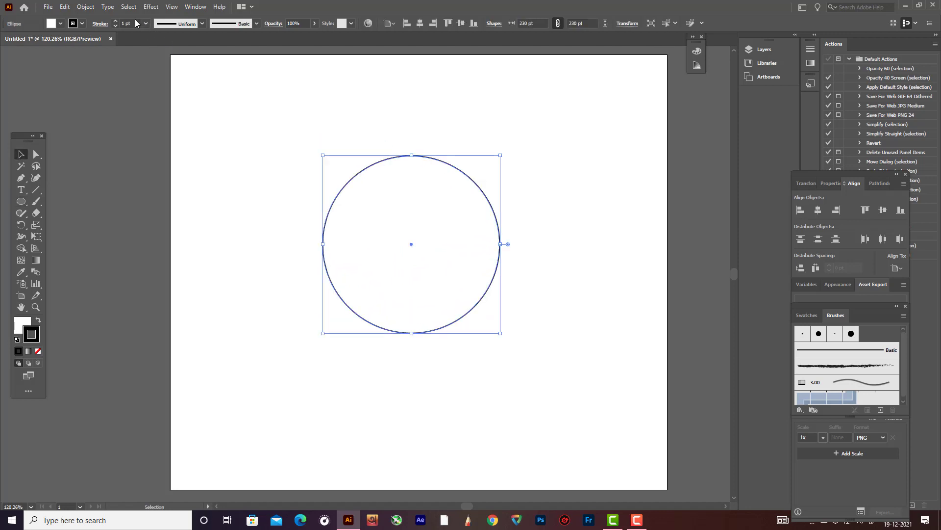
scroll(135, 23, up, 2)
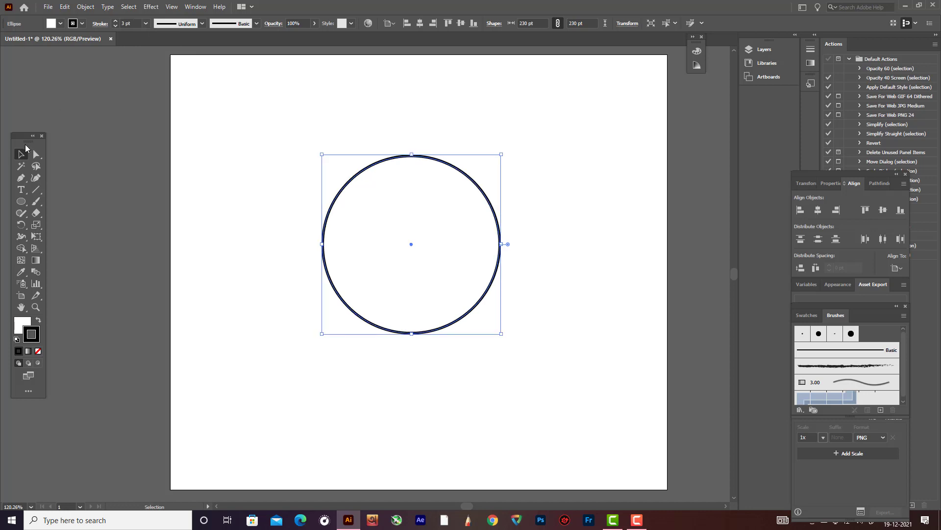
click(362, 157)
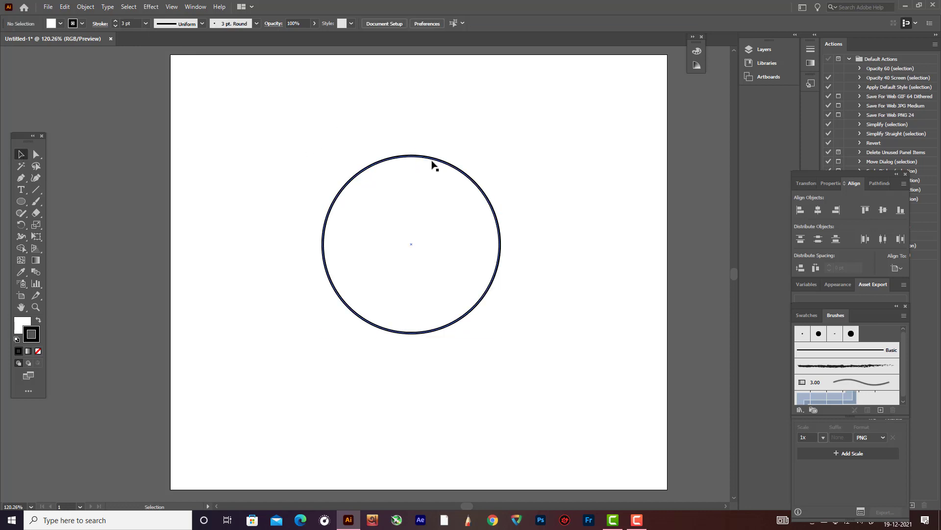
- Fill the circle with orange-brown C6813C and remove its stroke
click(434, 164)
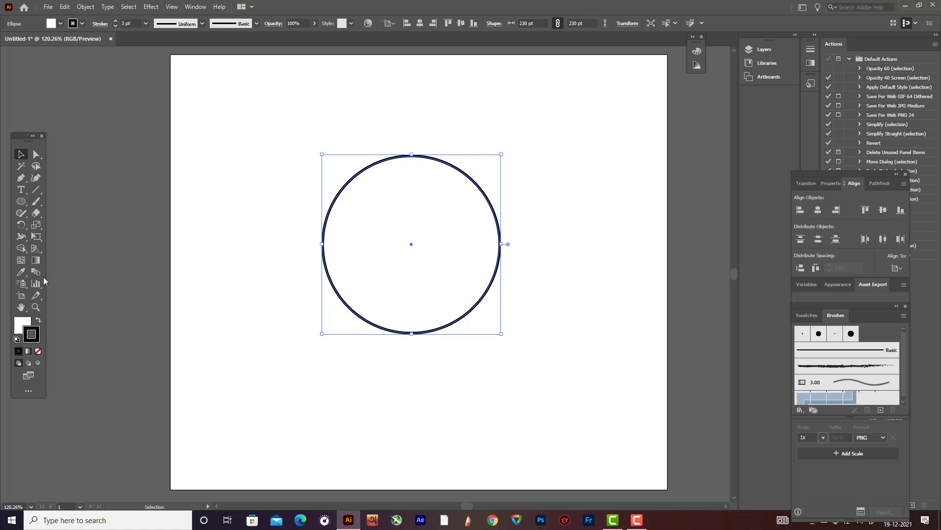
double_click(19, 325)
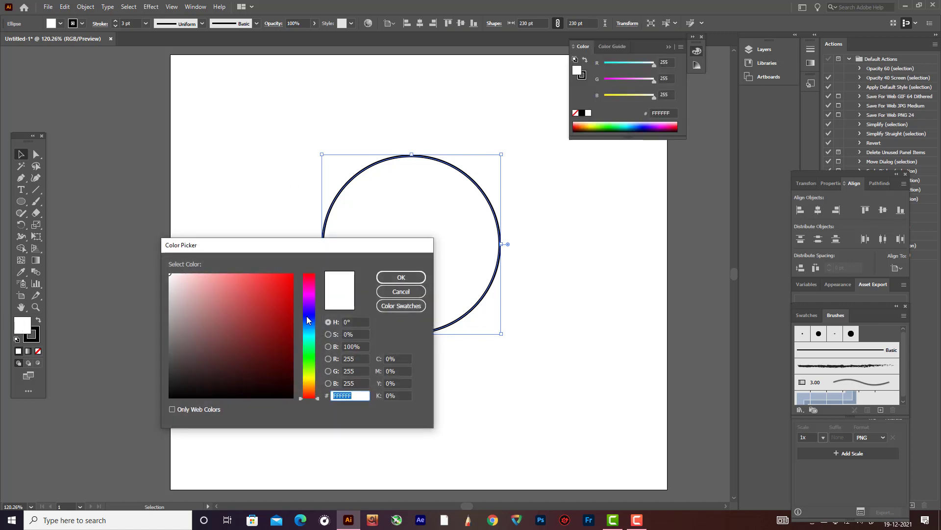
drag(318, 401, 313, 386)
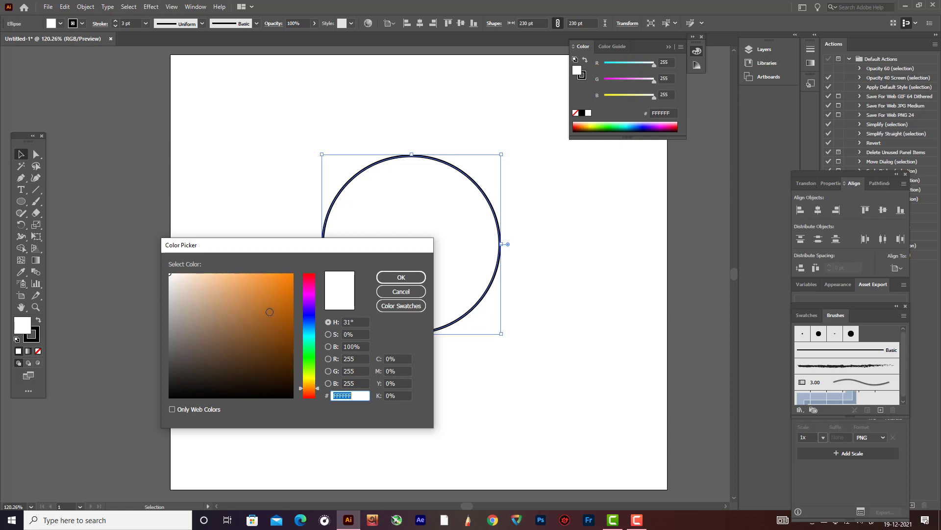
click(269, 311)
click(256, 301)
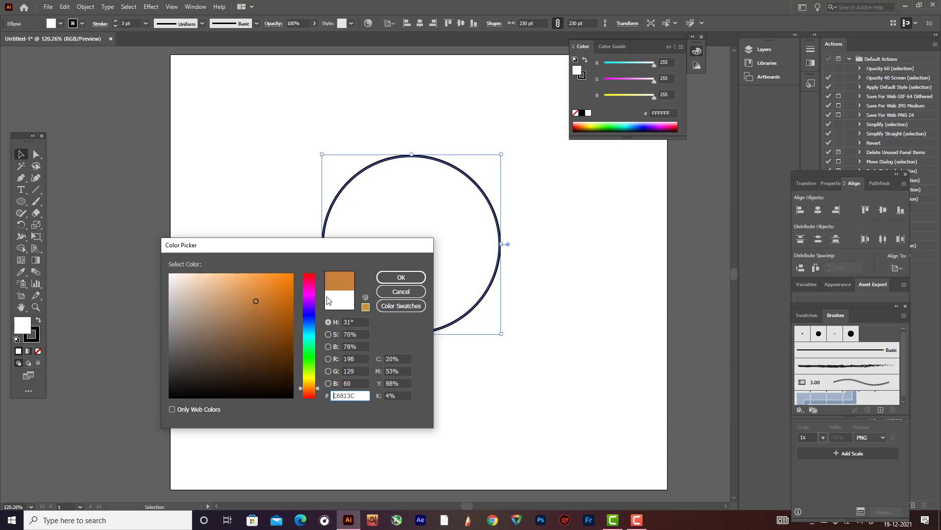
click(395, 278)
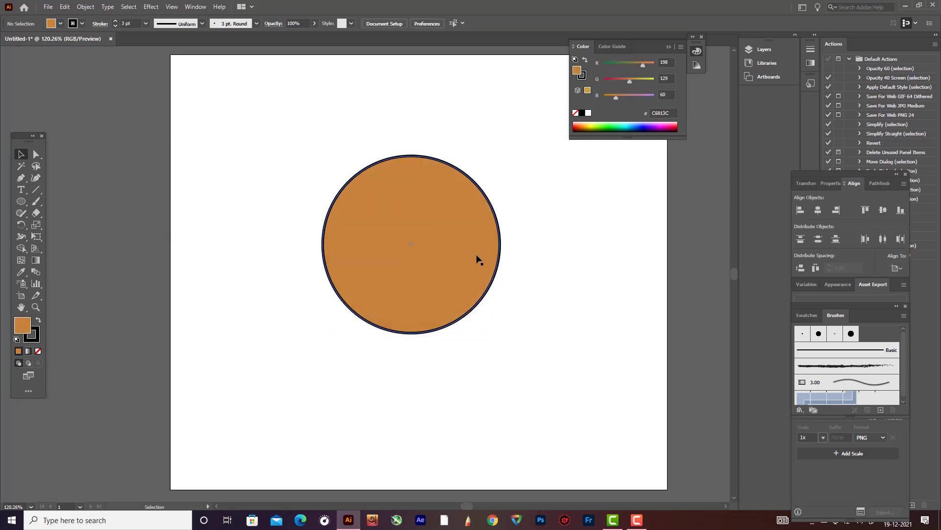
click(38, 339)
click(38, 351)
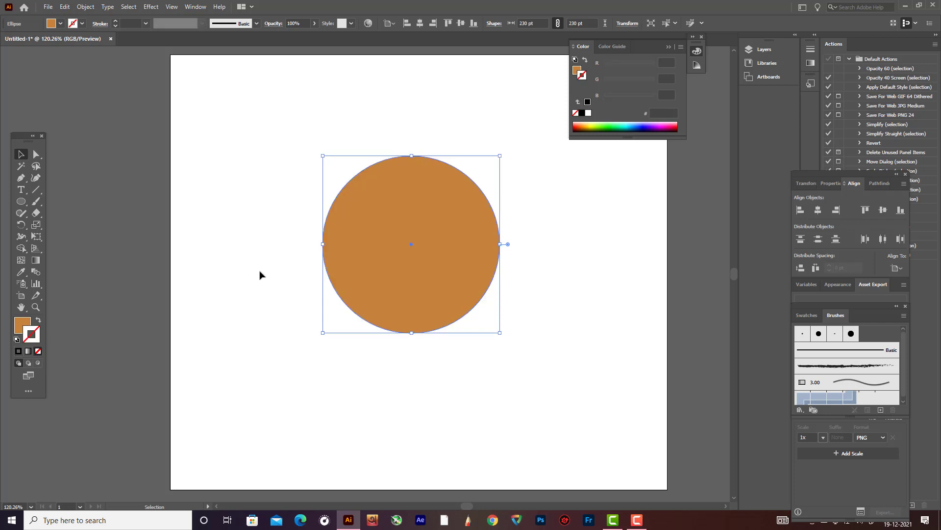
- Lighten the circle's fill colour to D39154
click(261, 275)
click(489, 241)
double_click(19, 328)
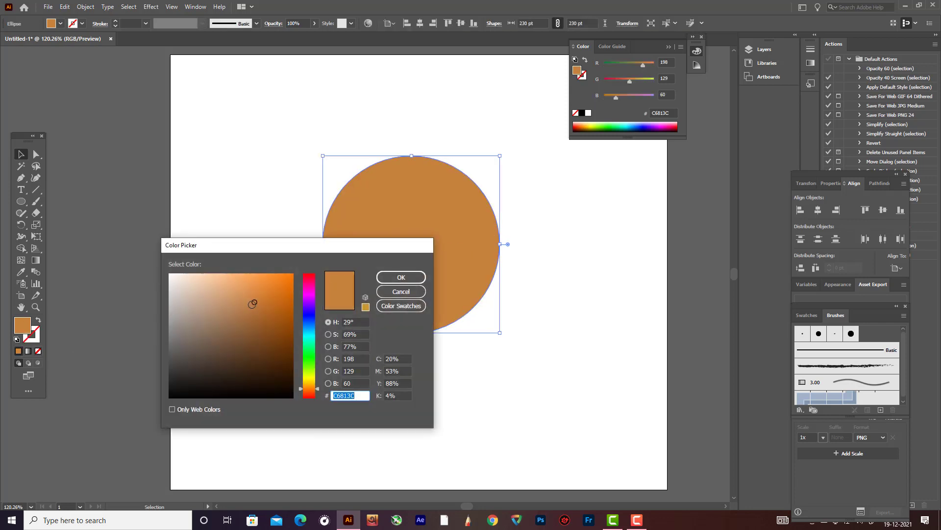
click(246, 295)
click(401, 277)
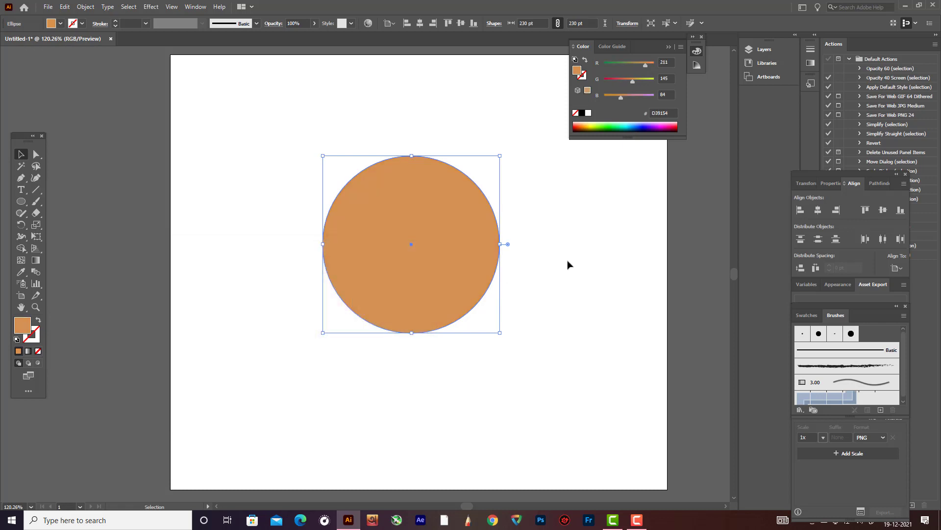
click(566, 264)
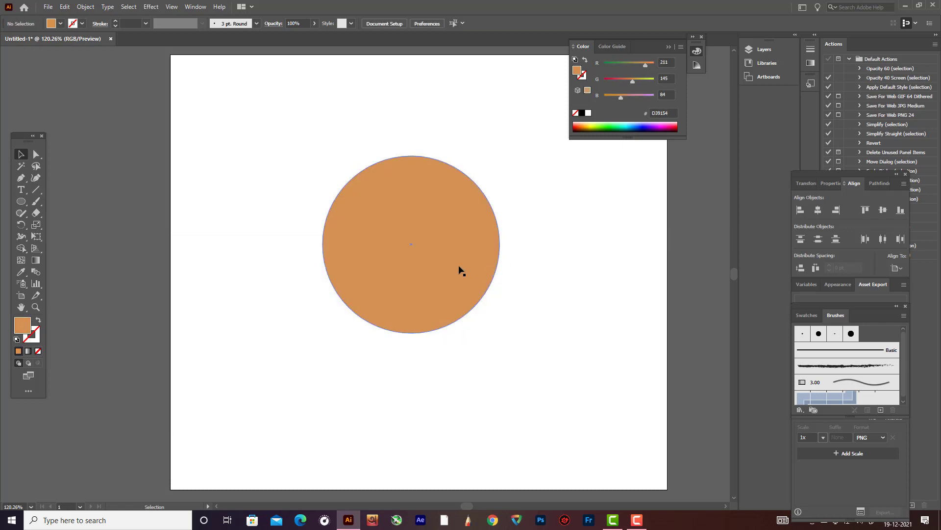
- Make two small copies of the circle, about 78 pt wide, overlapping the large circle's upper-left edge
drag(459, 269, 248, 244)
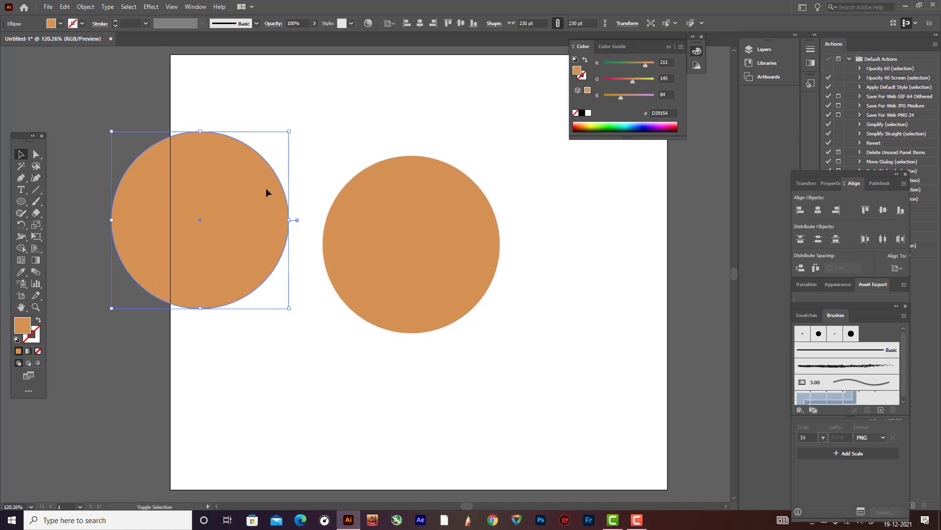
drag(290, 130, 368, 176)
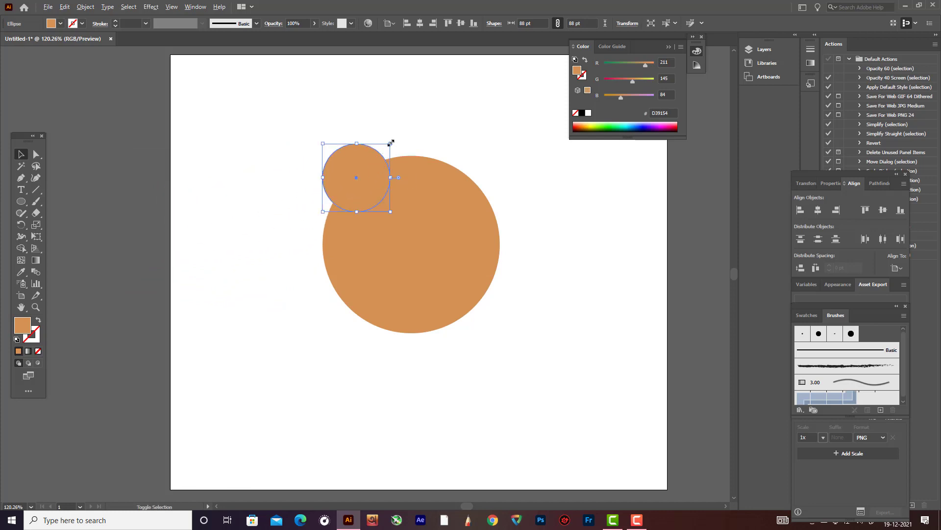
drag(391, 143, 336, 218)
click(437, 147)
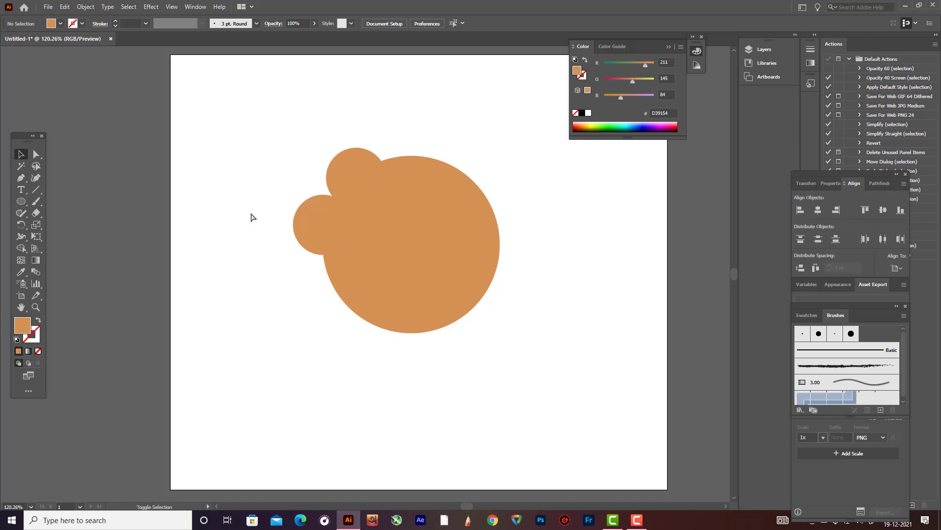
- Reposition the two small circles in outline view so they meet at the large circle's edge, and return to preview
drag(262, 187, 538, 390)
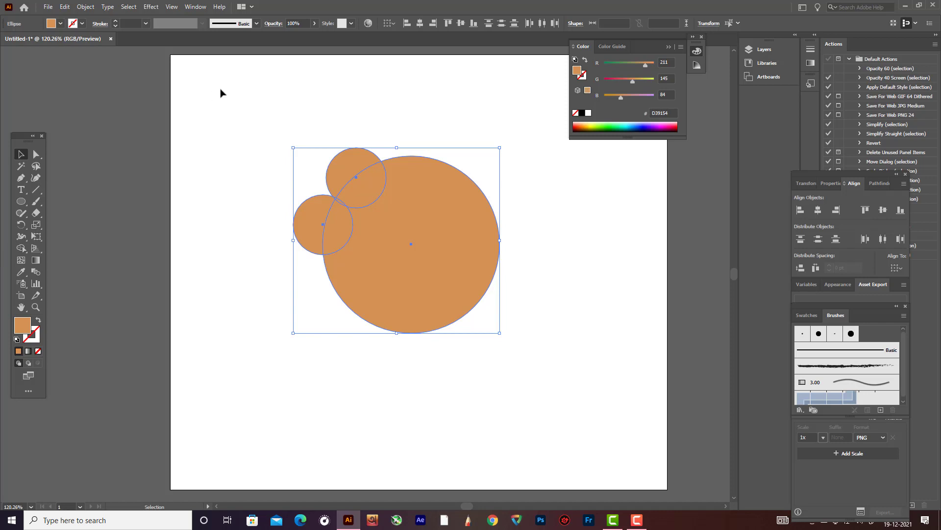
key(a)
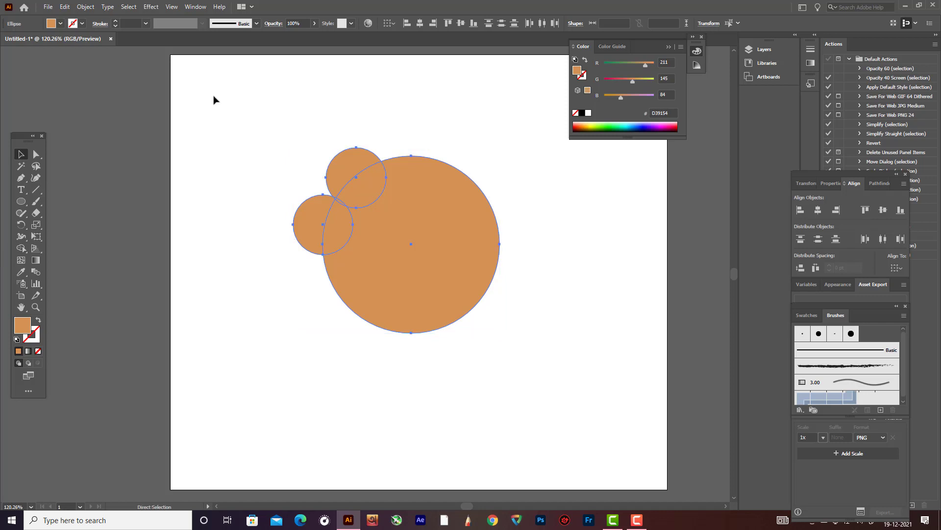
key(ctrl+y)
key(v)
click(378, 205)
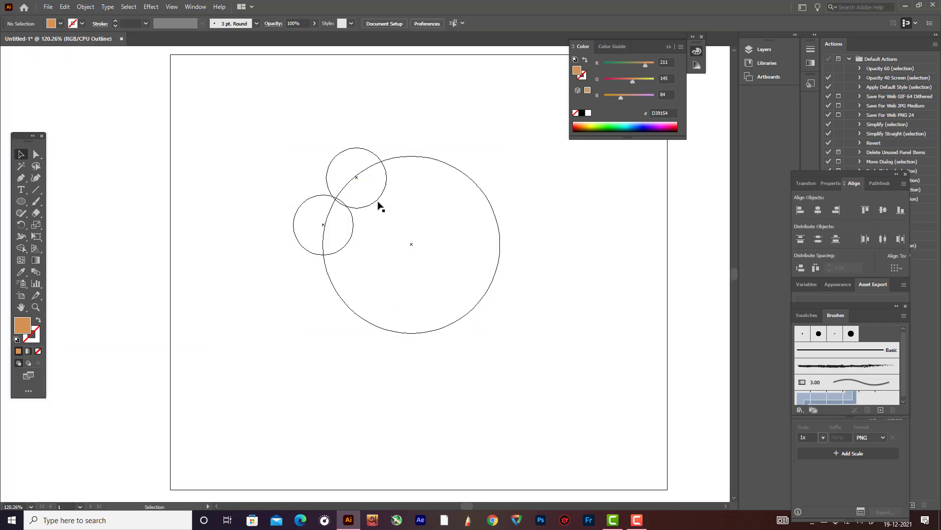
drag(352, 228, 353, 230)
click(422, 136)
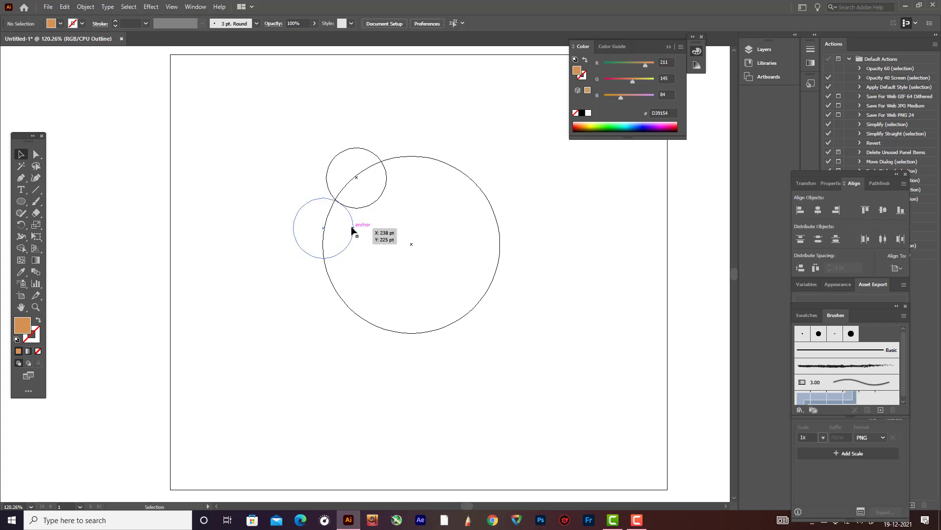
drag(351, 230, 362, 210)
click(431, 126)
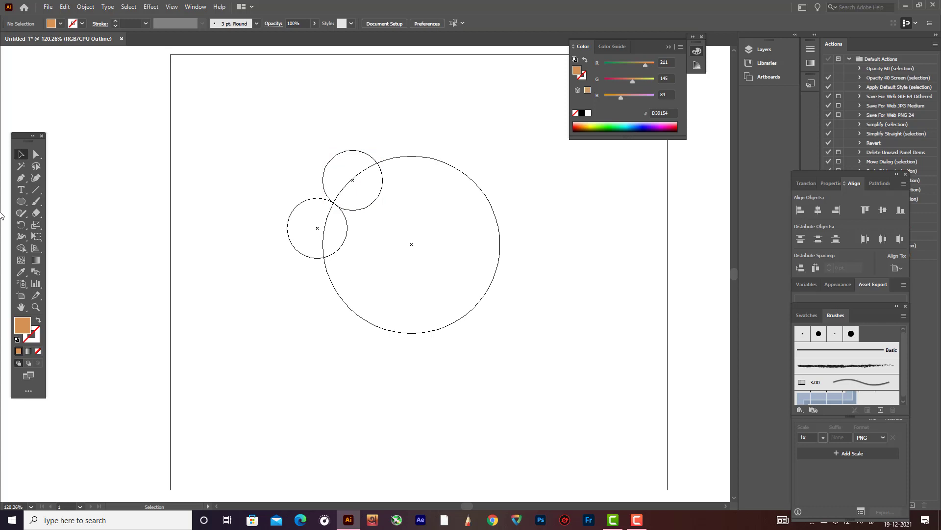
key(ctrl+y)
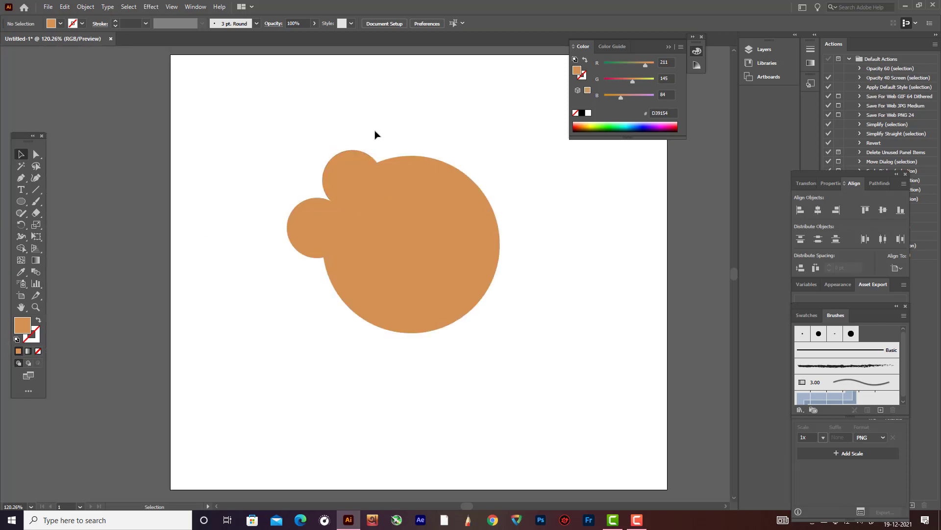
- Try to subtract the two small circles from the large circle with the Shape Builder tool
drag(294, 122, 514, 346)
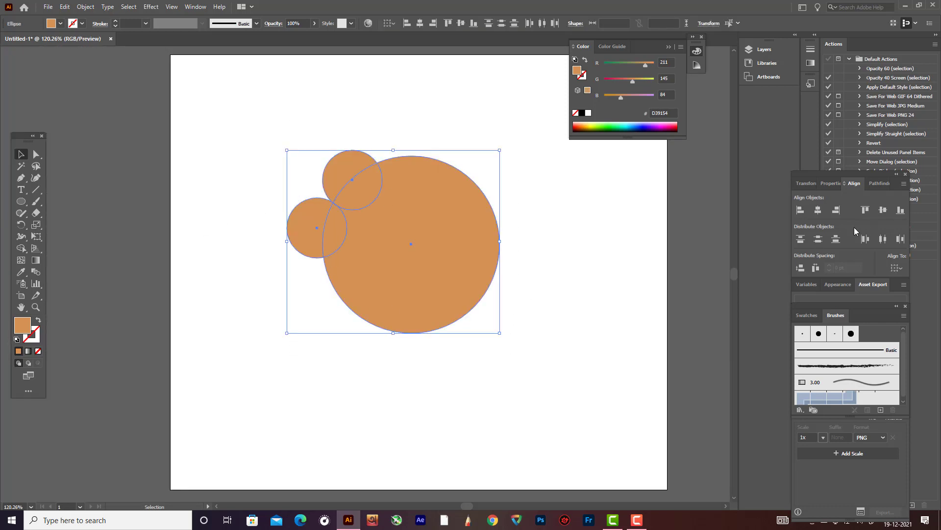
click(21, 248)
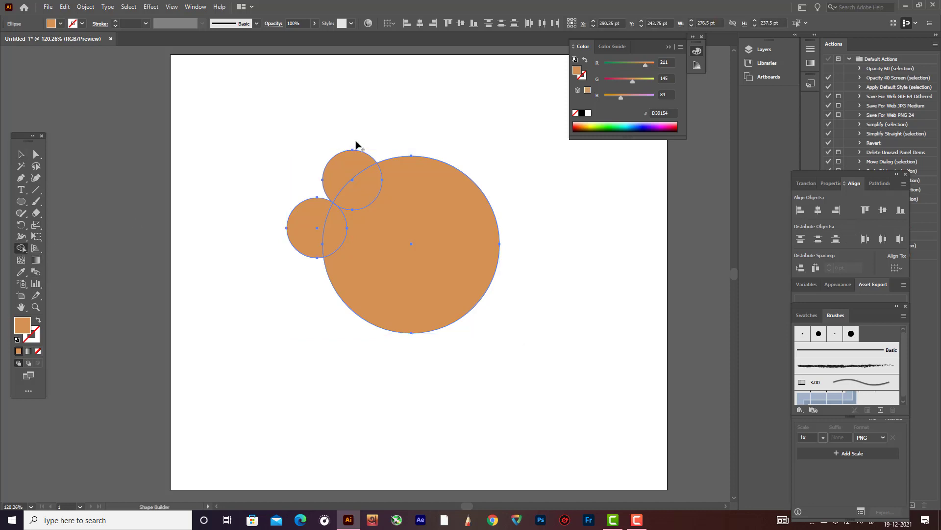
alt+drag(332, 169, 358, 192)
alt+drag(327, 229, 370, 250)
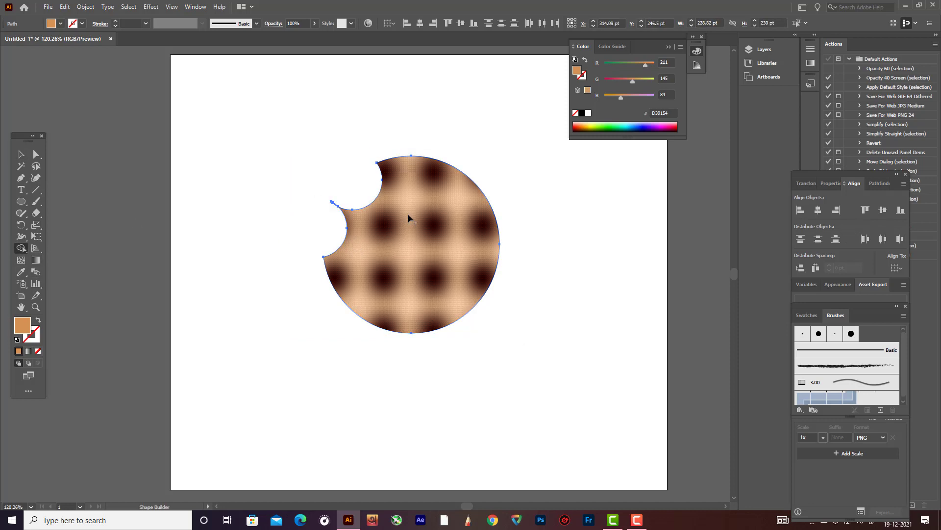
key(ctrl+z)
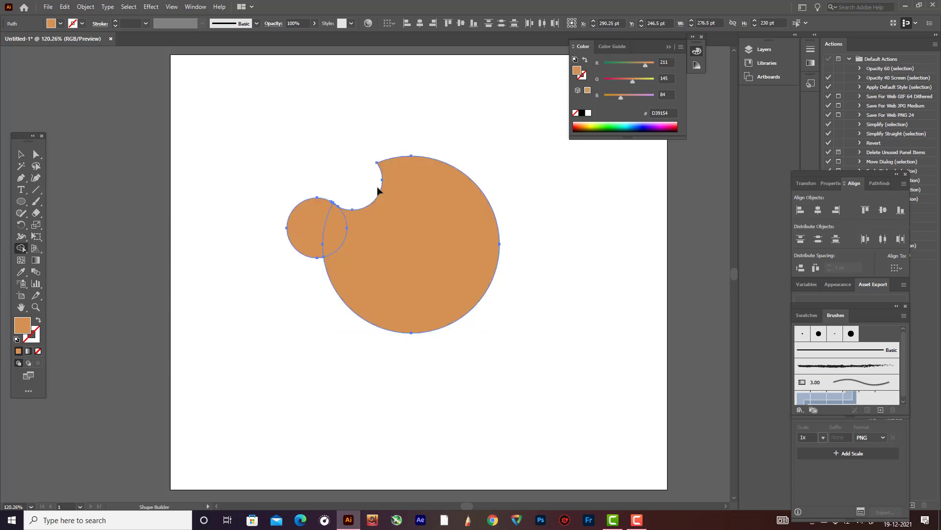
key(ctrl+z)
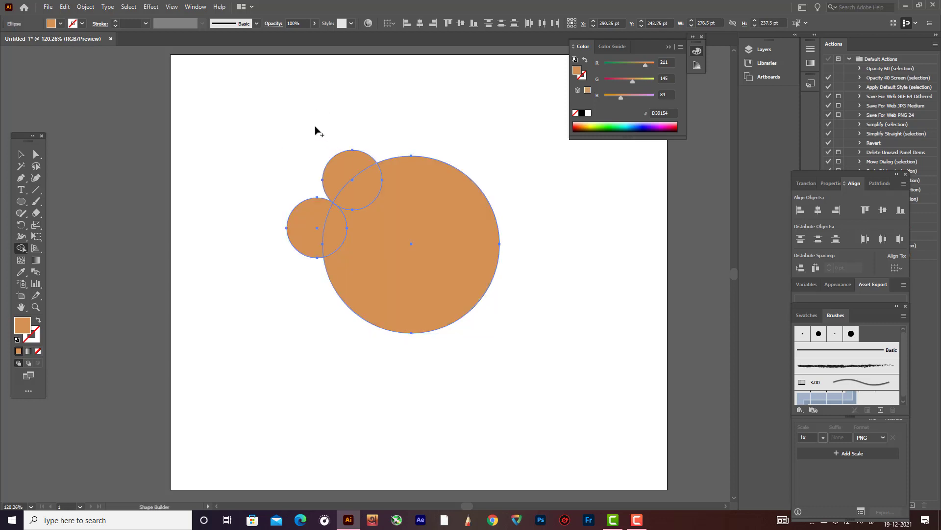
- Adjust the lower small circle's position against the upper one and rotate it clockwise
key(v)
click(271, 206)
drag(323, 242, 325, 242)
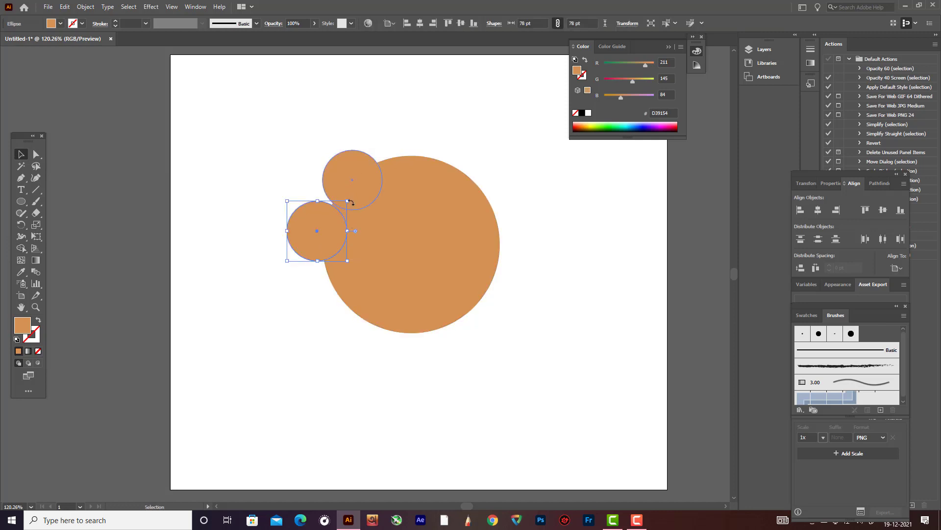
drag(350, 201, 336, 220)
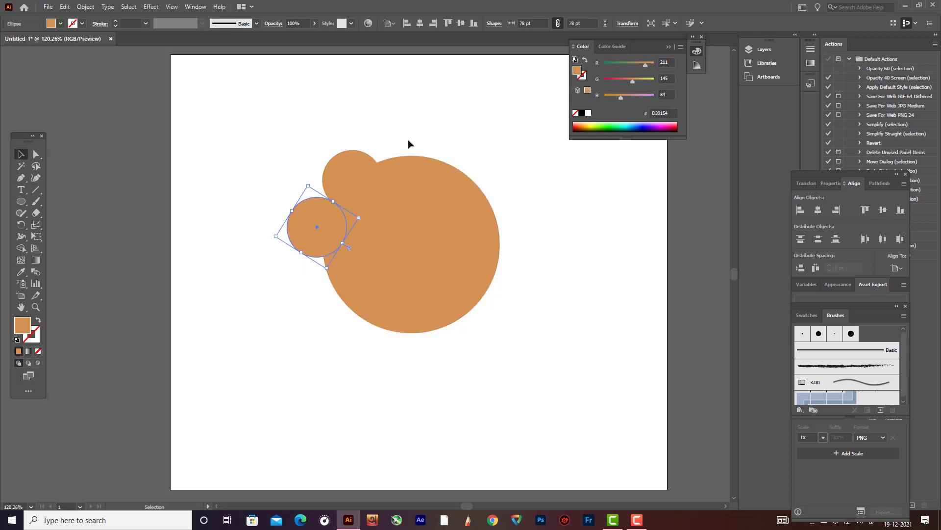
- Subtract both small circles from the large circle with the Shape Builder tool and remove the leftover sliver between the bites
drag(289, 134, 569, 415)
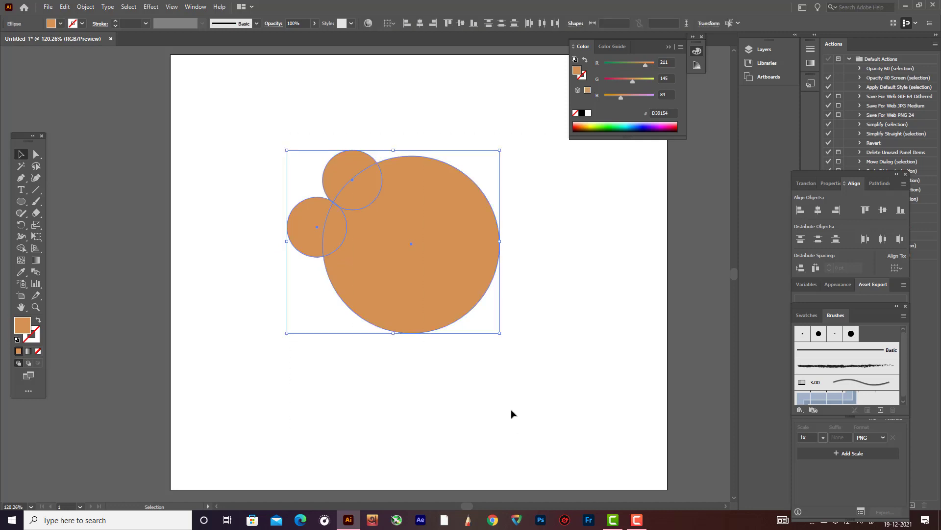
click(22, 248)
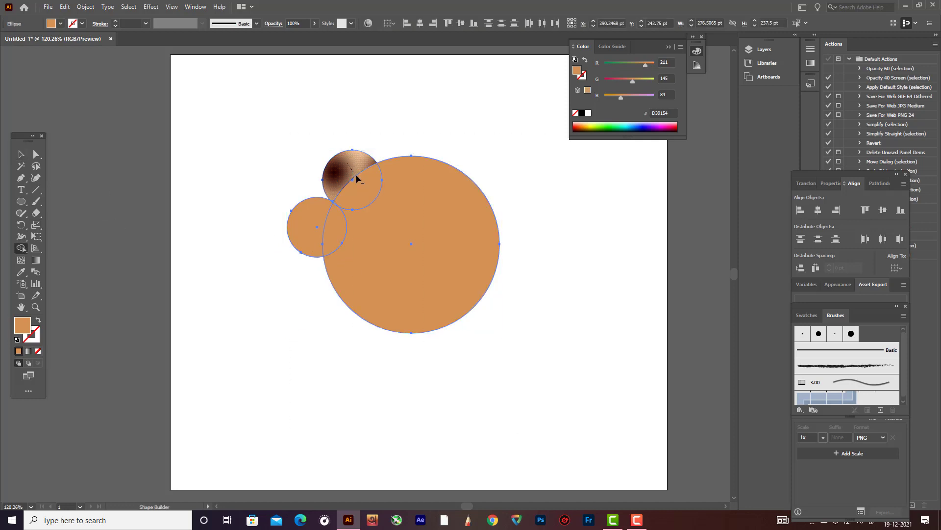
alt+click(356, 179)
alt+click(314, 210)
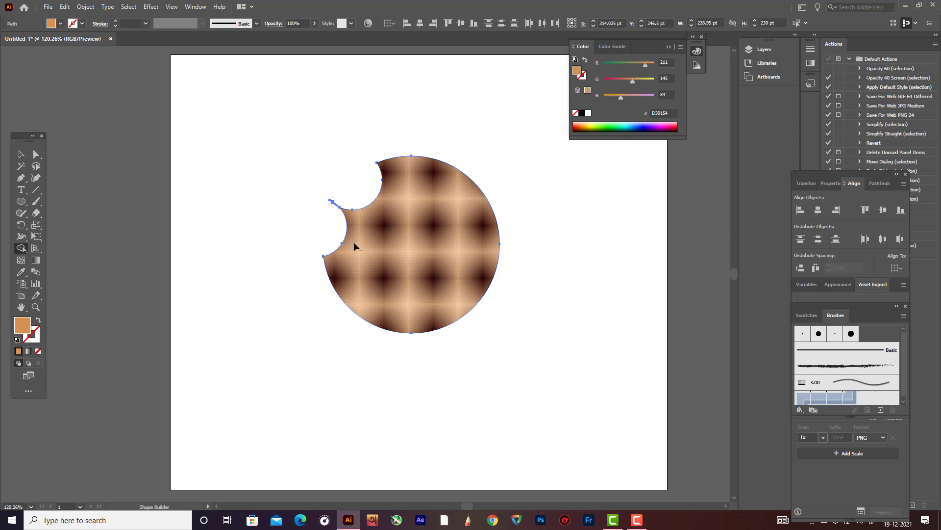
alt+click(334, 204)
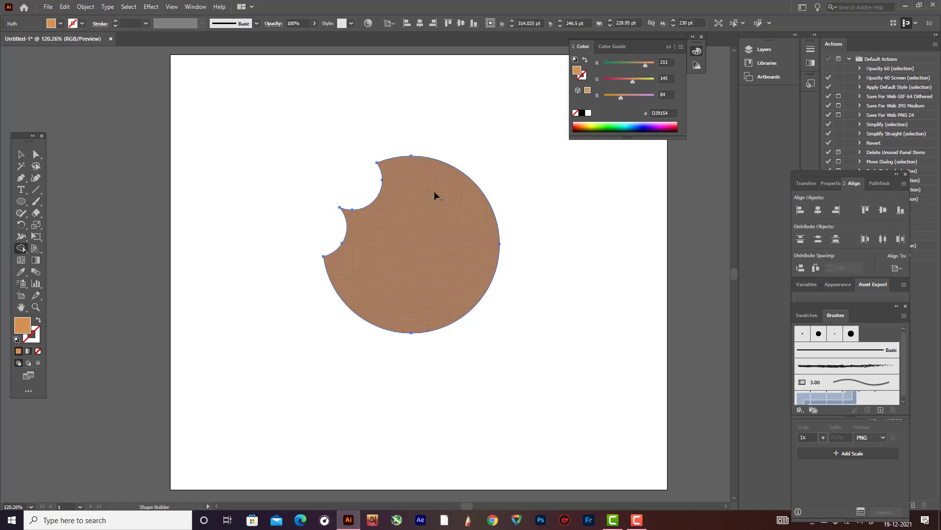
key(v)
click(272, 150)
scroll(319, 158, up, 1)
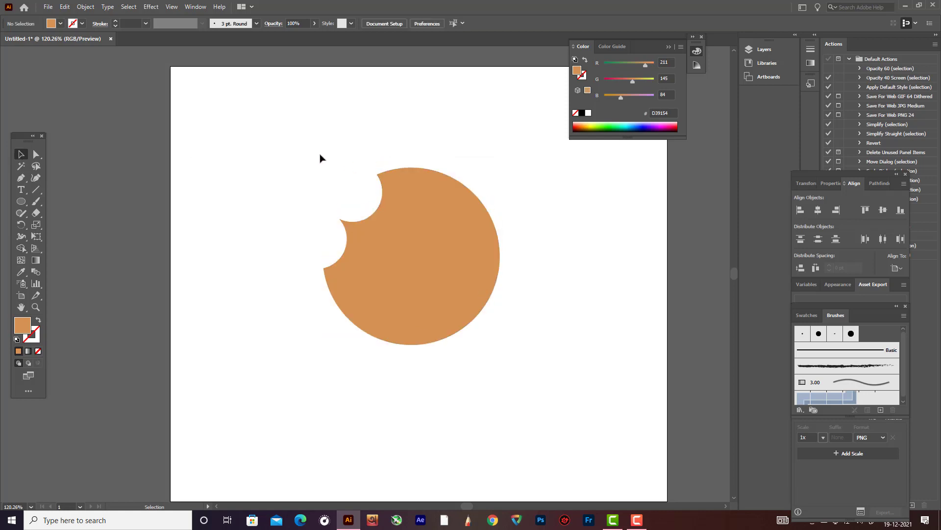
- Duplicate the bitten cookie shape in place behind the original and nudge the copy 3 pt to the left
drag(320, 157, 573, 346)
click(563, 320)
drag(313, 184, 590, 368)
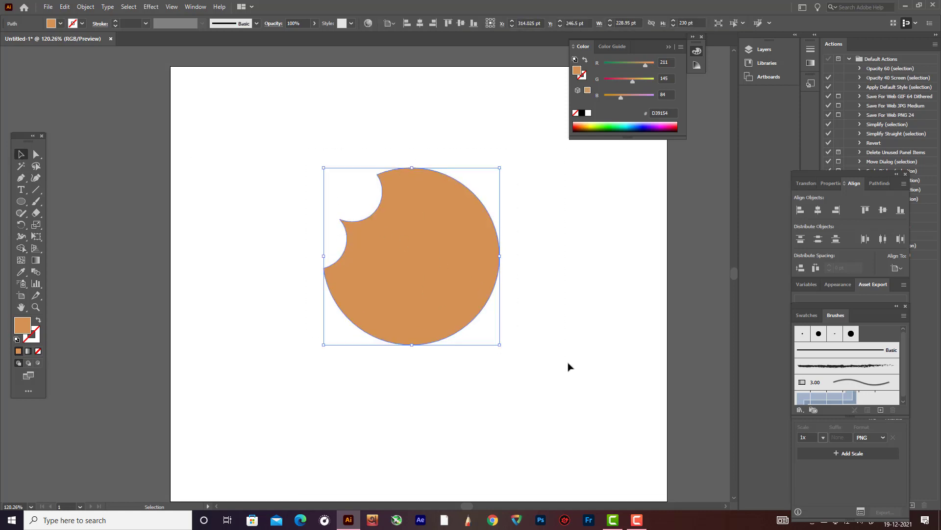
key(a)
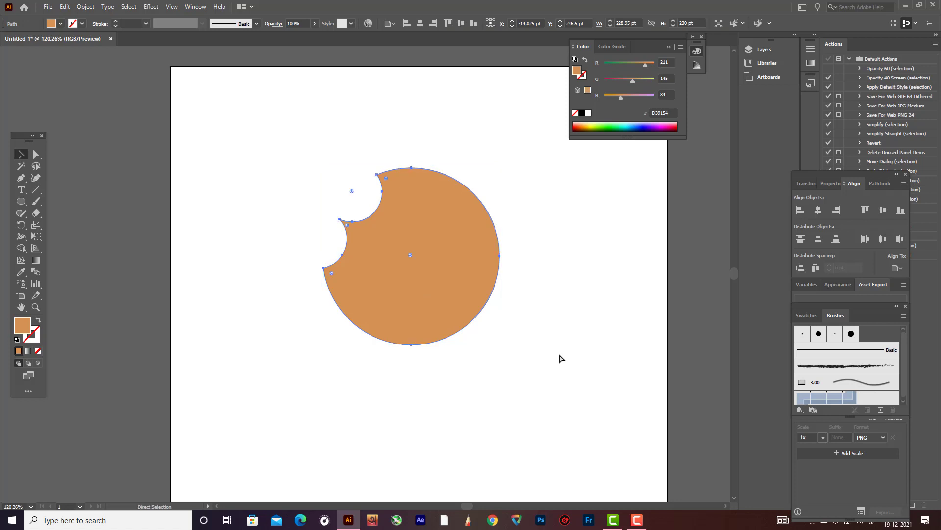
key(v)
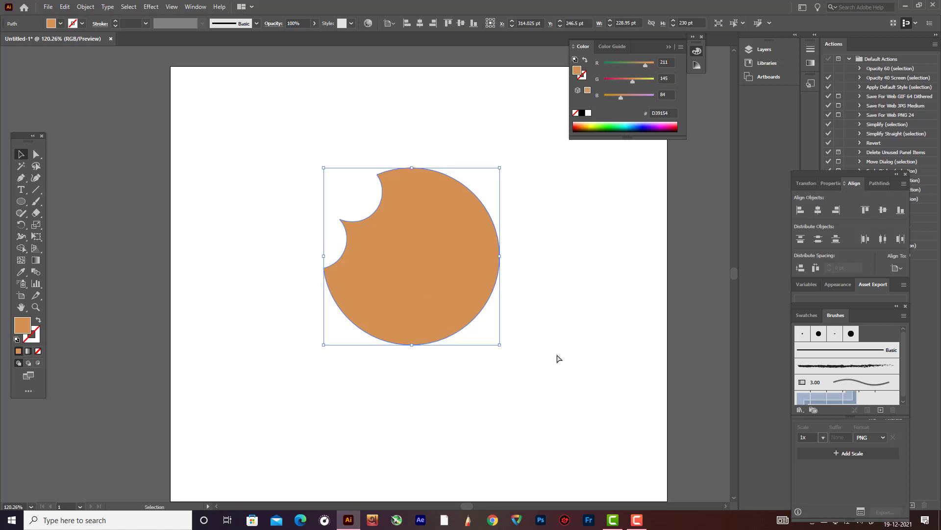
key(Left)
key(Left)
key(Left)
key(Left)
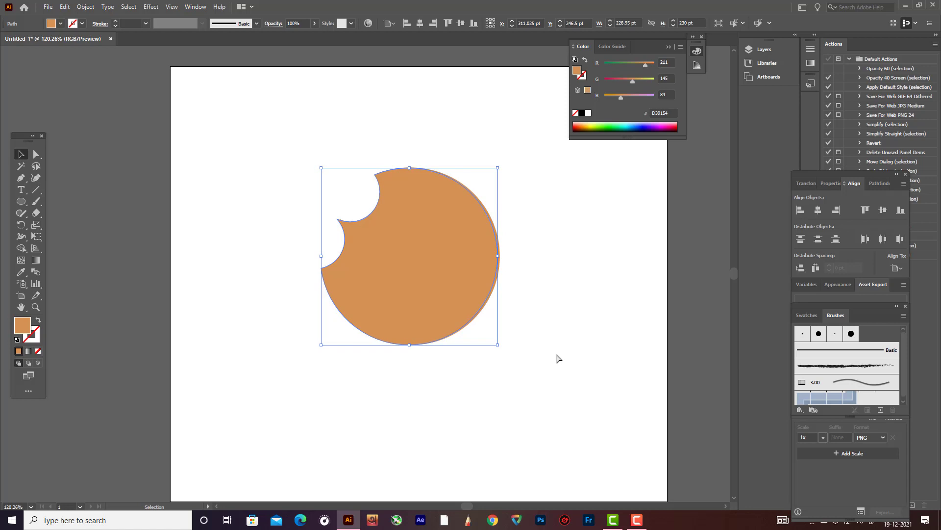
- Fill the rear cookie copy with the darker brown BC773F and deselect it
double_click(24, 326)
click(251, 306)
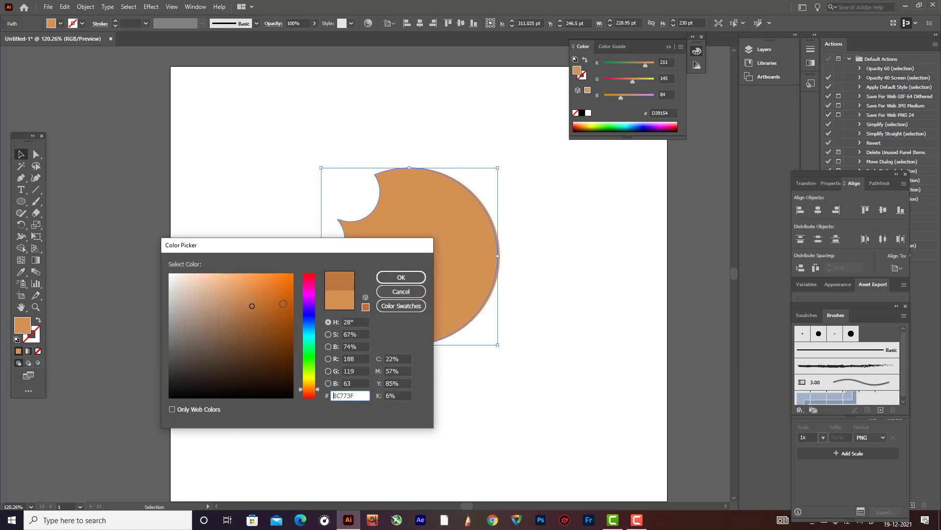
click(401, 277)
click(561, 269)
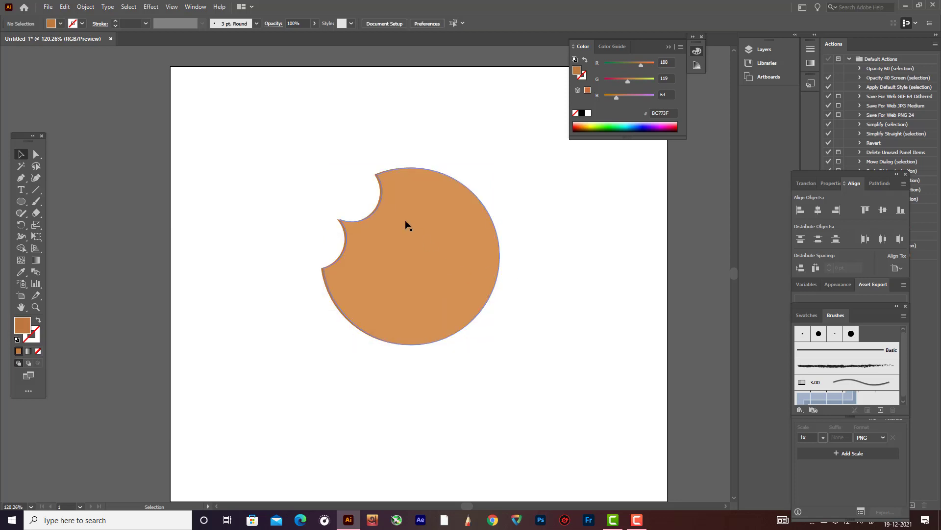
- Shift the darker rear copy about 3 pt further left and 4 pt up to widen the rim along the bites
click(339, 223)
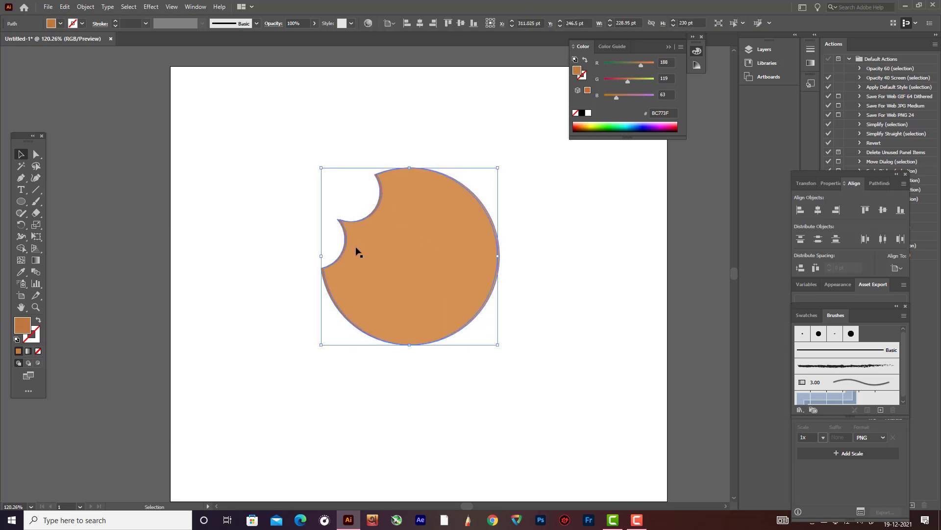
alt+scroll(328, 252, up, 4)
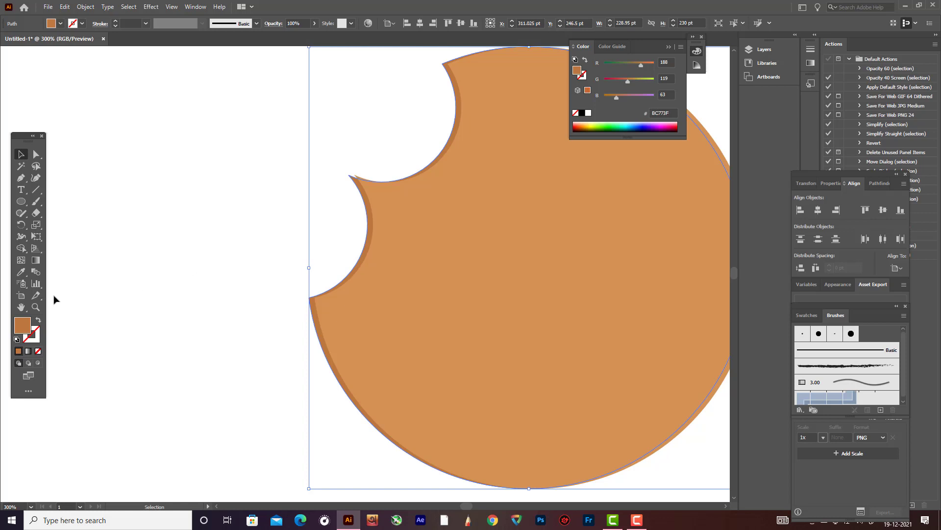
key(Up)
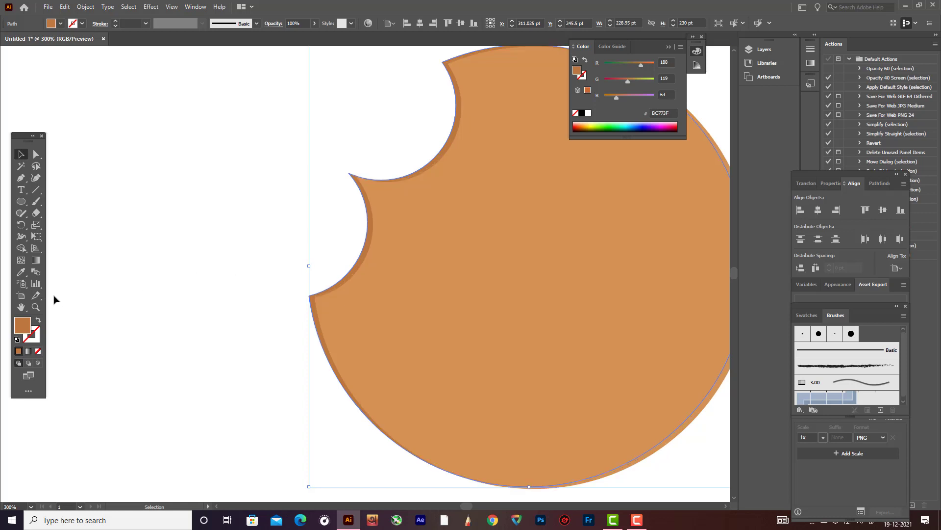
key(Left)
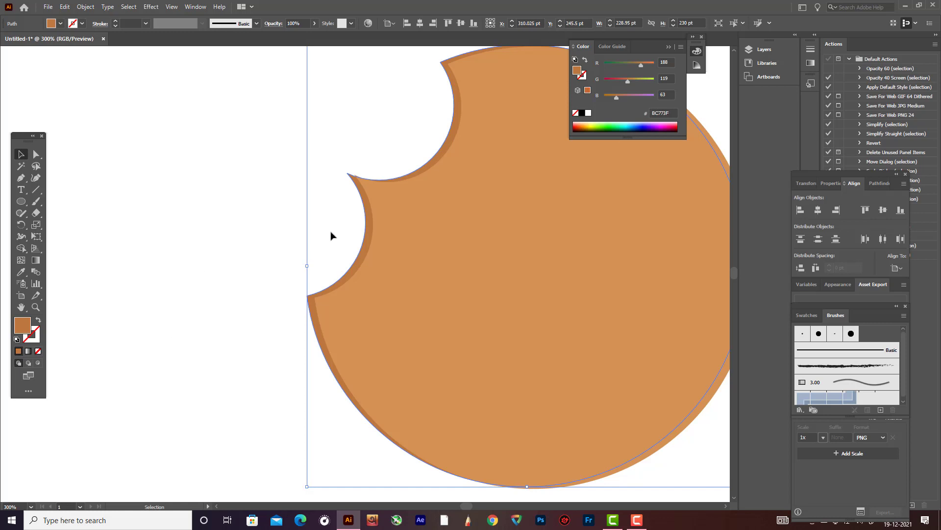
drag(366, 231, 362, 226)
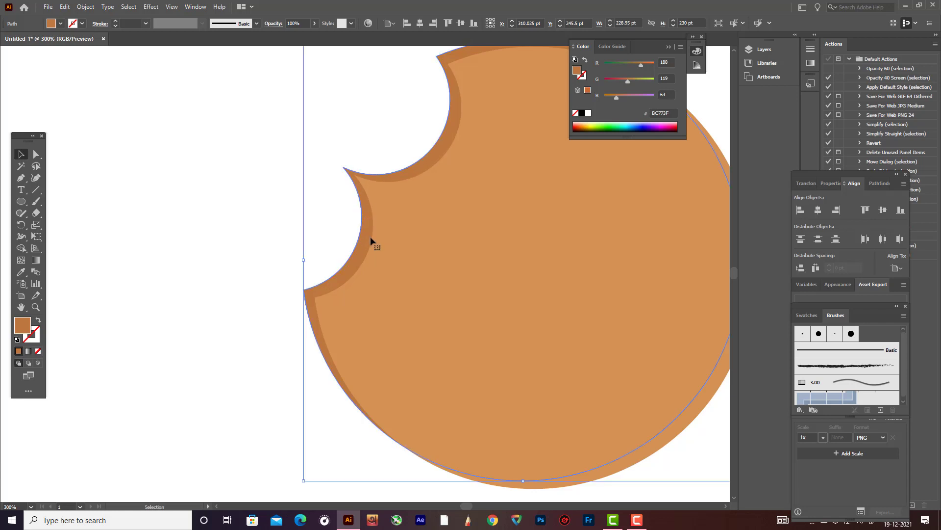
- Darken the rear cookie copy's fill to 9E5B2A and deselect it
double_click(24, 325)
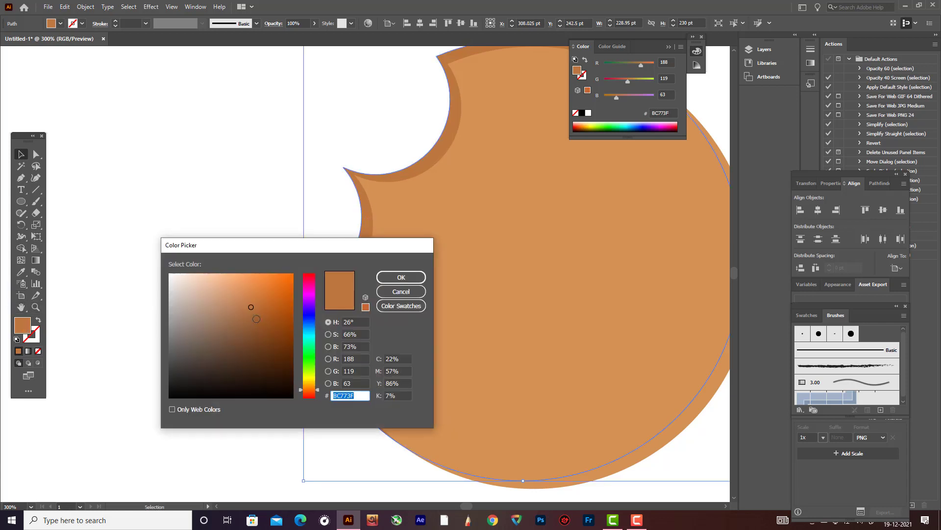
drag(255, 318, 261, 321)
click(398, 278)
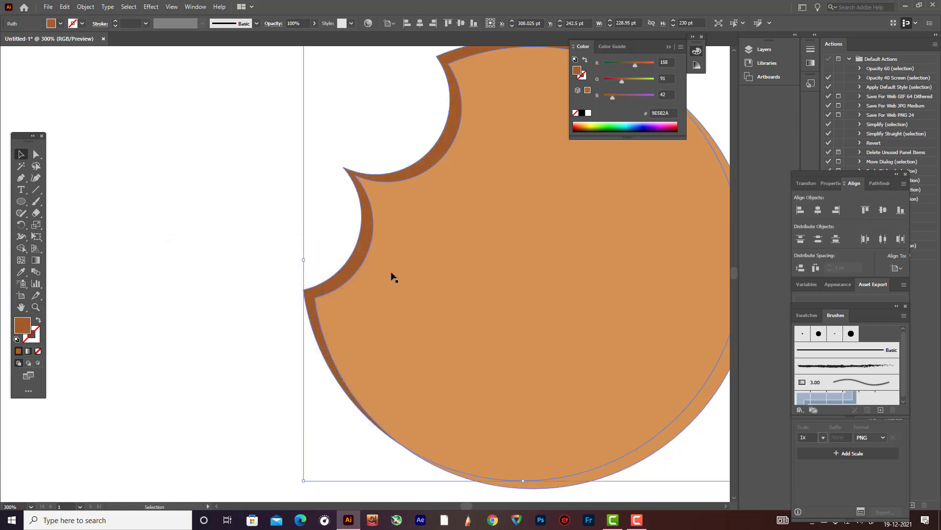
click(217, 241)
scroll(520, 376, down, 3)
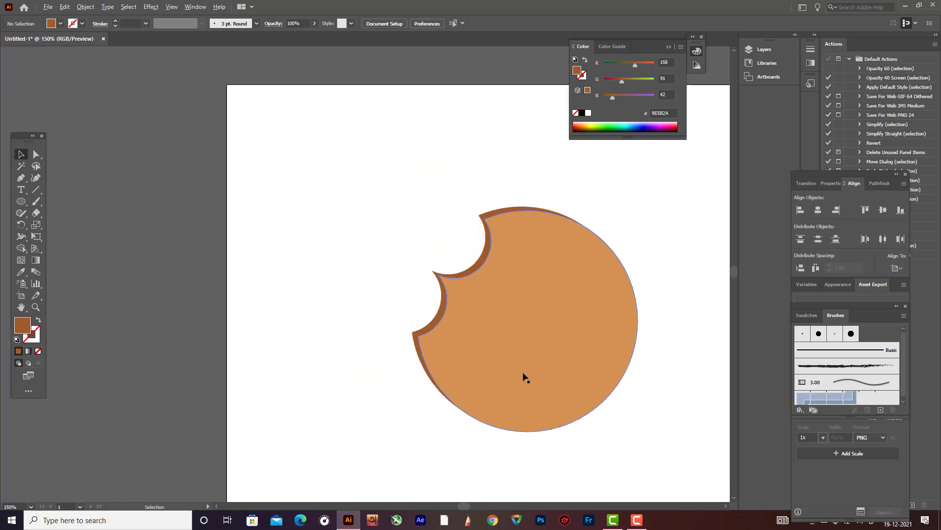
scroll(624, 367, up, 1)
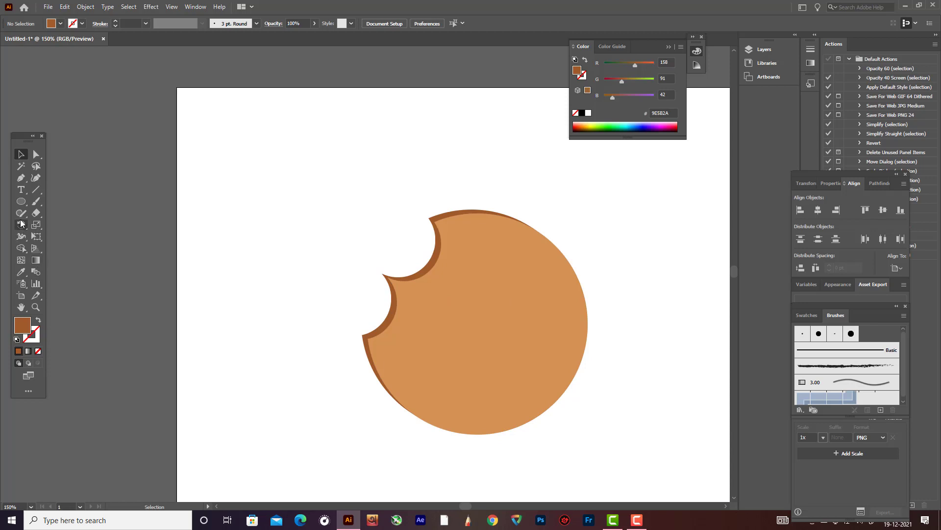
- Draw a small hexagon about 17.3 × 15 pt in the empty area beside the cookie and fill it with 8E4F24
drag(21, 202, 54, 237)
drag(215, 273, 223, 280)
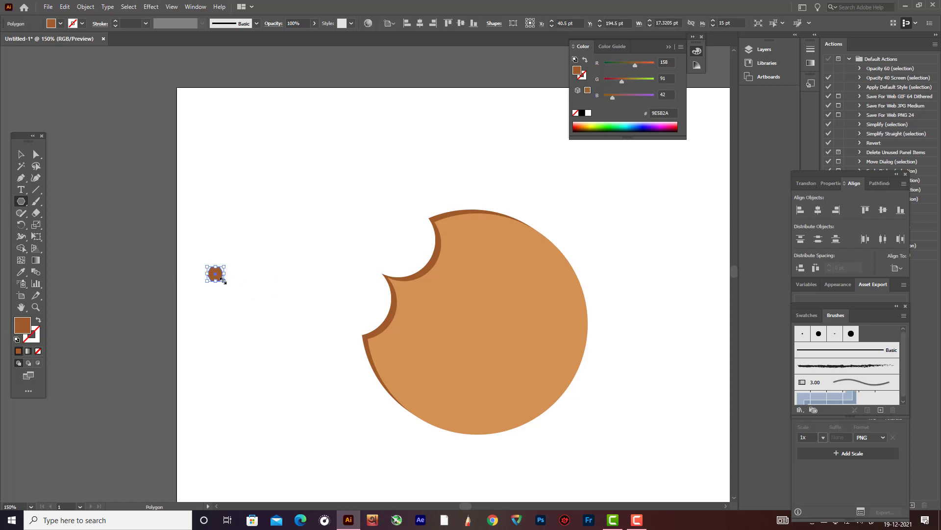
double_click(20, 325)
drag(260, 323, 263, 328)
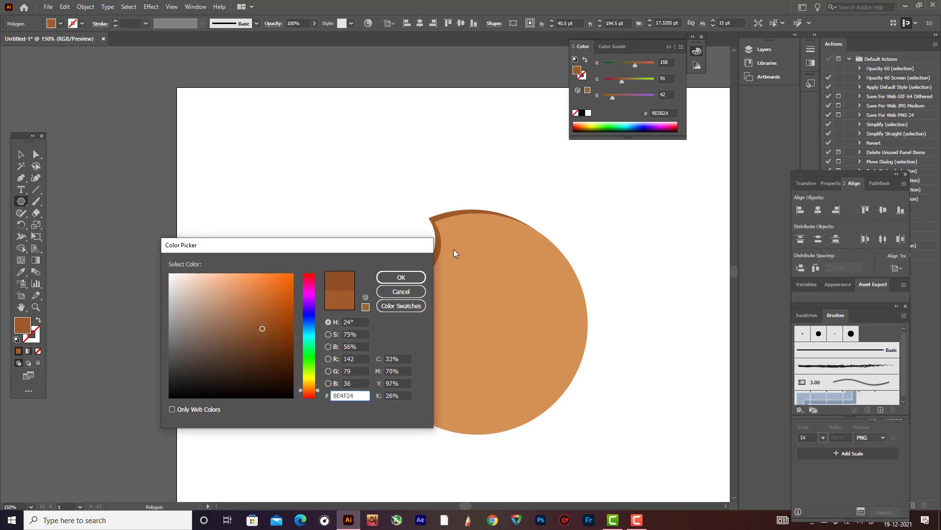
click(411, 275)
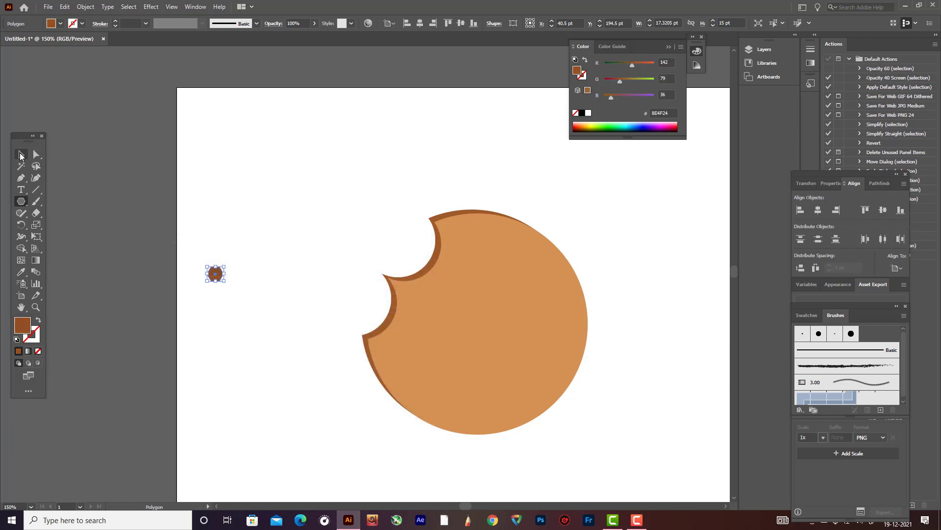
click(21, 155)
click(254, 220)
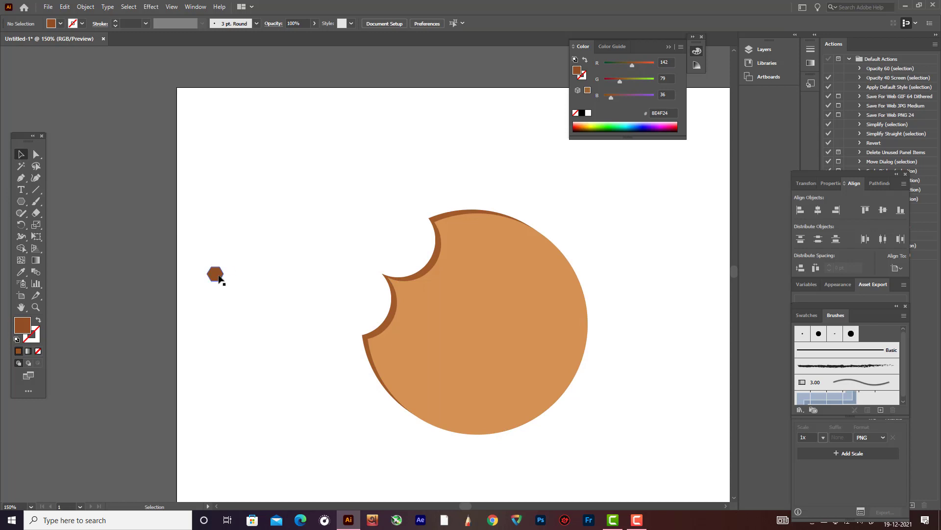
- Rotate the small hexagon counterclockwise so that it sits tilted
scroll(219, 278, up, 7)
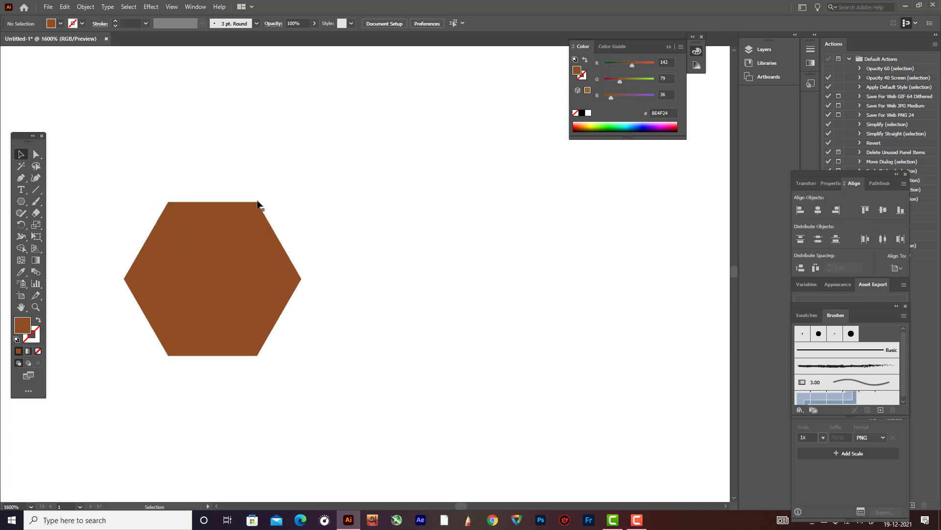
click(259, 203)
drag(265, 177, 236, 163)
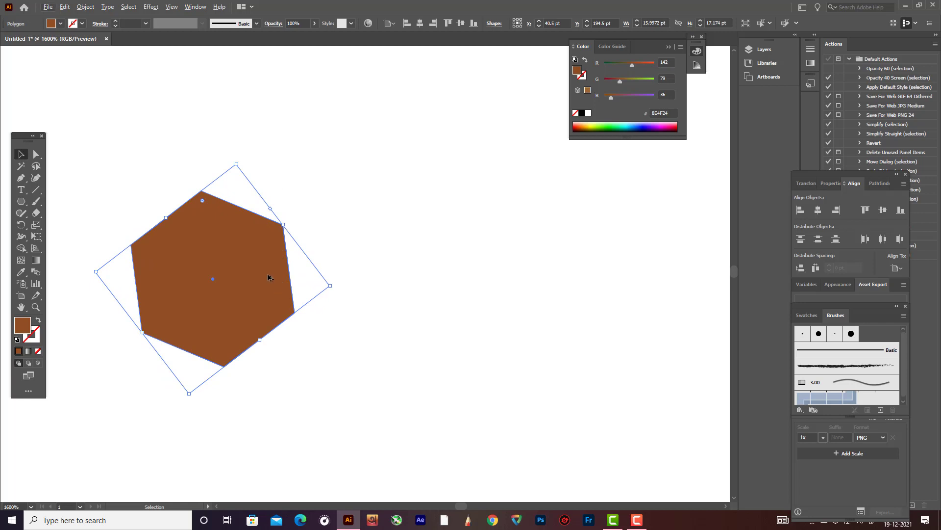
- Try to offset a duplicate of the hexagon 1 pt to the left, and undo the offset
key(a)
key(v)
drag(266, 273, 257, 269)
key(a)
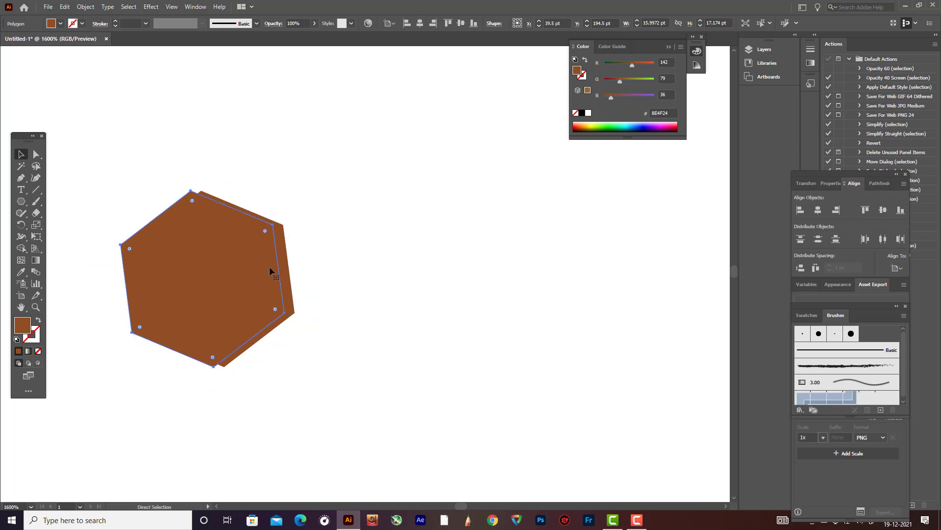
key(ctrl+z)
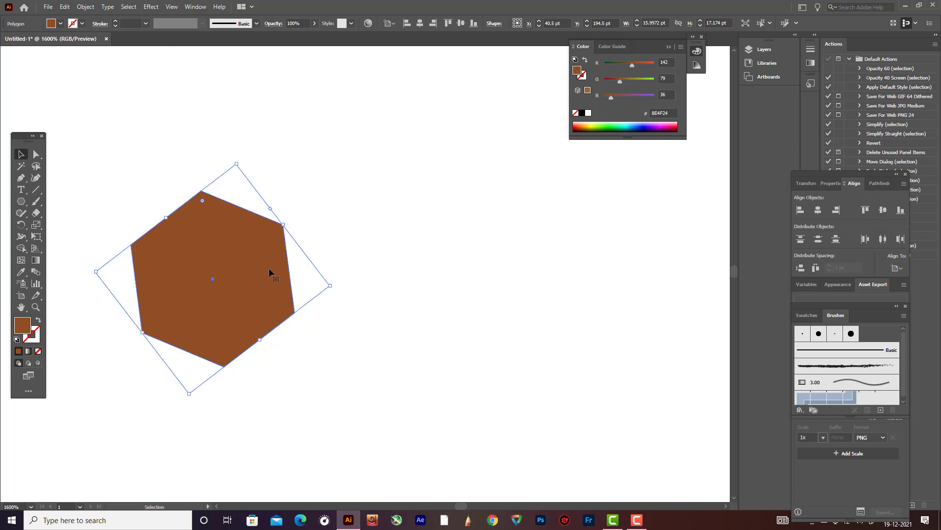
- Duplicate the tilted hexagon in place and position the copy 1 pt to the left of the original
key(a)
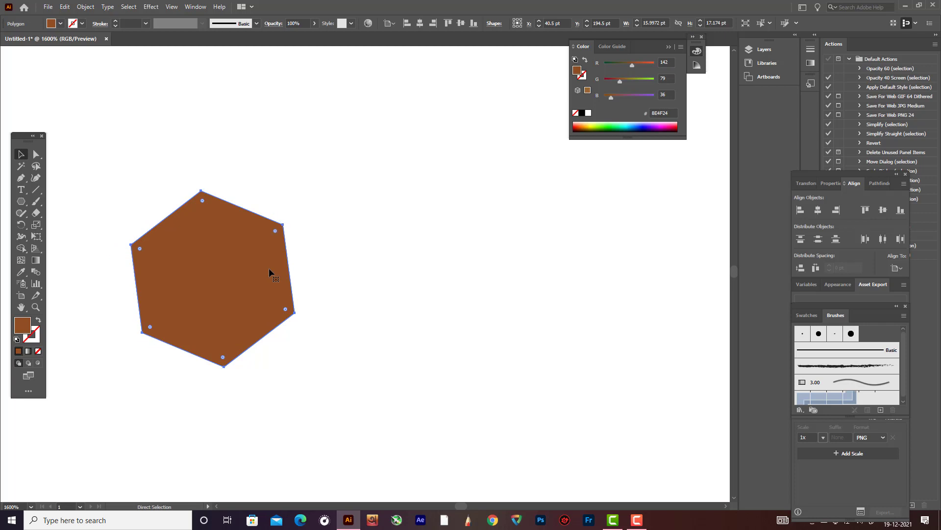
key(v)
key(Left)
key(Left)
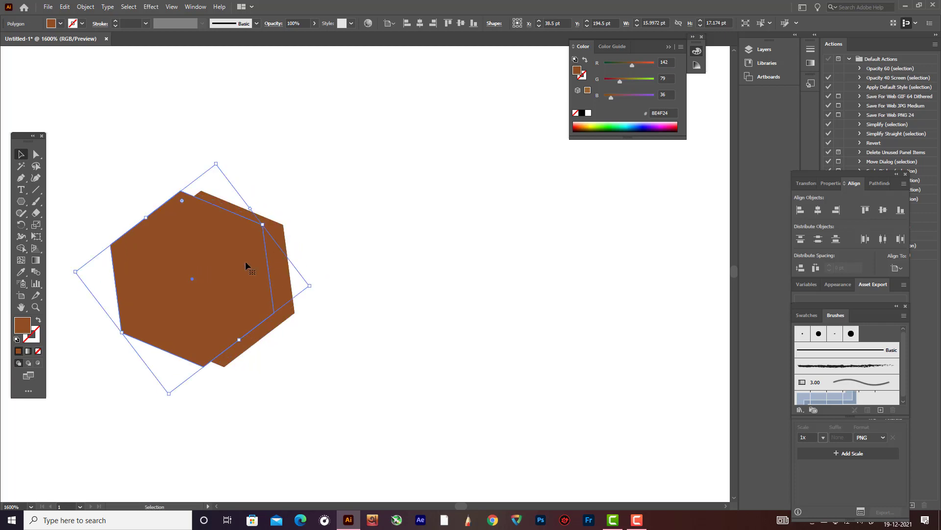
mouse_move(246, 261)
mouse_down()
mouse_move(261, 248)
mouse_move(255, 254)
mouse_up()
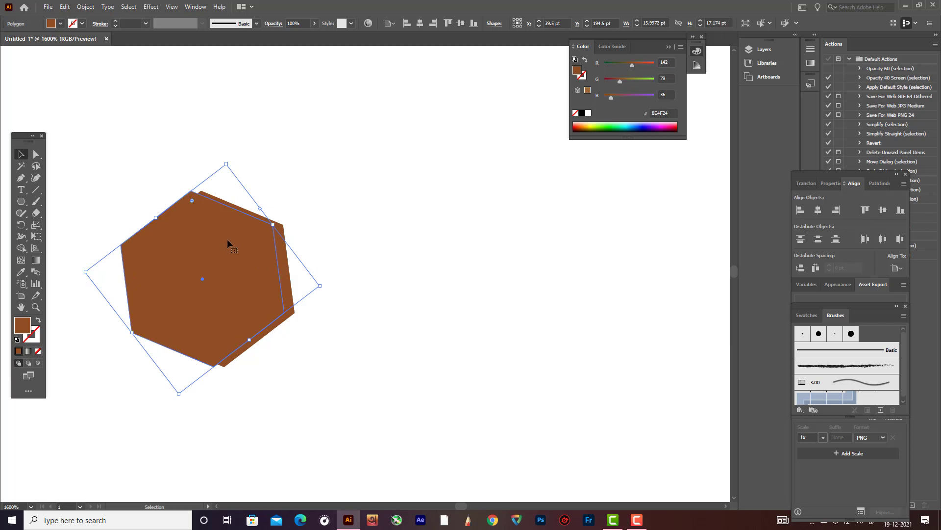
- Try enlarging the hexagon copy about its centre to about 17.7 × 19 pt and shifting it, then undo back to the single hexagon
scroll(209, 210, up, 3)
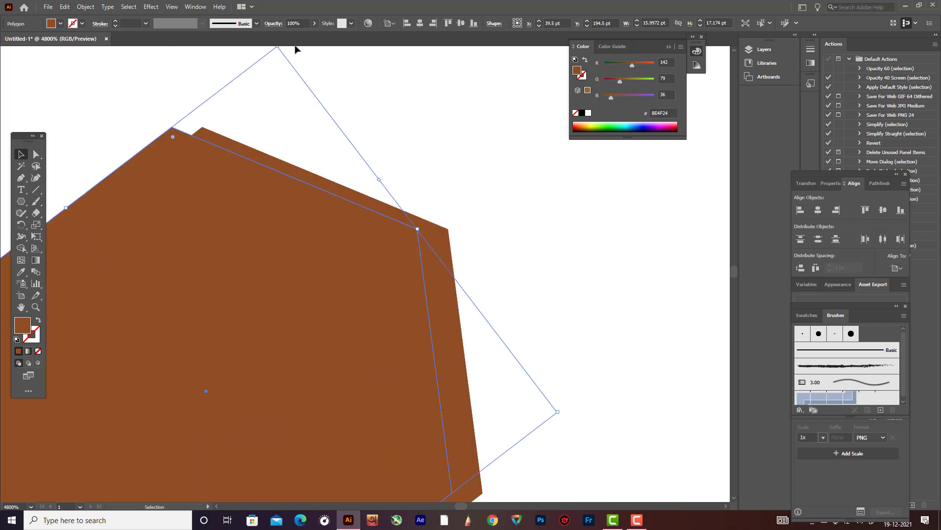
scroll(247, 92, up, 2)
drag(278, 140, 287, 105)
scroll(427, 236, down, 1)
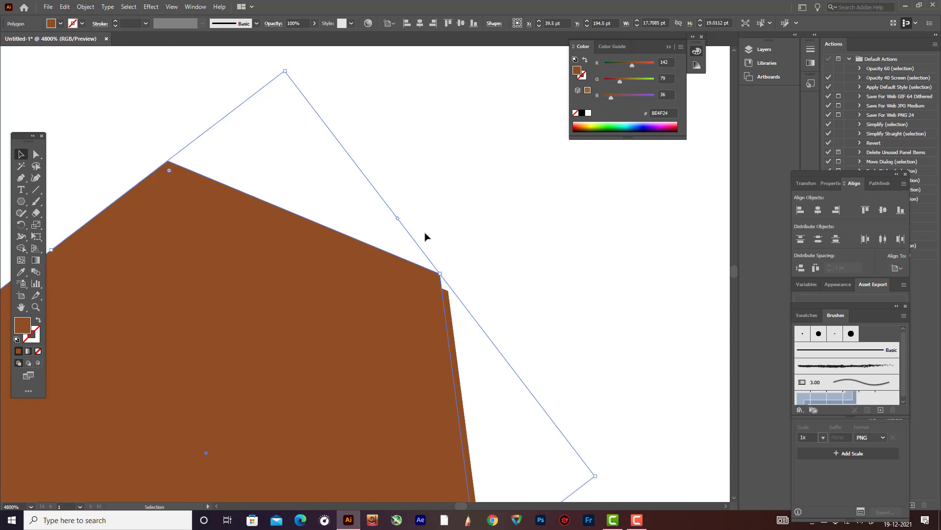
scroll(456, 252, down, 3)
scroll(460, 249, up, 1)
scroll(401, 264, down, 1)
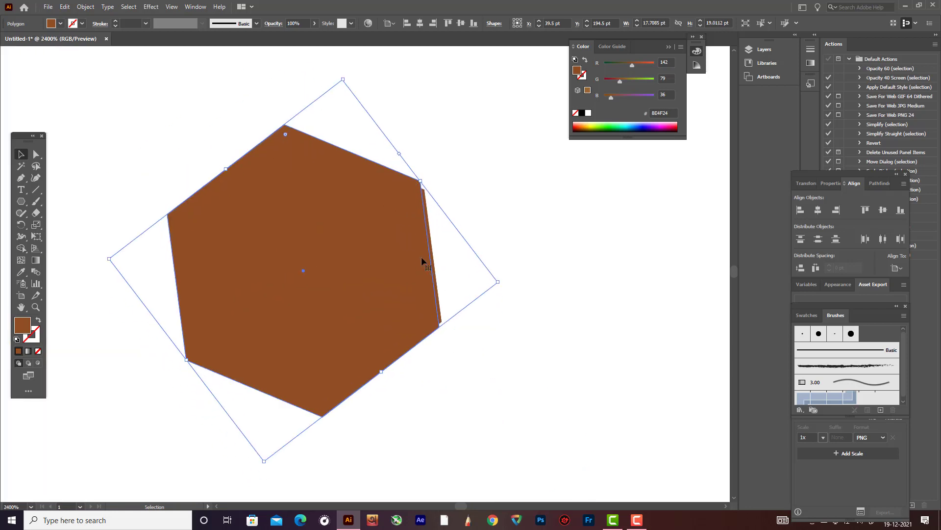
drag(422, 257, 415, 260)
key(ctrl+z)
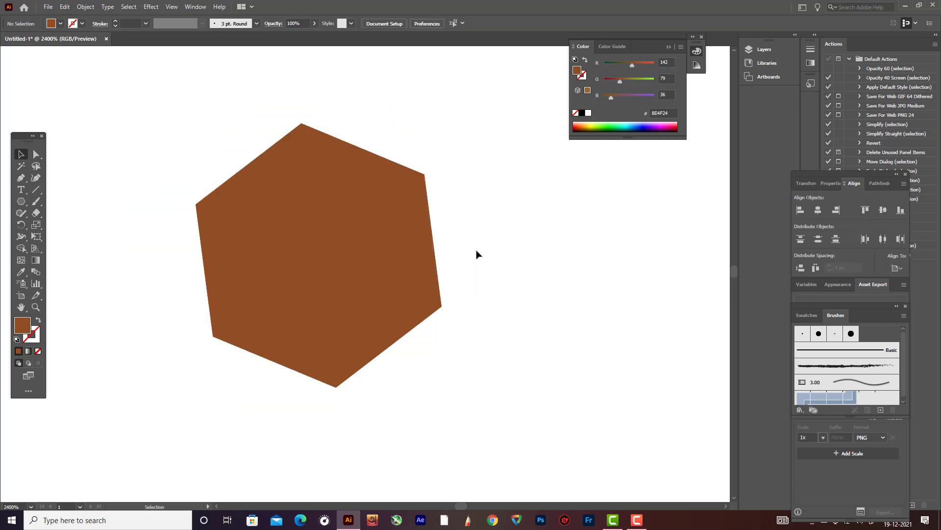
click(385, 312)
click(581, 346)
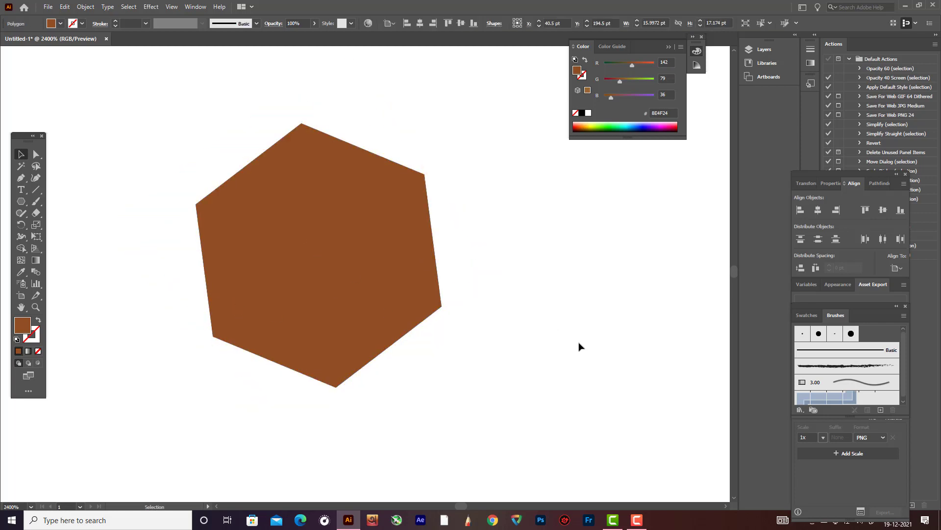
- Start a Pen path with a straight segment running from above the hexagon's upper-right edge down to just inside its lower-right corner
click(20, 179)
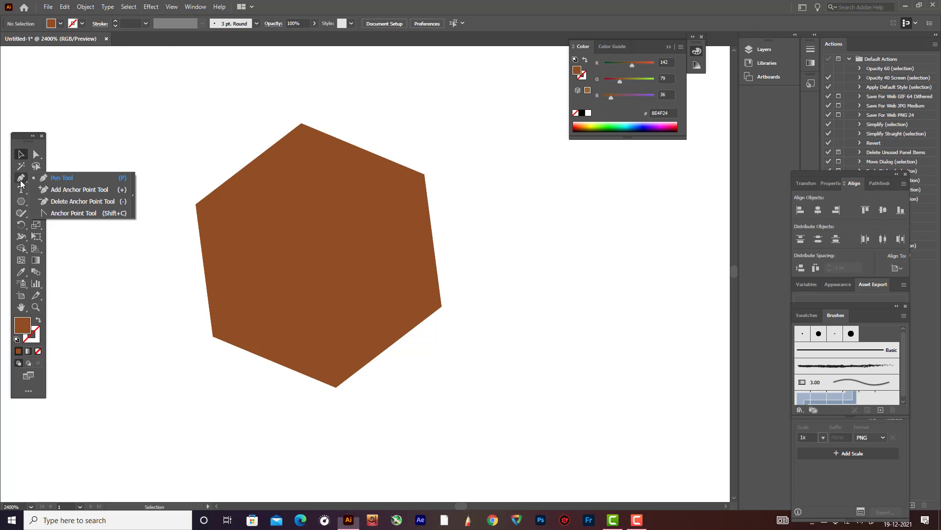
click(55, 179)
scroll(389, 212, down, 5)
scroll(388, 212, up, 4)
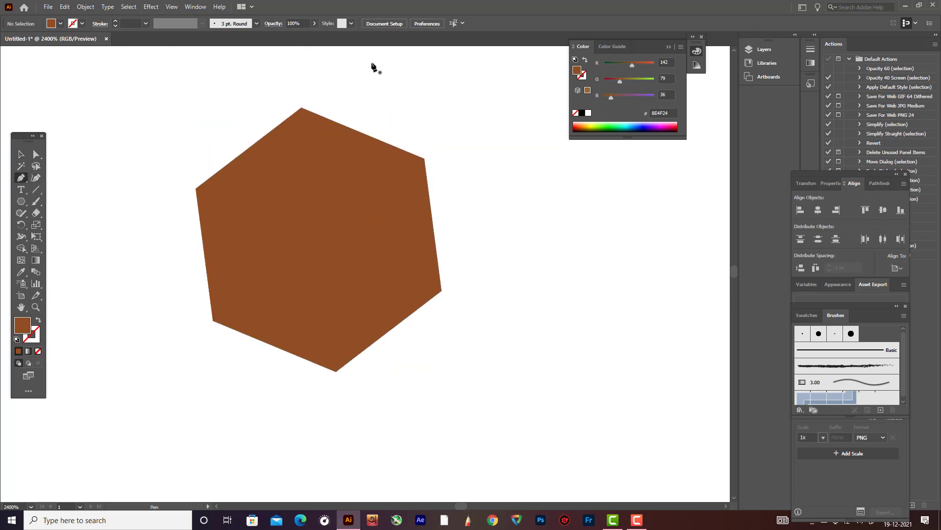
click(372, 108)
scroll(372, 108, down, 1)
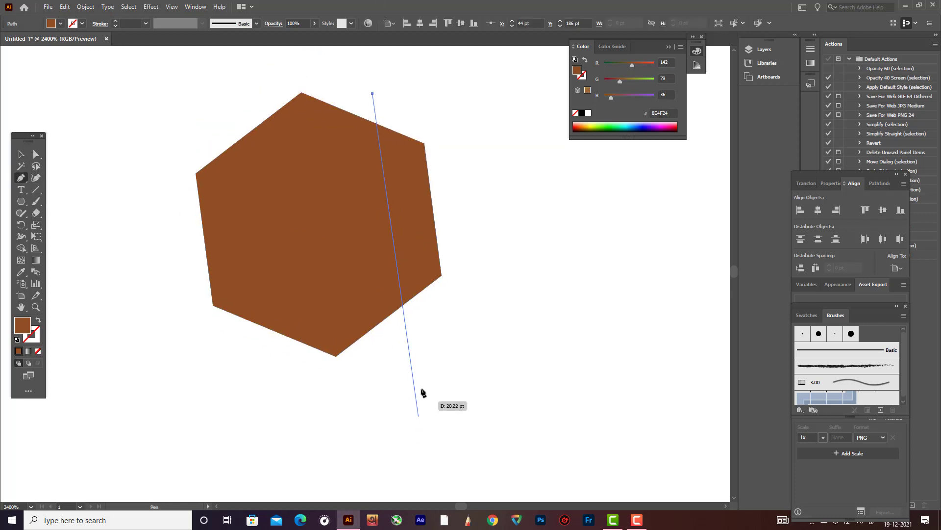
click(403, 278)
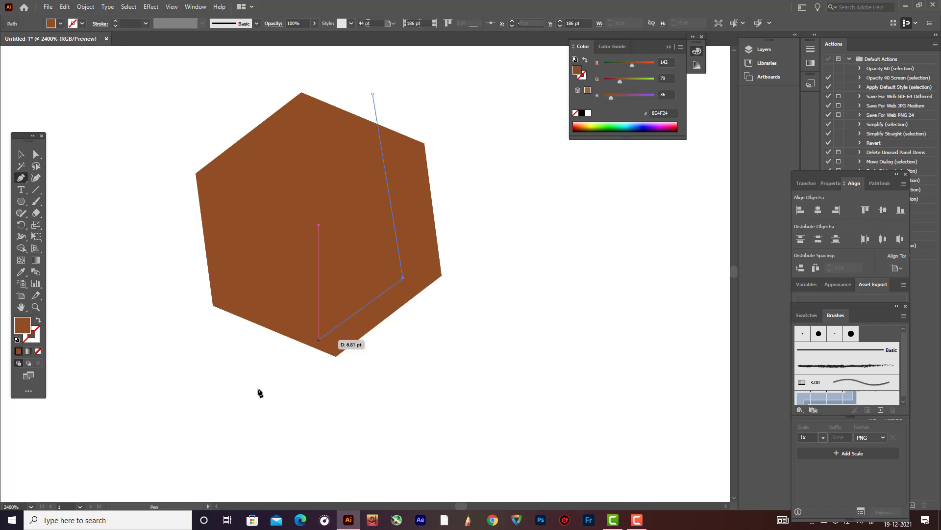
click(326, 308)
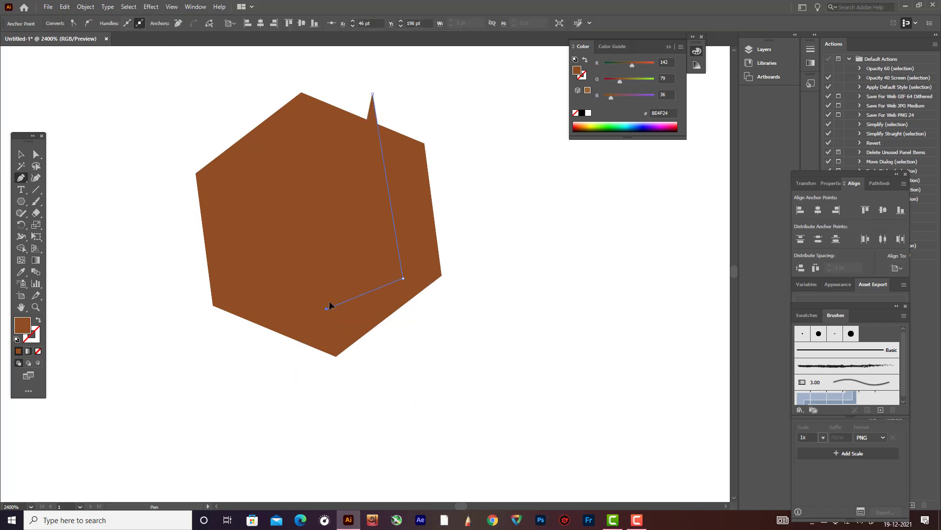
key(z)
key(ctrl+z)
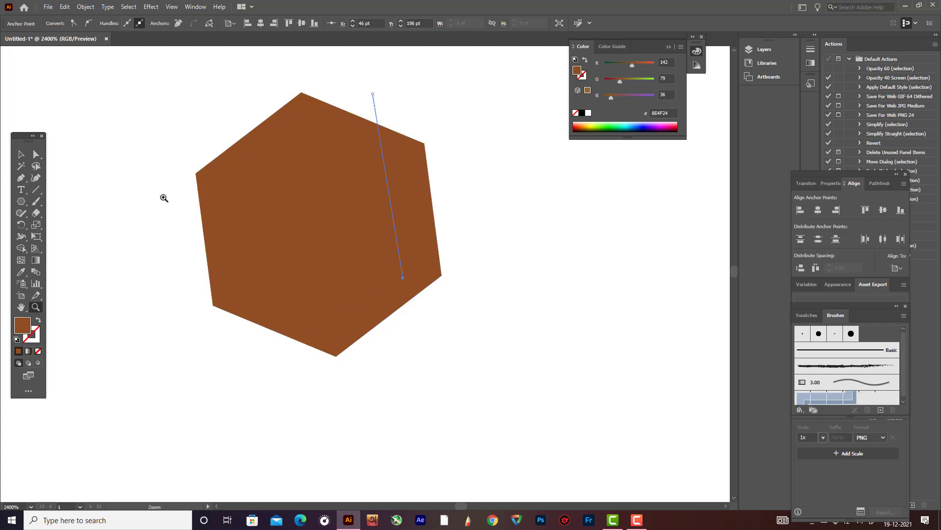
- Continue the Pen path past the hexagon's lower-left edge and close it around the outside, covering the hexagon's right and lower-right rim
key(p)
click(403, 278)
click(264, 370)
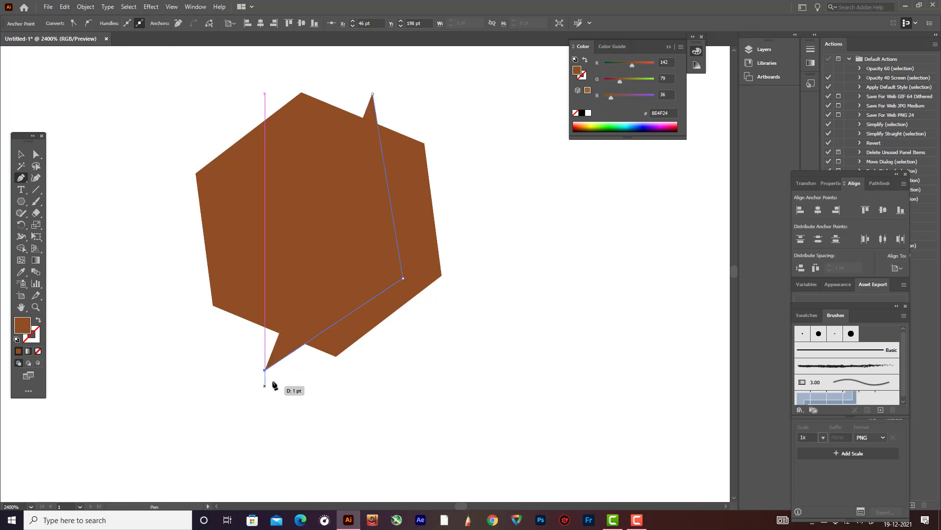
click(434, 401)
click(572, 248)
click(526, 185)
click(495, 108)
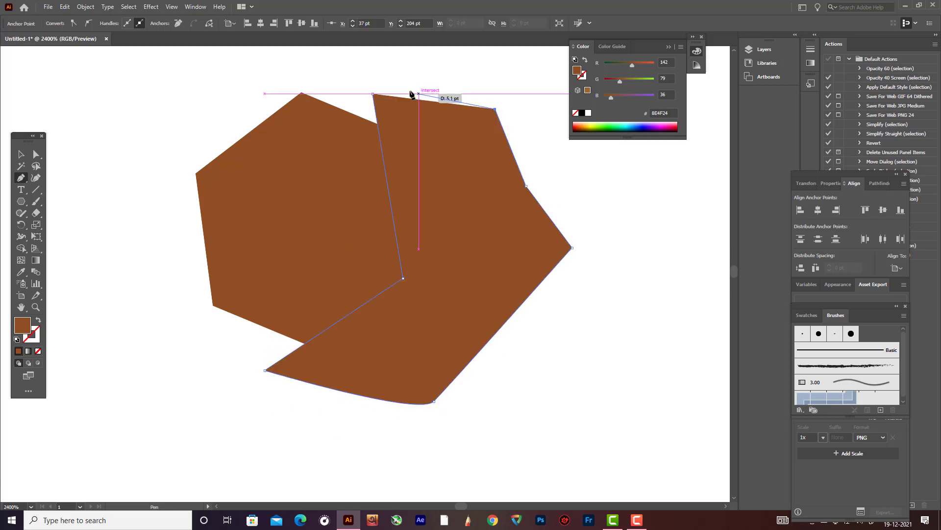
click(373, 93)
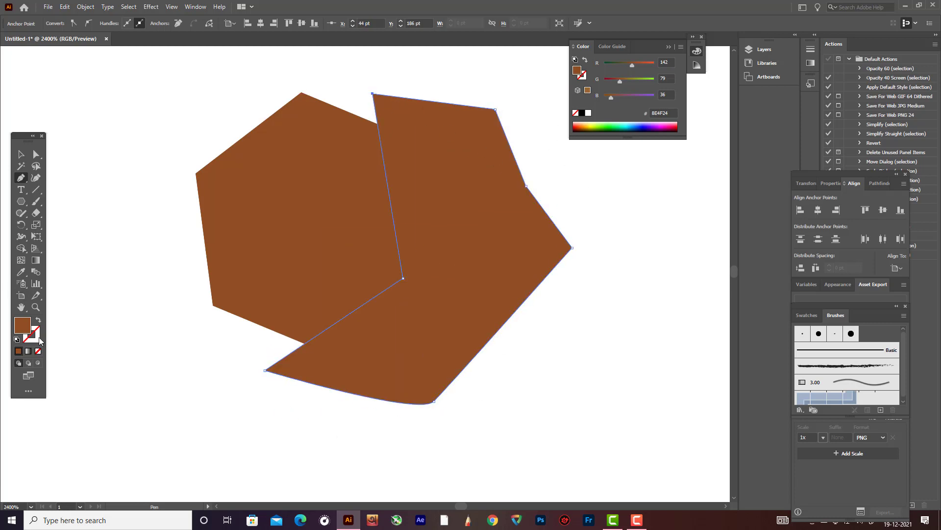
- Fill the new overlapping shape with dark brown 5B2D0F
double_click(23, 325)
drag(265, 336, 273, 353)
click(401, 277)
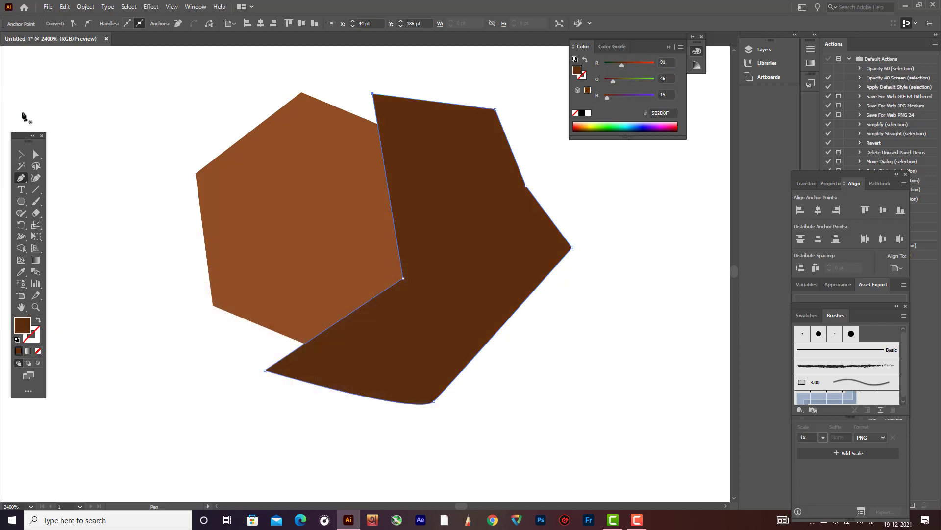
- Select the hexagon and the dark shape and remove the part outside the hexagon with the Shape Builder tool, leaving a shaded rim
click(21, 155)
drag(175, 101, 487, 332)
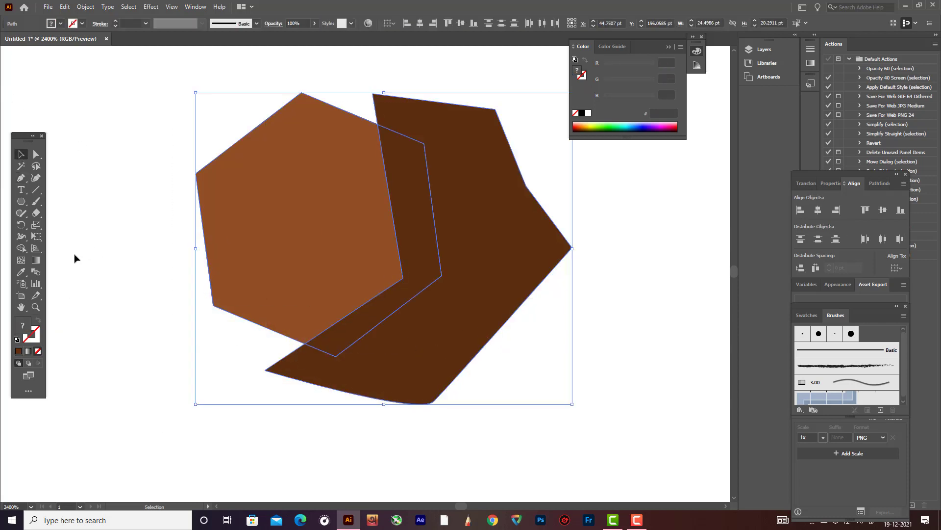
click(21, 248)
alt+click(505, 241)
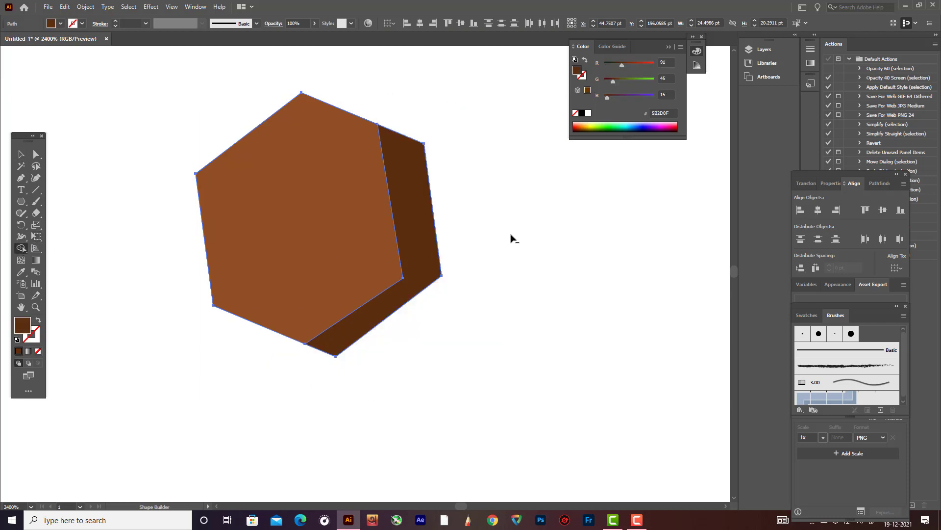
click(21, 155)
click(446, 183)
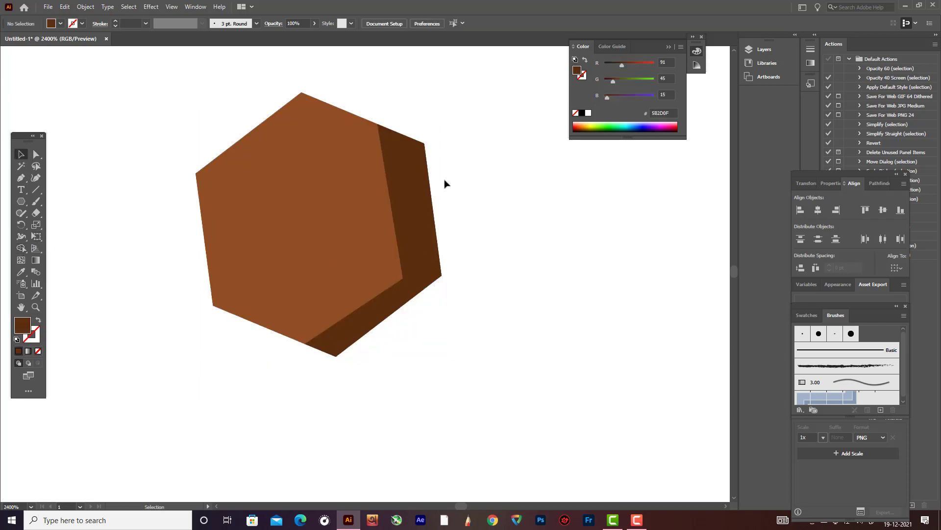
- Move the shaded hexagon chip onto the cookie and place resized, rotated copies of it across the surface
scroll(479, 189, down, 4)
scroll(521, 192, down, 6)
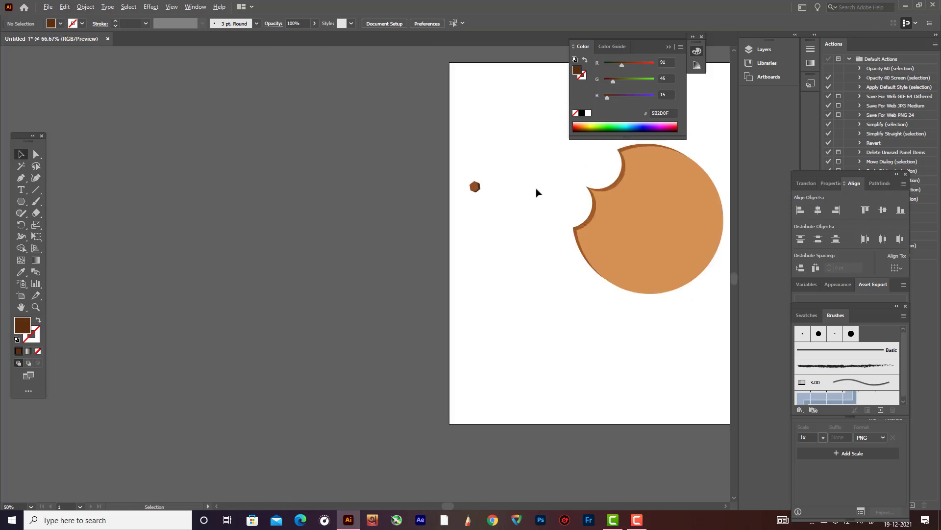
scroll(538, 193, up, 2)
scroll(552, 197, down, 2)
scroll(648, 211, up, 2)
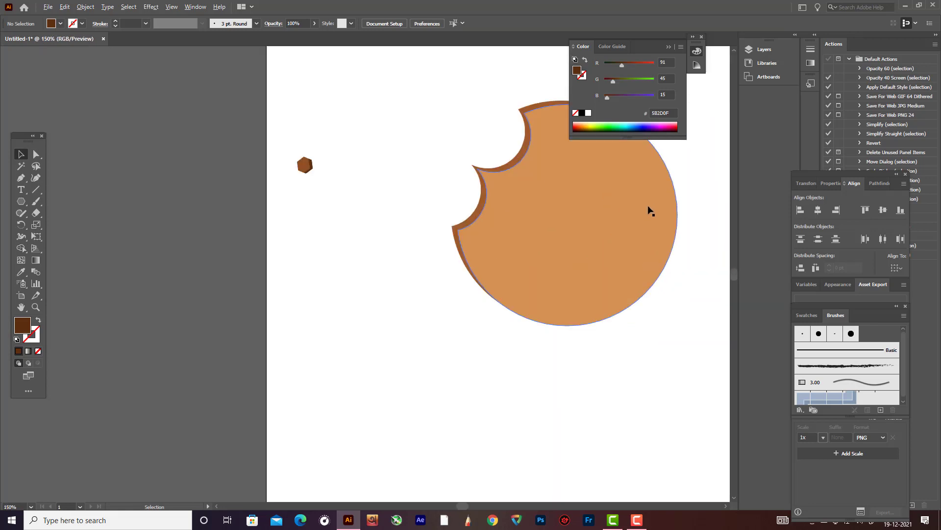
click(304, 164)
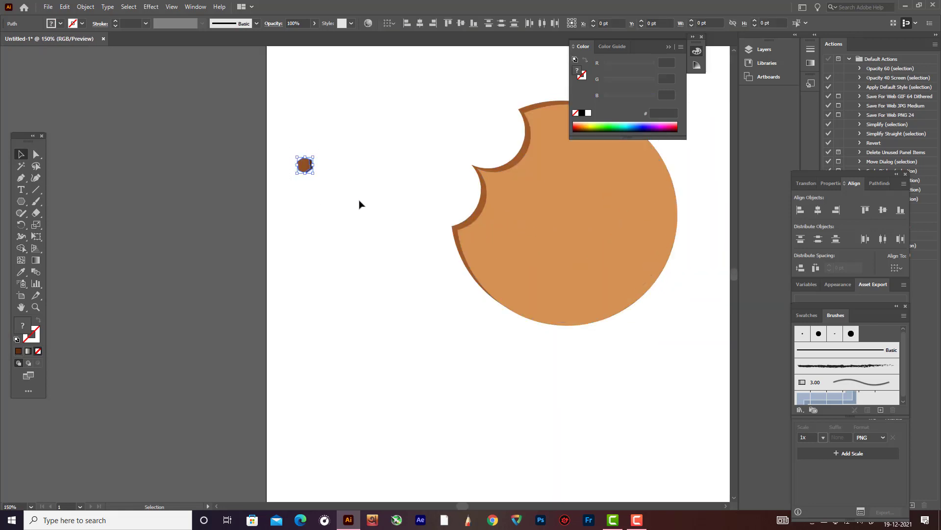
scroll(358, 204, down, 2)
scroll(366, 208, up, 1)
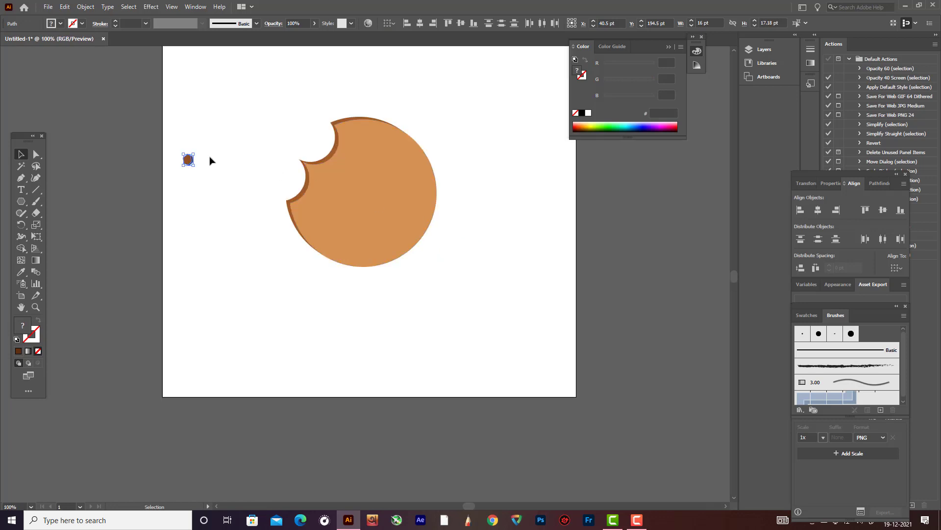
drag(189, 162, 393, 101)
scroll(471, 206, up, 1)
scroll(443, 279, up, 1)
click(510, 260)
scroll(253, 241, up, 2)
scroll(416, 108, up, 5)
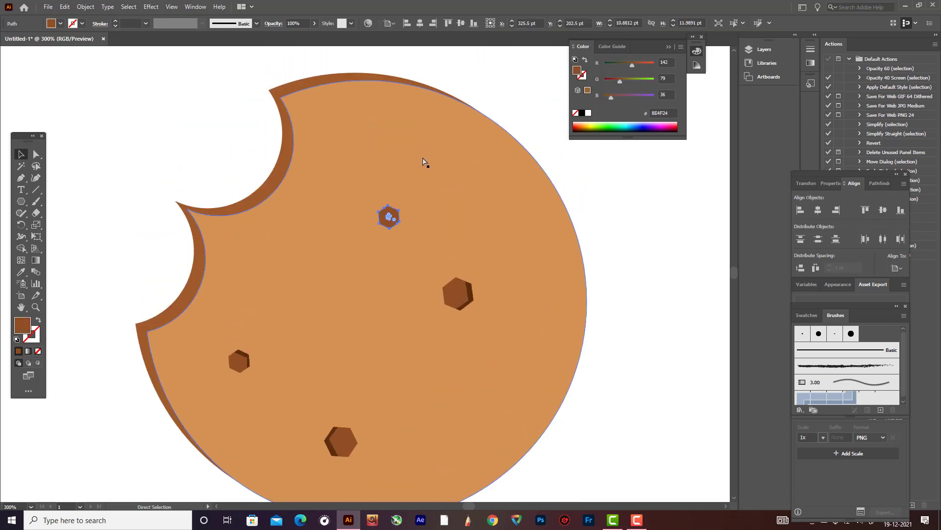
- Undo the partial chip copy and group both pieces of the small chip near the lower bite
key(ctrl+z)
click(260, 360)
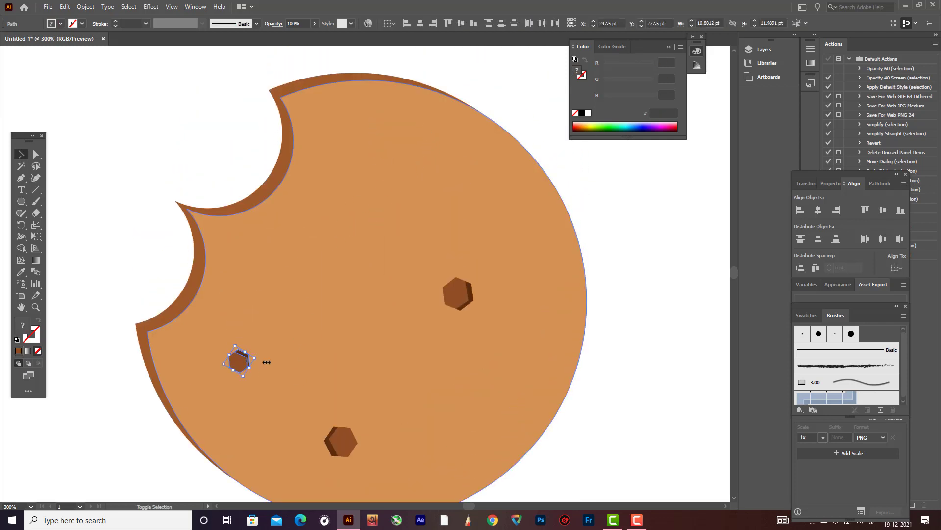
click(239, 363)
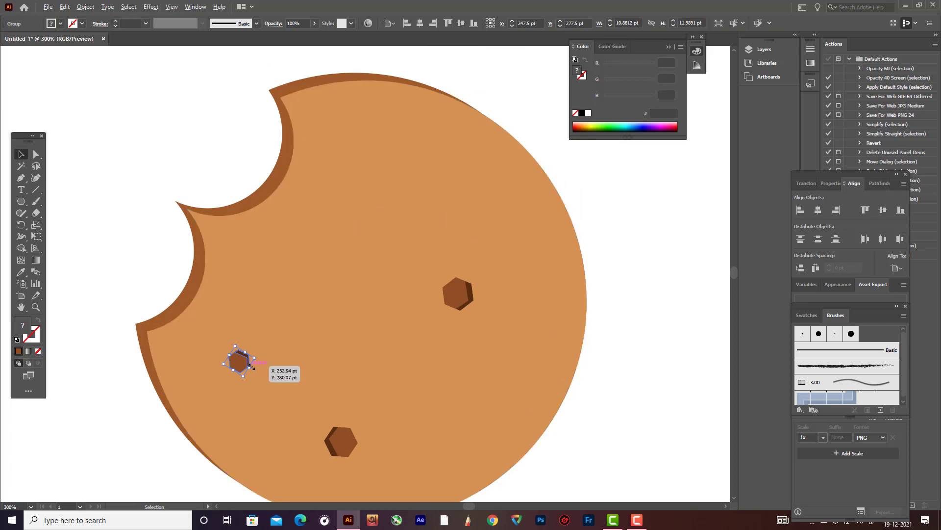
- Place rotated, reduced copies of the grouped chip near the cookie's top and centre, from about 7 × 7.5 pt down to 2.4 × 2.5 pt
drag(236, 369, 338, 106)
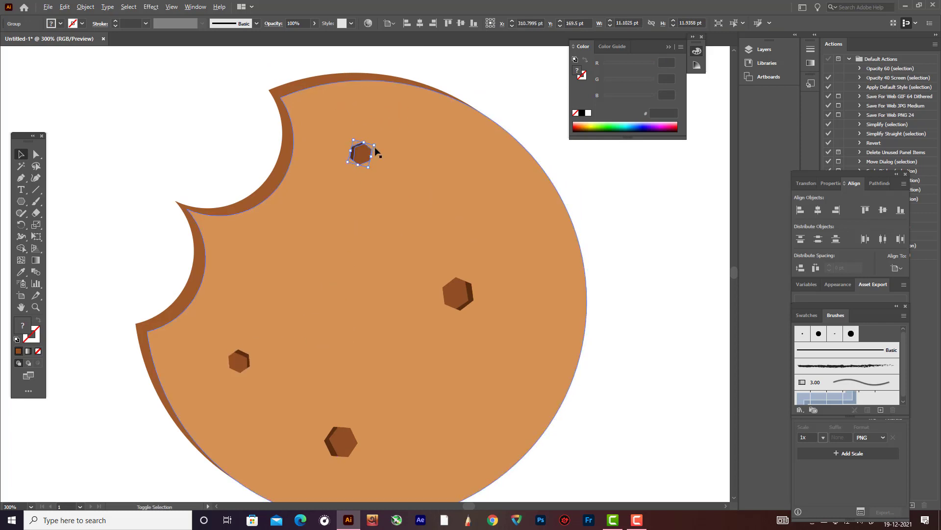
drag(374, 148, 376, 151)
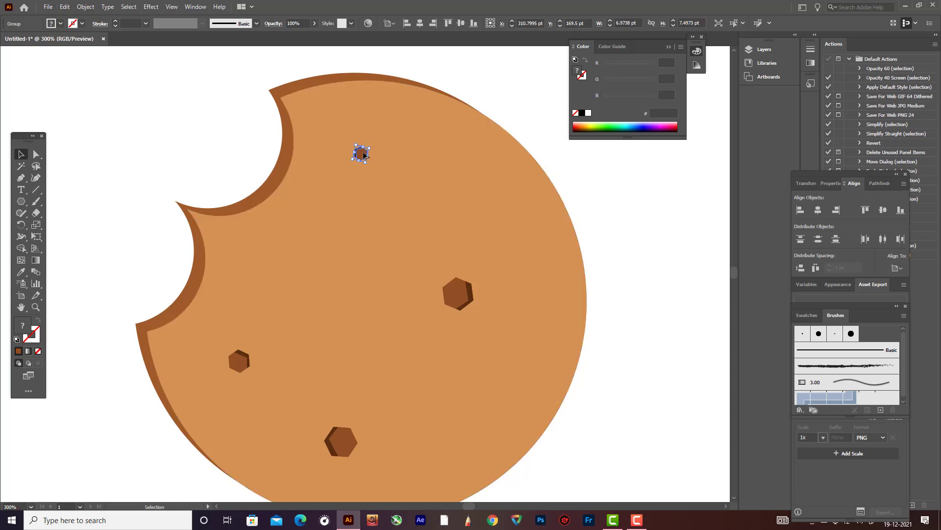
drag(363, 155, 333, 272)
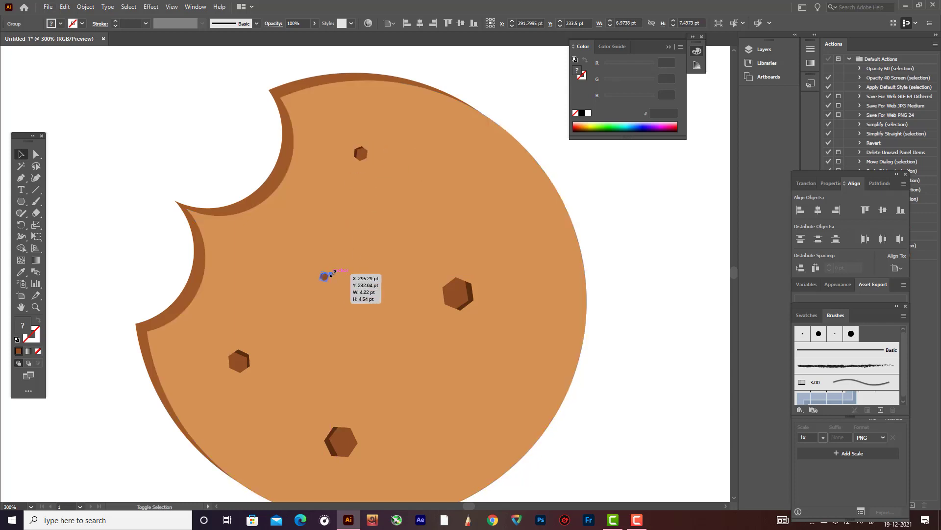
scroll(494, 261, down, 3)
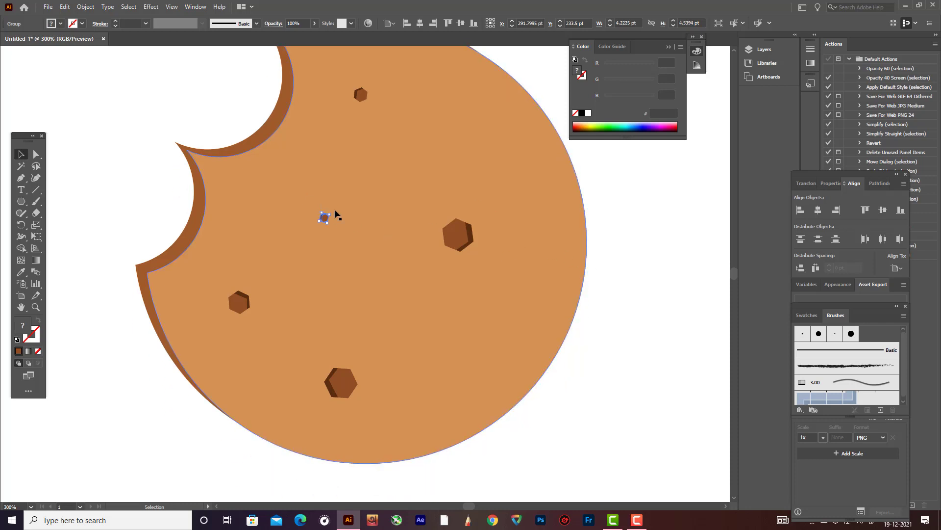
scroll(332, 216, up, 3)
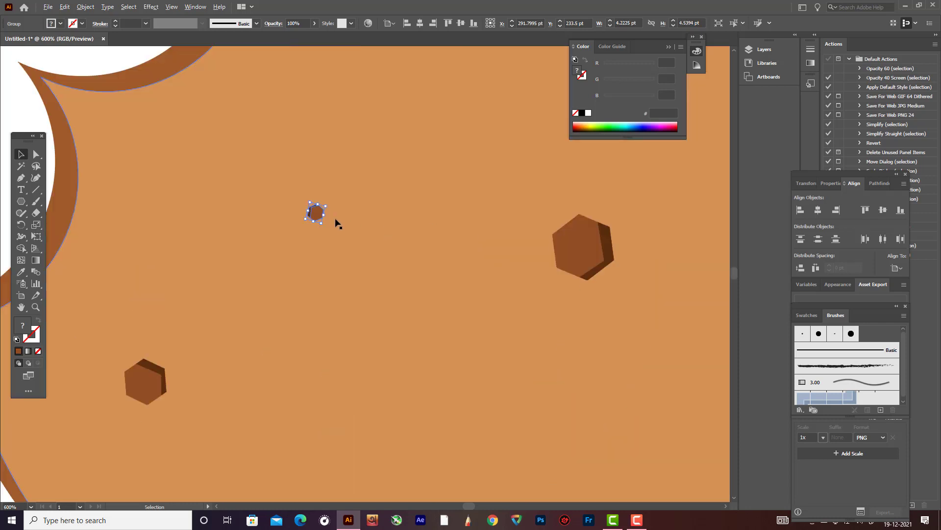
drag(327, 201, 300, 155)
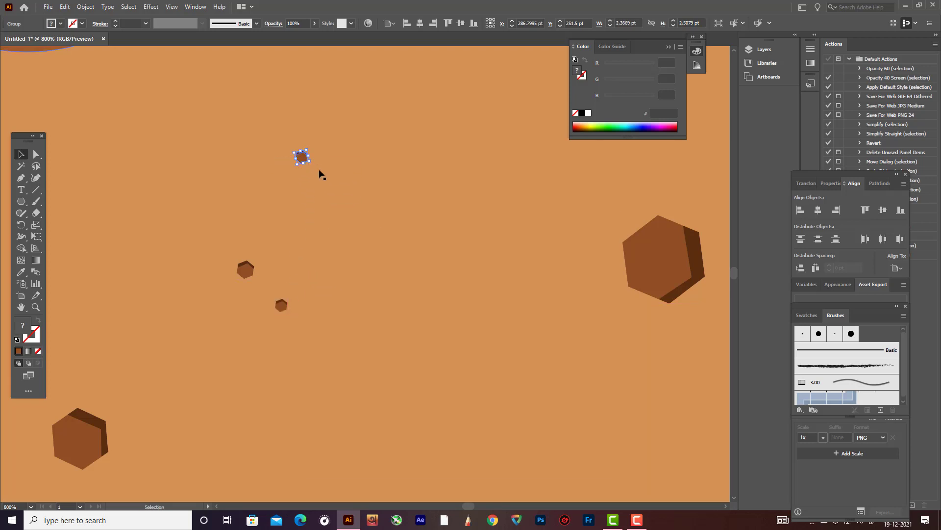
- Add more small chip copies among the larger chips, including one about 5.6 × 5.9 pt above the chip near the lower bite
key(ctrl+0)
scroll(338, 190, up, 2)
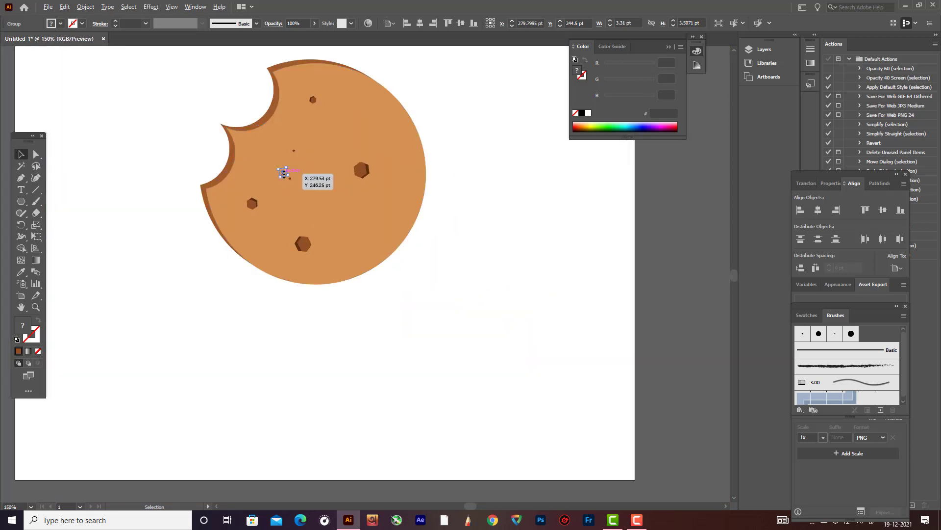
scroll(284, 171, up, 4)
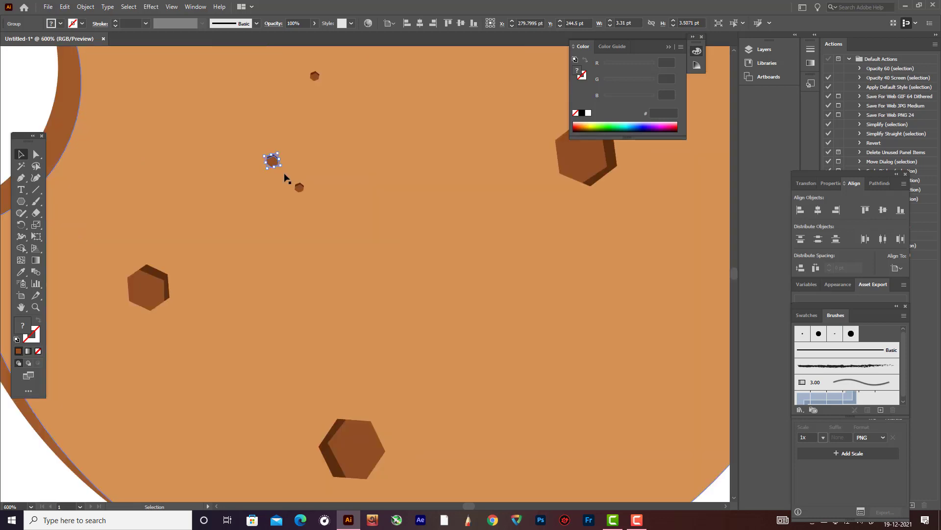
drag(273, 166, 191, 213)
key(ctrl+1)
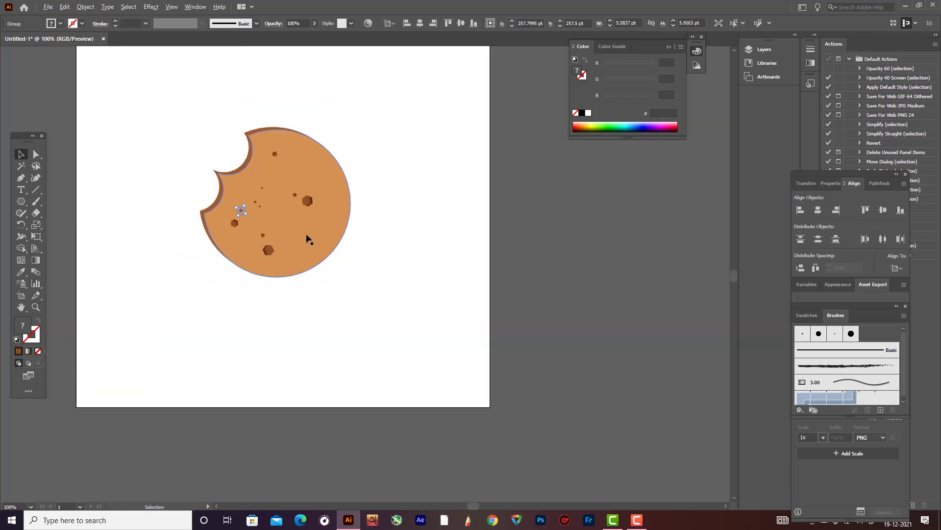
click(407, 237)
- Undo the partial copy of the large chip near the cookie's bottom and group that chip's two pieces
drag(269, 251, 312, 241)
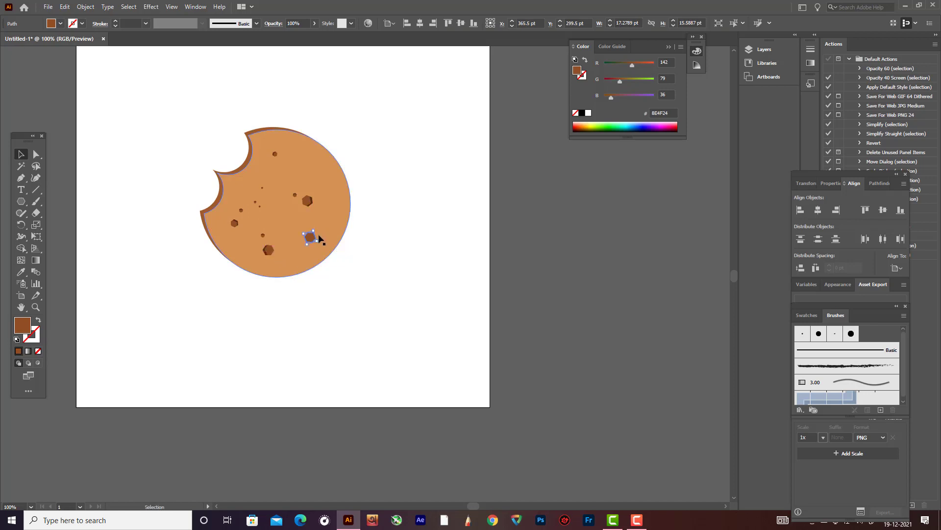
key(ctrl+z)
scroll(250, 277, up, 4)
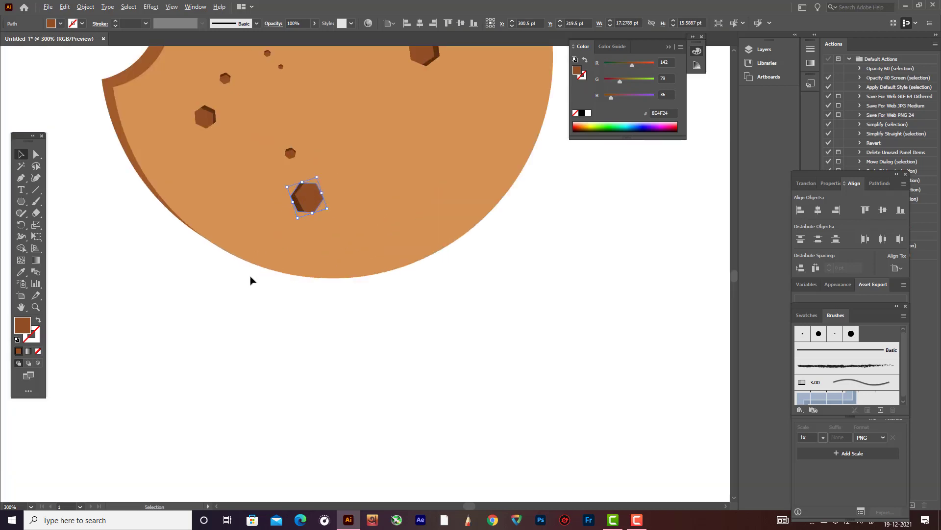
shift+click(318, 182)
key(ctrl+g)
- Copy the grouped bottom chip to the cookie's lower-right area, rotate it and shrink it
scroll(344, 183, down, 5)
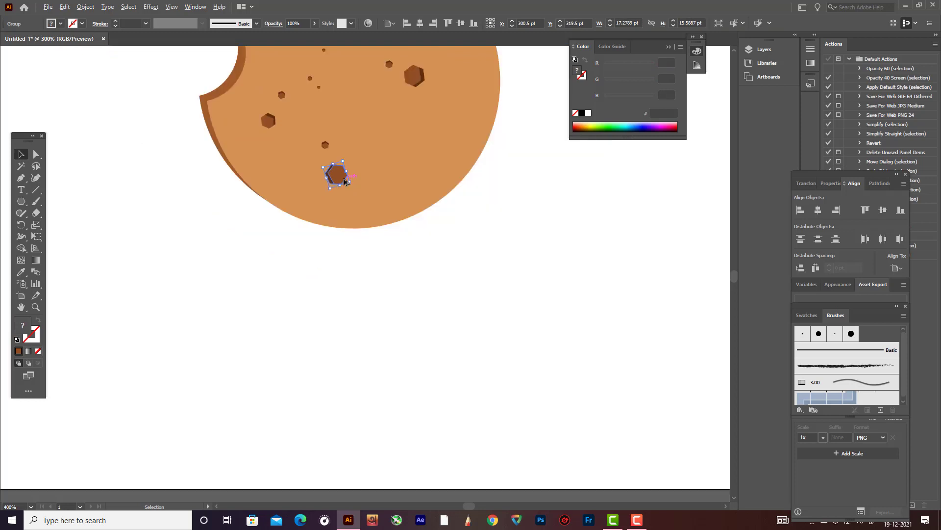
scroll(344, 182, up, 3)
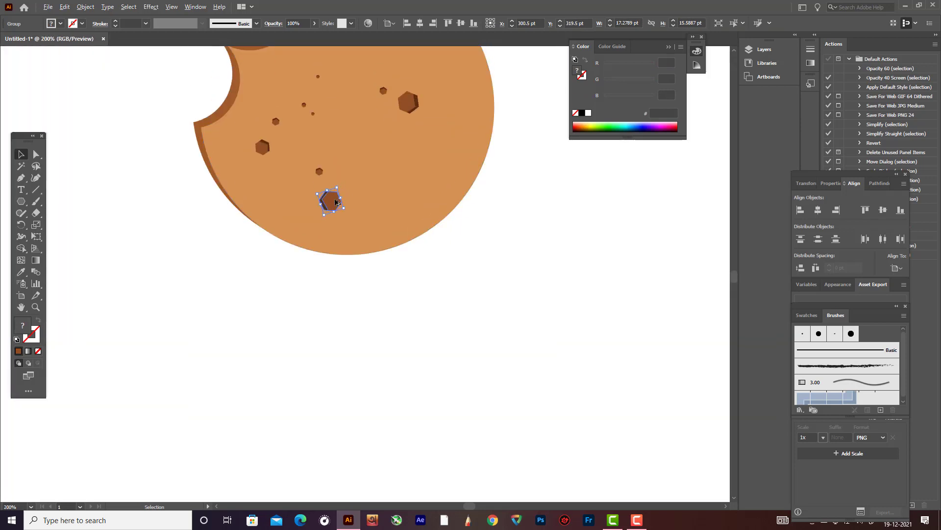
drag(338, 202, 402, 185)
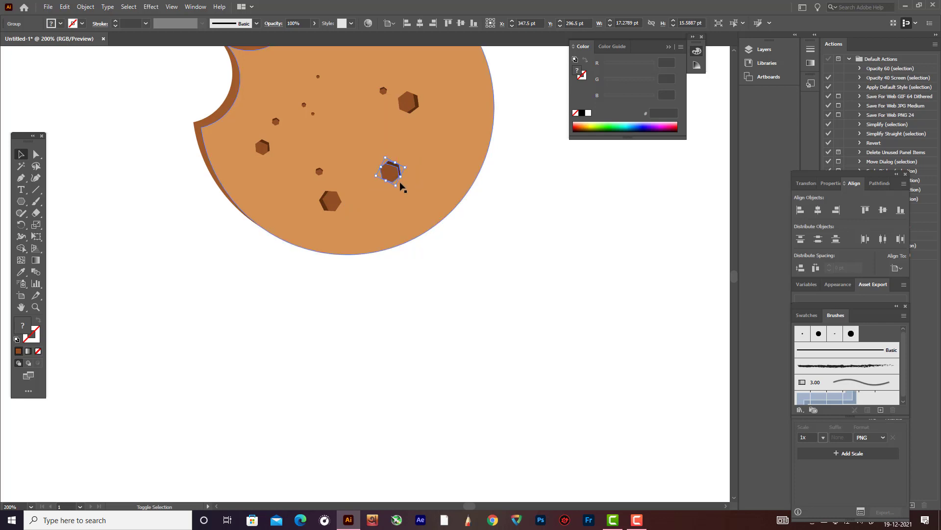
click(568, 214)
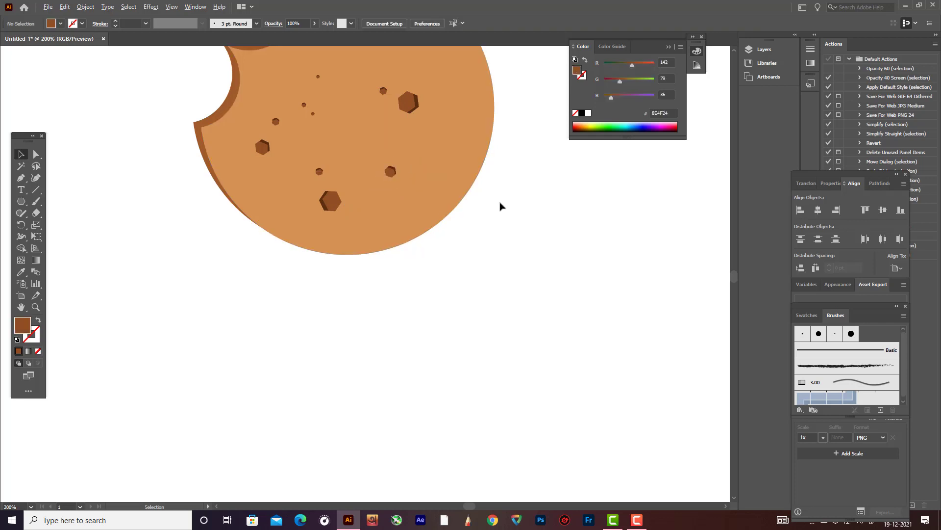
key(ctrl+minus)
scroll(515, 191, up, 3)
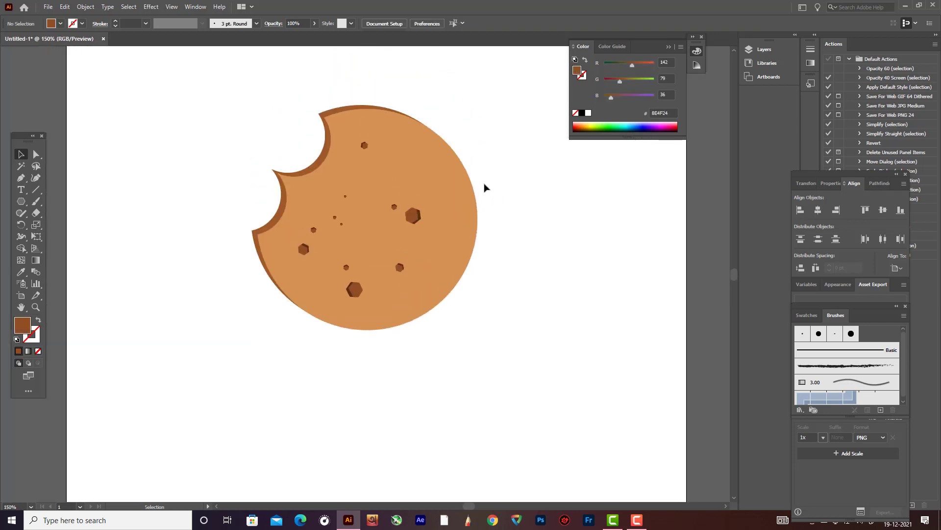
drag(420, 208, 426, 236)
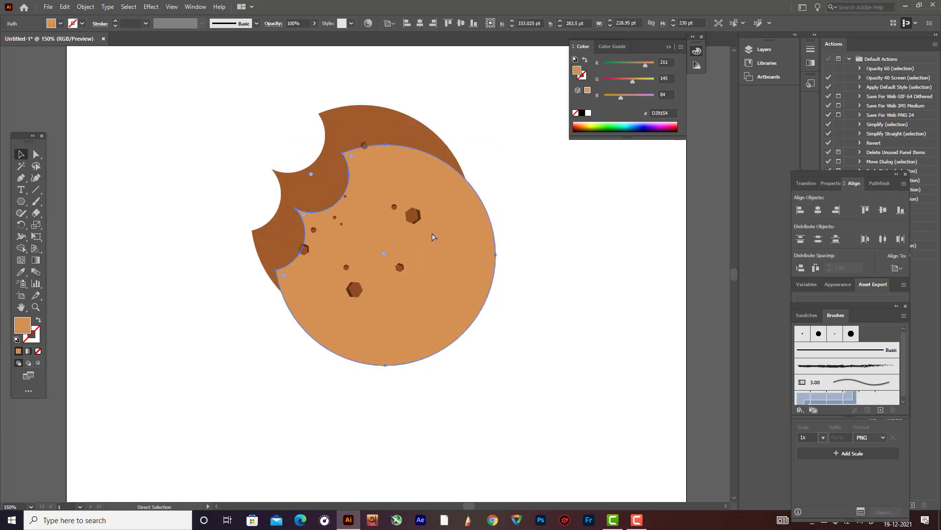
key(ctrl+z)
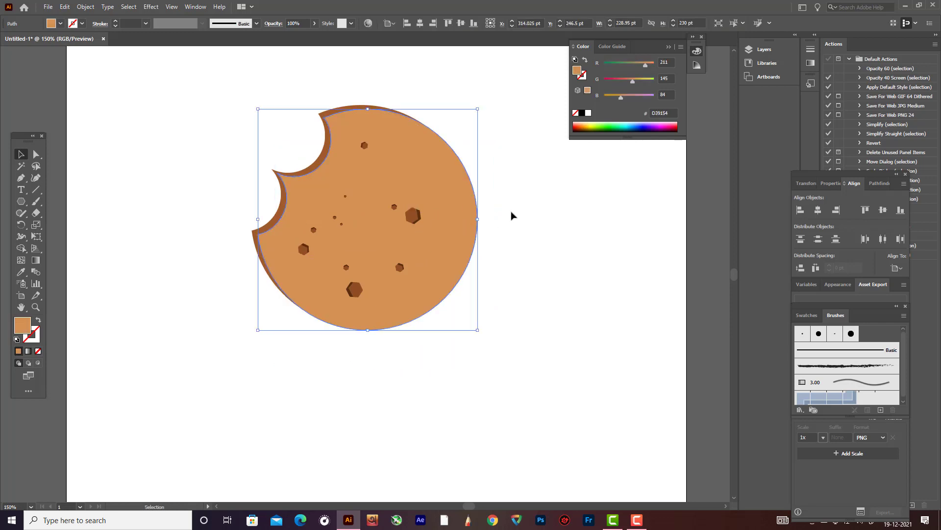
click(416, 217)
scroll(425, 257, up, 10)
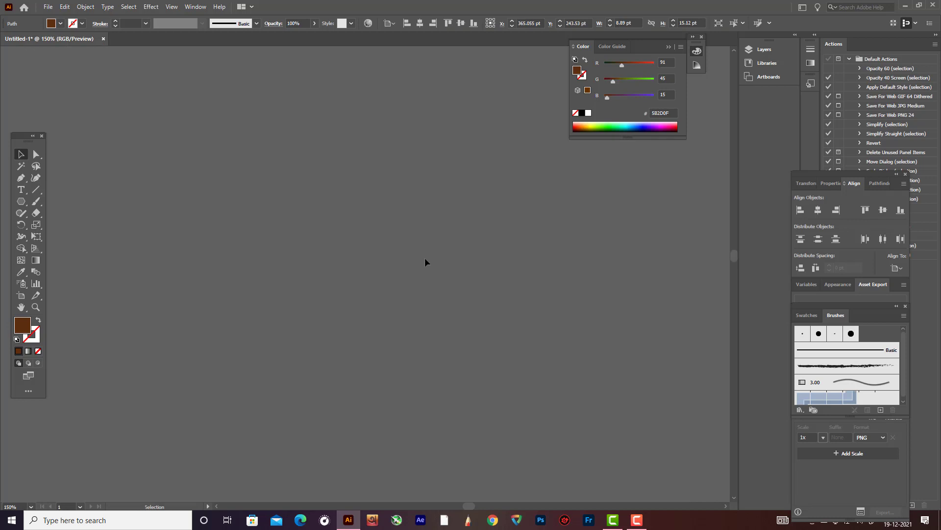
scroll(447, 319, down, 5)
key(ctrl+0)
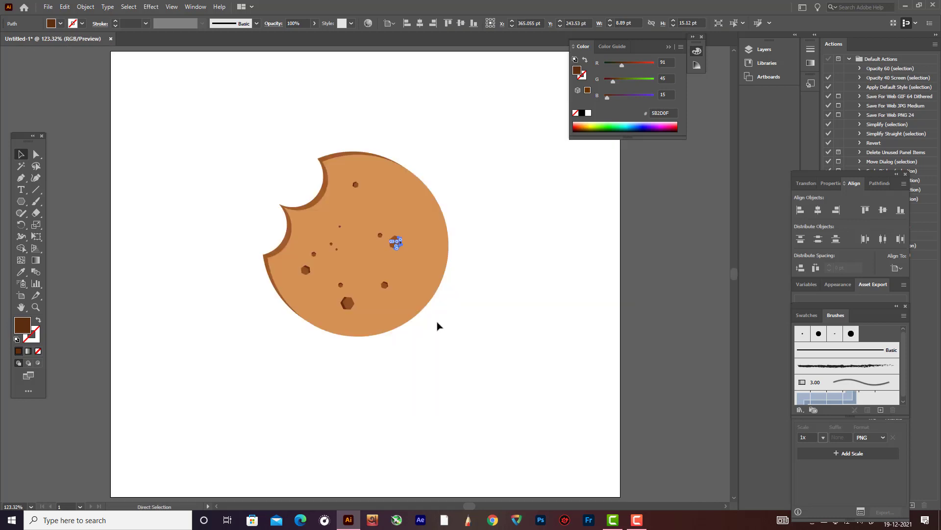
- Try to adjust the large chip near the cookie's right edge, and undo the resulting shifts of chip and cookie face
scroll(395, 235, up, 6)
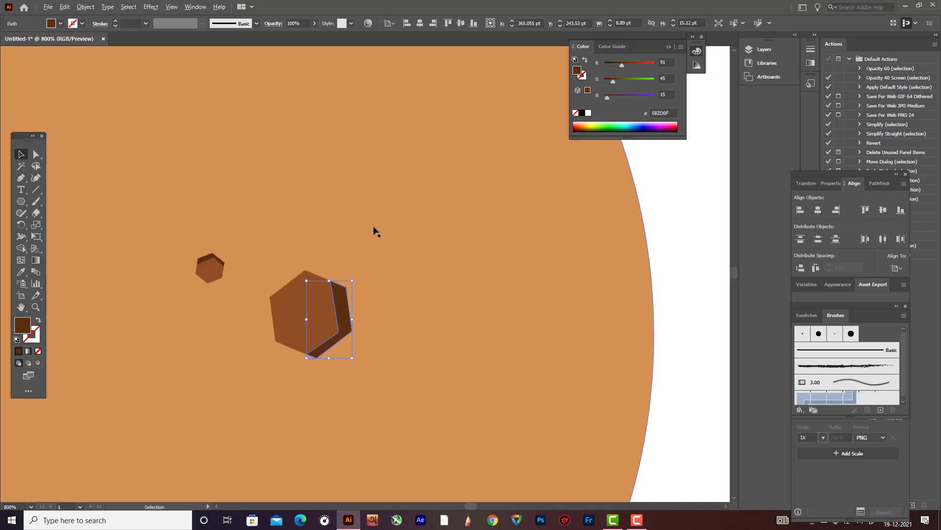
click(295, 301)
key(v)
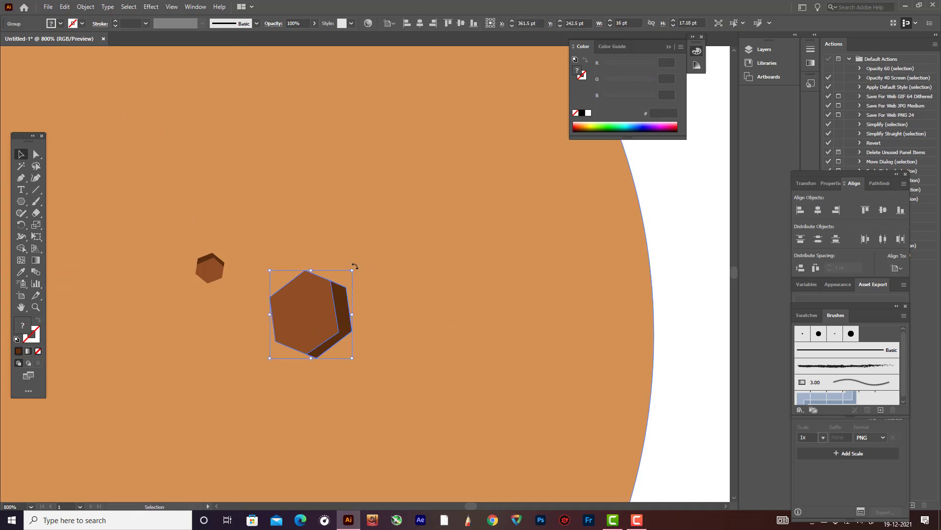
drag(351, 270, 350, 273)
shift+click(338, 304)
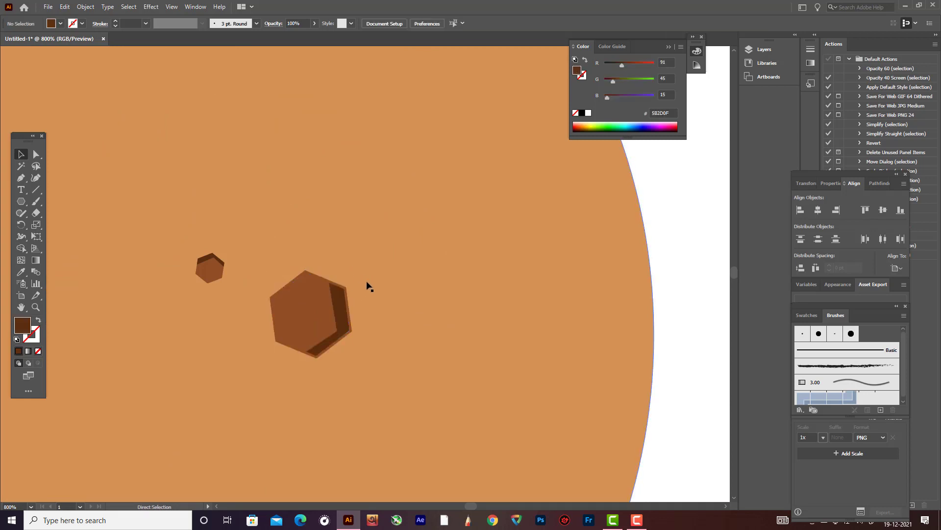
key(ctrl+z)
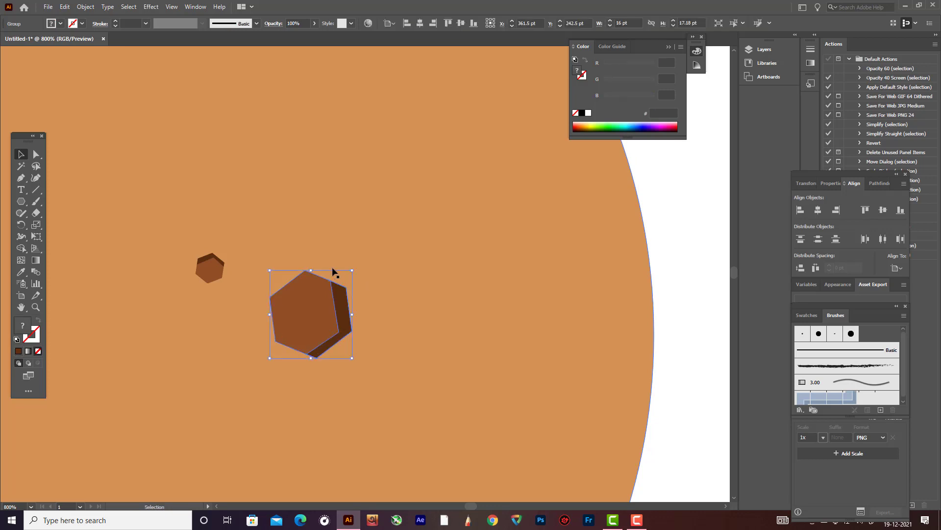
drag(297, 258, 322, 293)
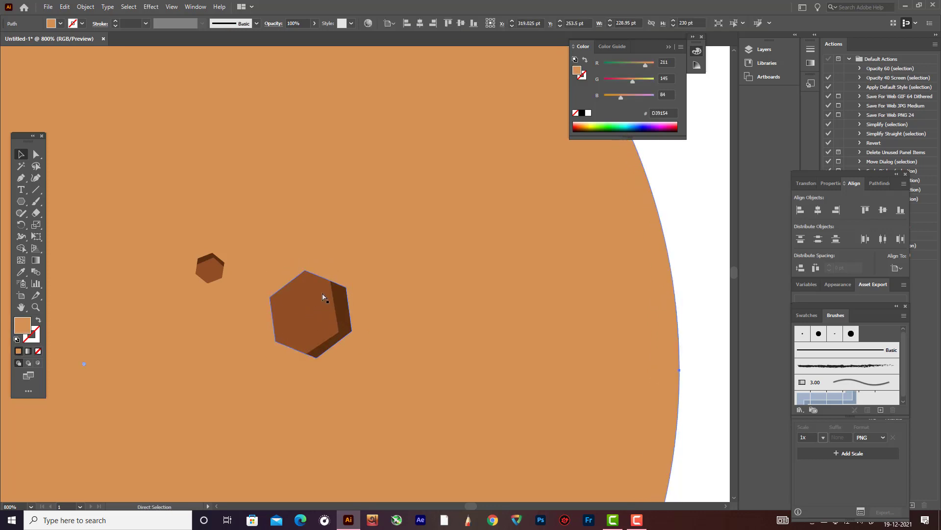
key(ctrl+z)
key(ctrl+z)
- Group the cookie's light face with the large chip near its right edge, then clear the selection
shift+click(318, 299)
shift+click(318, 299)
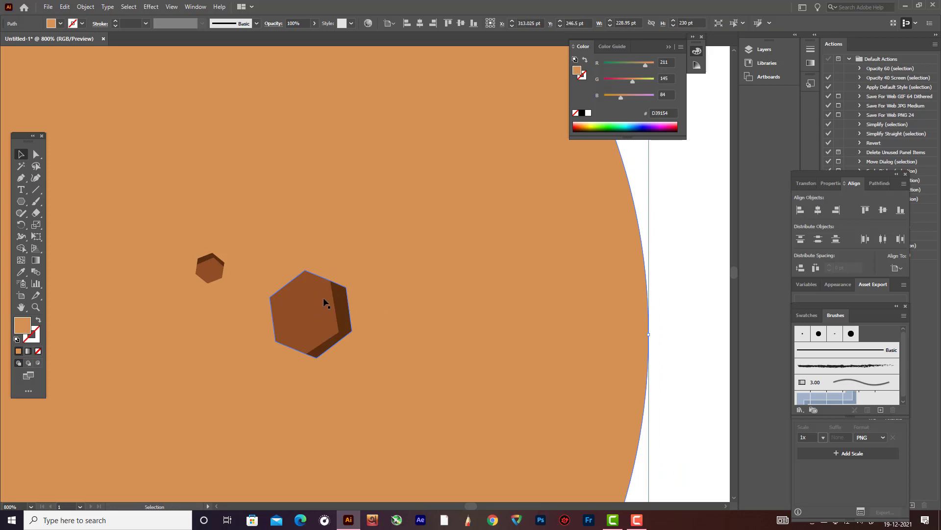
shift+click(329, 303)
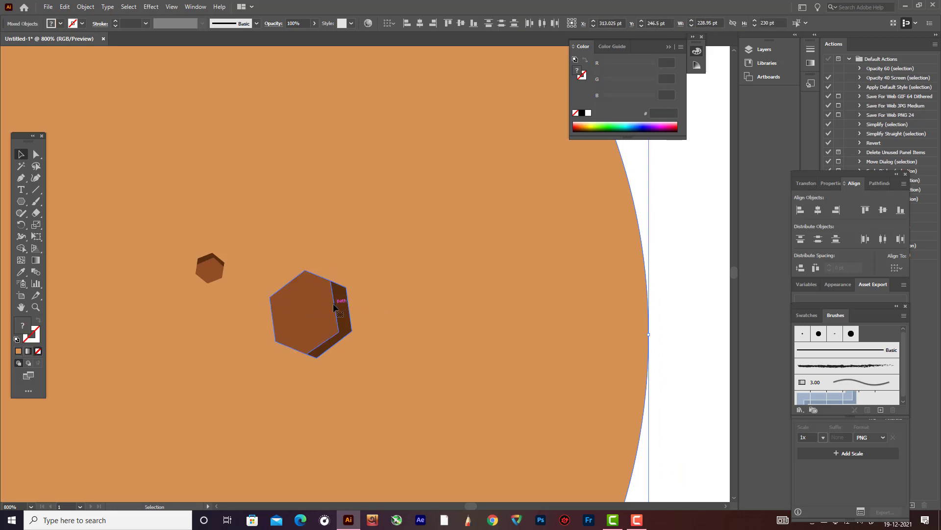
key(ctrl+g)
drag(319, 309, 321, 254)
key(ctrl+z)
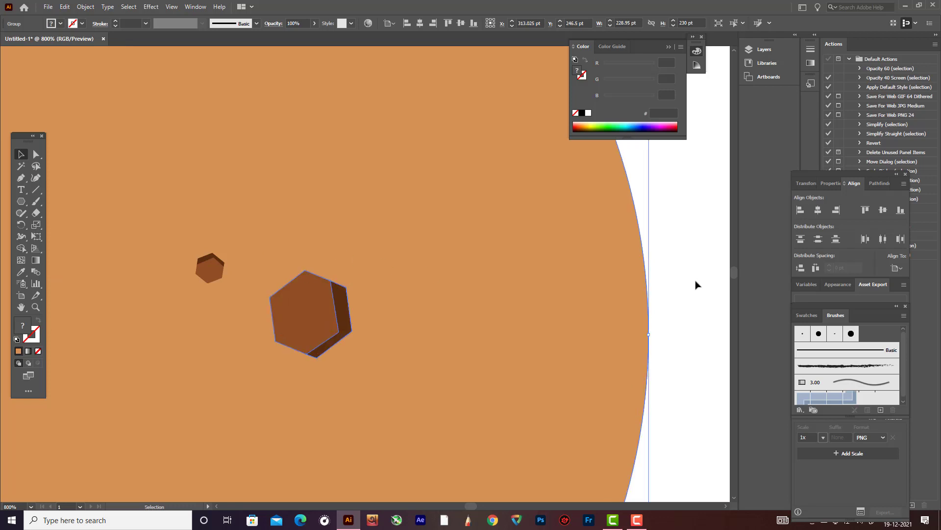
click(696, 281)
scroll(695, 280, down, 6)
click(651, 283)
scroll(672, 282, up, 1)
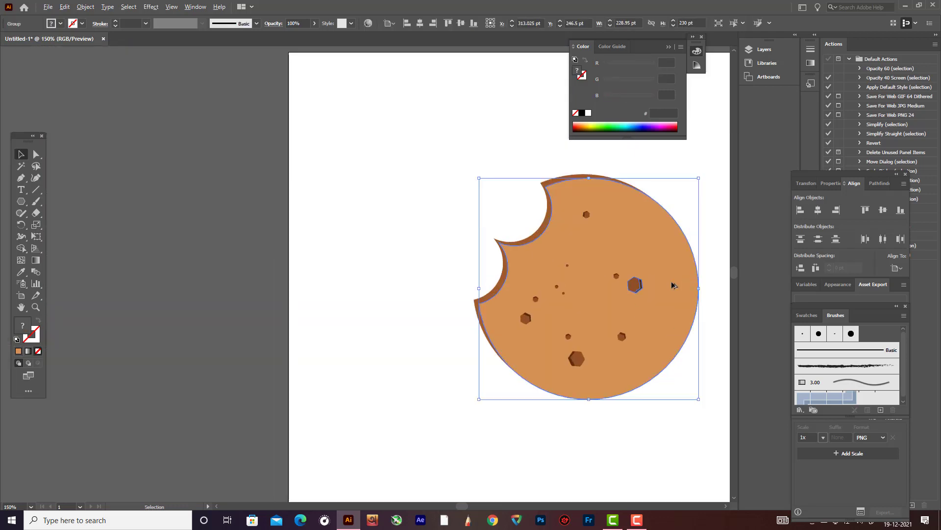
scroll(672, 282, up, 1)
click(695, 197)
- Copy the large bottom chip to the cookie's upper-right area and rotate the copy so its dark side faces upward
click(545, 390)
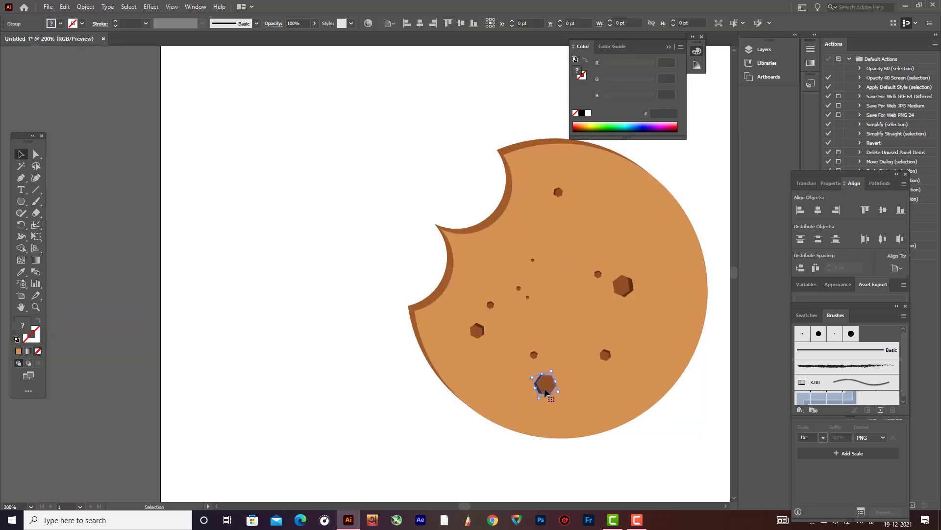
drag(546, 390, 644, 267)
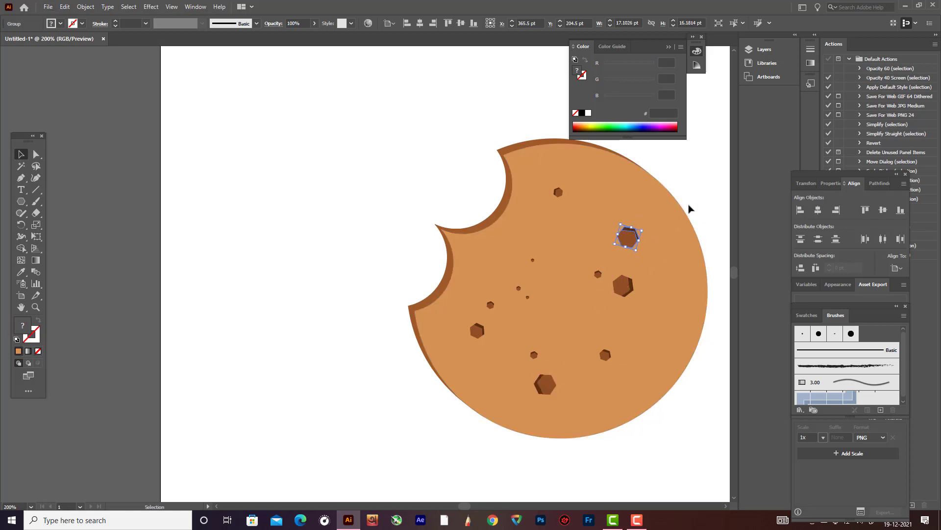
click(695, 231)
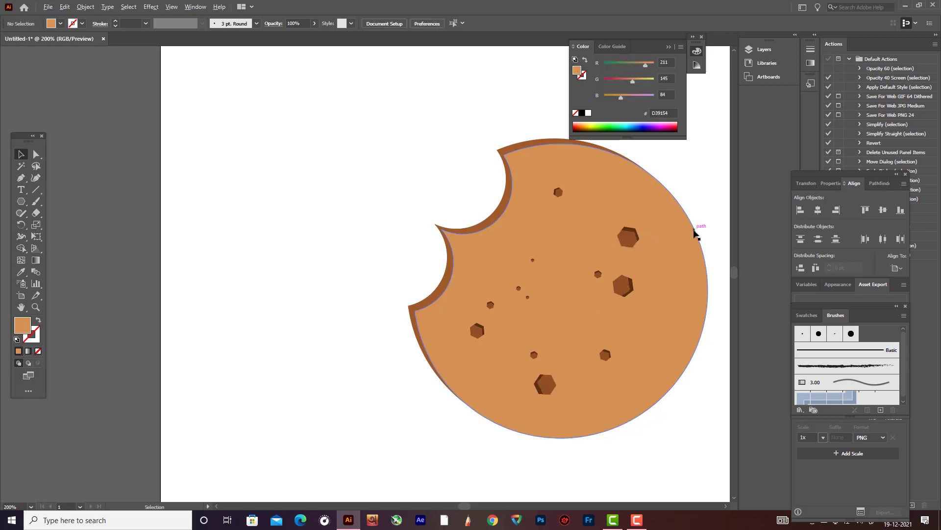
- Copy the small chip beside the large right-hand chip to four spots across the cookie's centre, lower right and bottom
click(598, 273)
scroll(608, 282, up, 1)
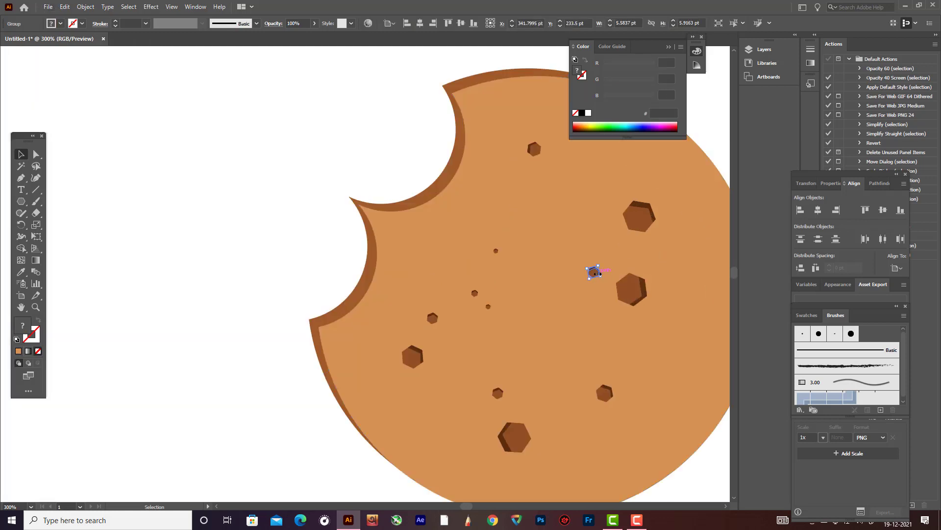
drag(593, 277, 575, 472)
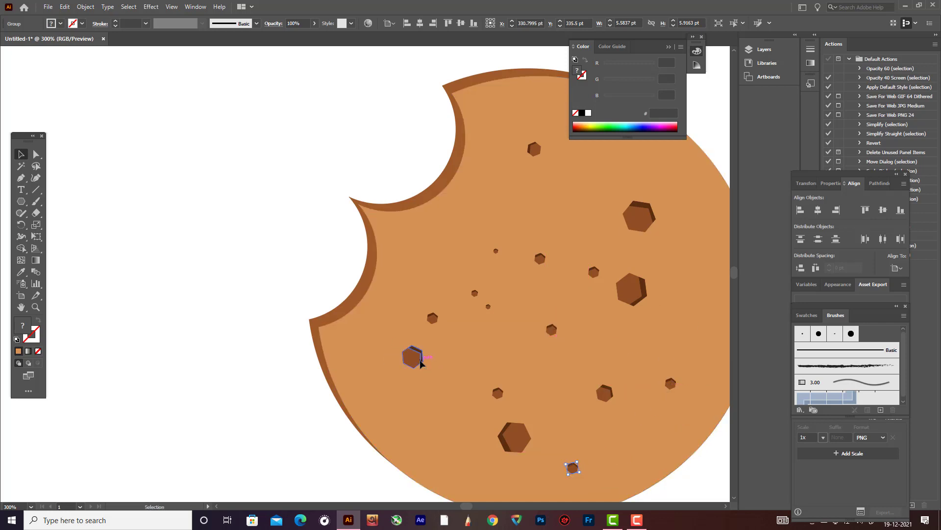
- Copy the medium chip near the lower bite to the cookie's lower-left area and close to its right edge
drag(420, 363, 700, 285)
scroll(701, 285, down, 7)
scroll(709, 280, up, 2)
click(701, 265)
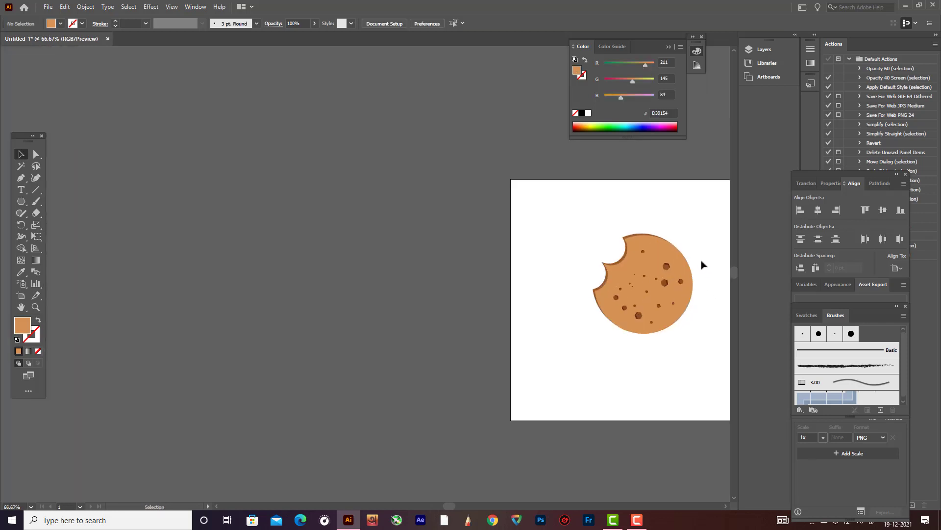
- Draw a small closed crumb in the cookie's light brown with the Pen tool, just outside the upper bite
scroll(706, 263, down, 3)
scroll(708, 263, up, 4)
scroll(704, 294, down, 3)
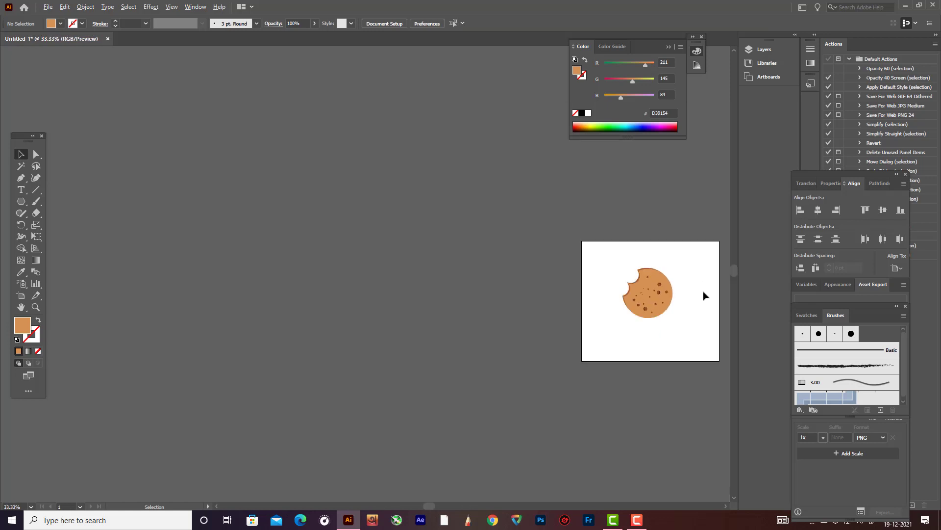
scroll(708, 294, up, 1)
scroll(709, 294, up, 4)
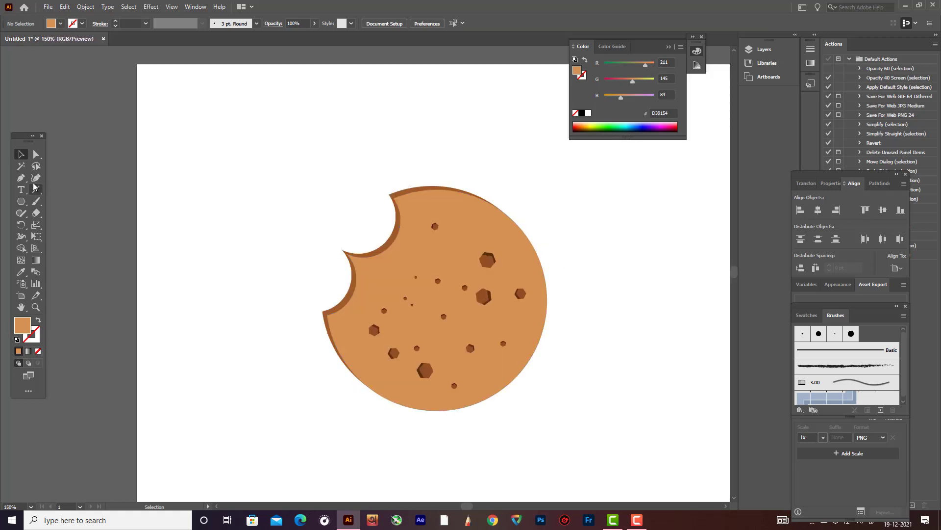
drag(21, 182, 52, 181)
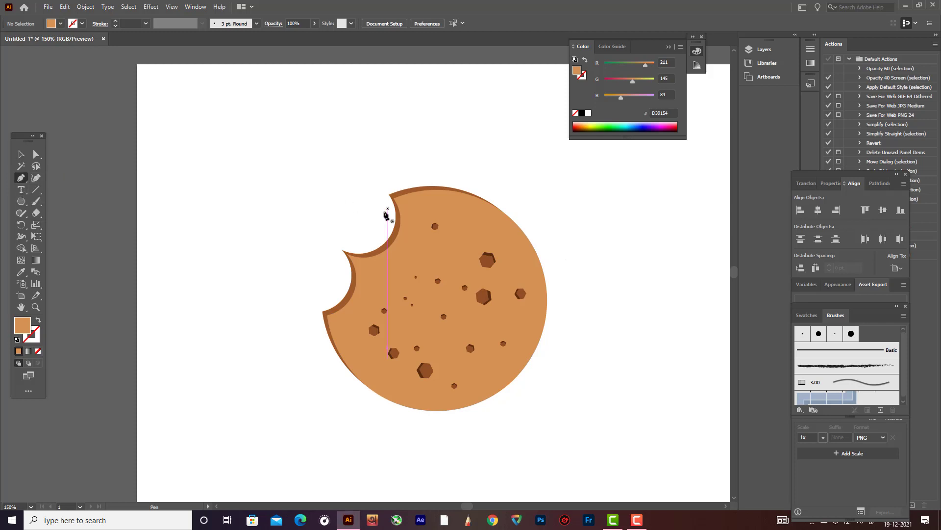
click(337, 202)
click(333, 222)
drag(352, 212, 362, 209)
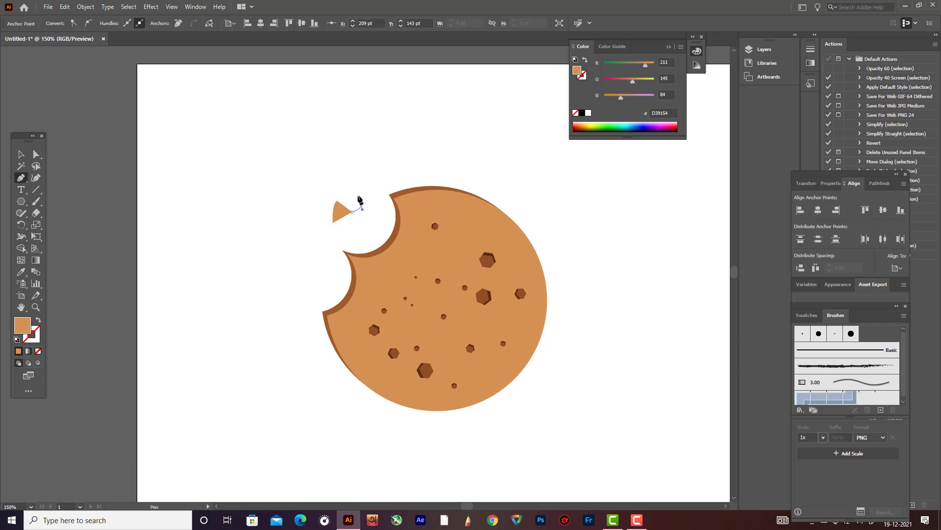
click(338, 202)
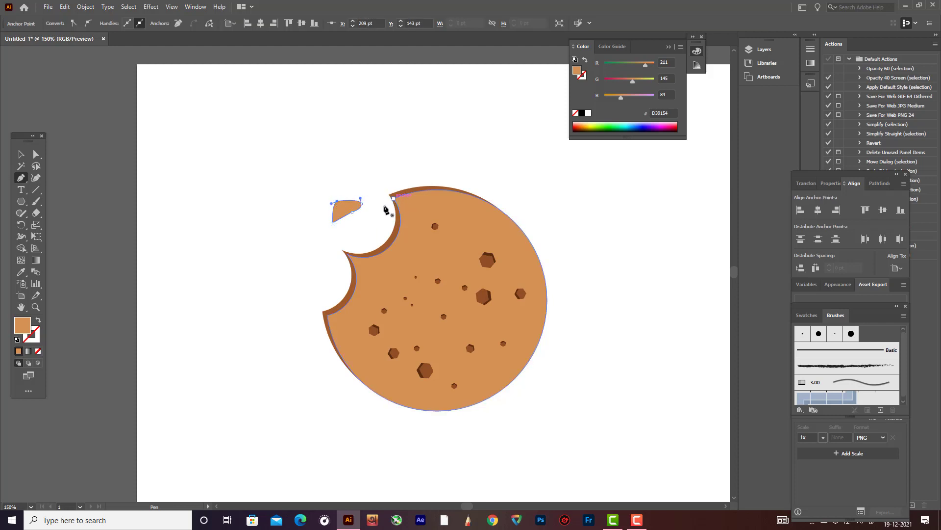
- Reshape the crumb's outline with the Curvature tool into an irregular piece about 28.2 × 23.8 pt
click(36, 178)
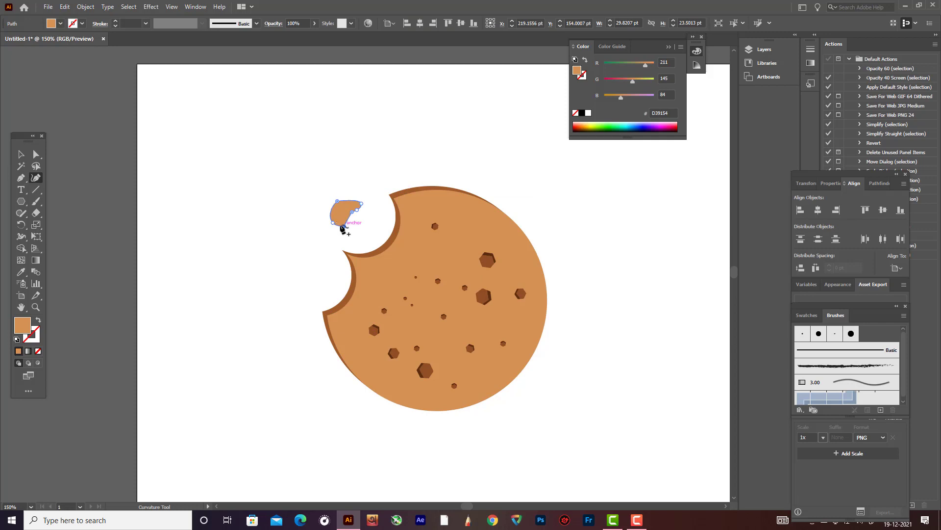
drag(342, 226, 344, 226)
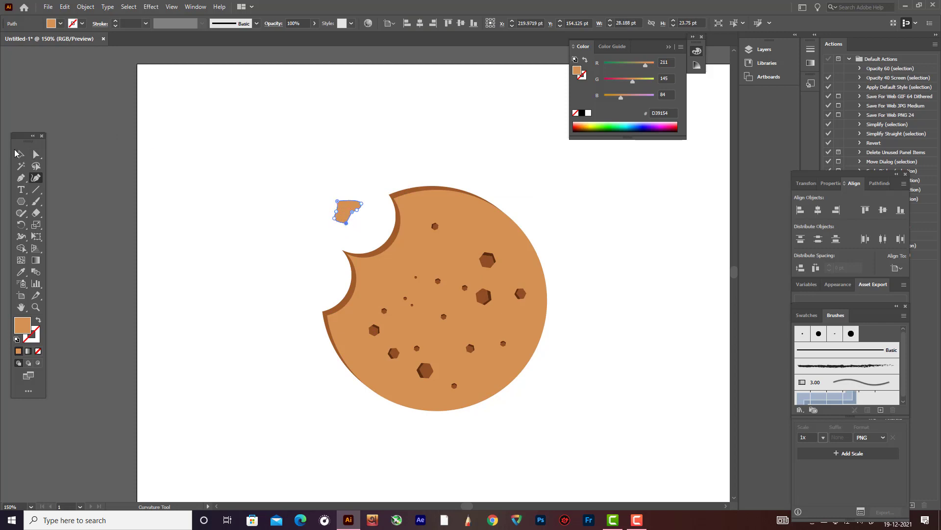
click(16, 154)
click(168, 158)
- Place a copy behind the crumb, offset about 4 pt to the right, and fill it with the rim's dark brown #9E5B2A
click(355, 208)
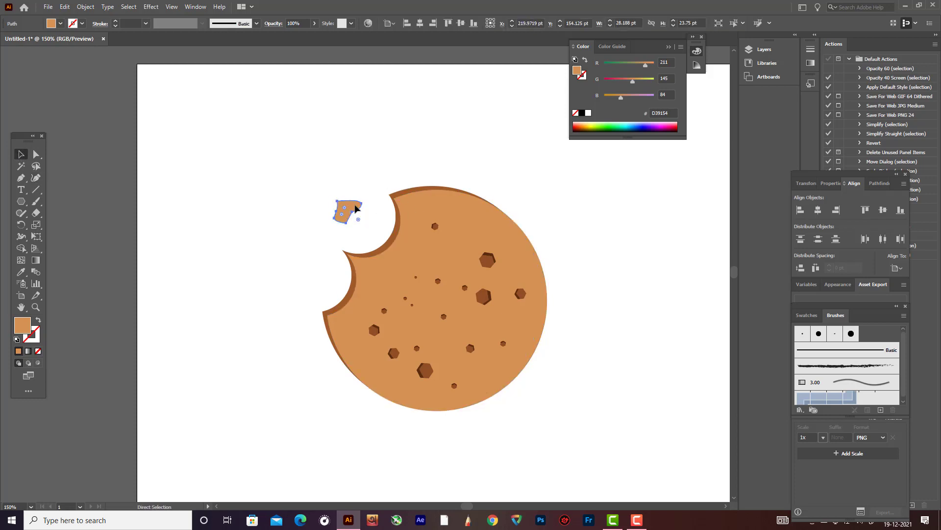
click(355, 208)
click(21, 272)
click(399, 192)
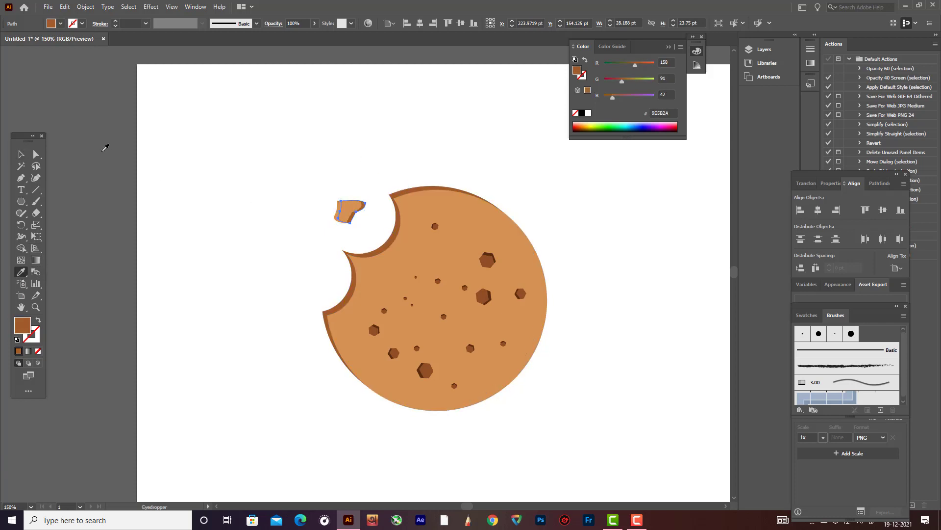
click(22, 155)
click(246, 130)
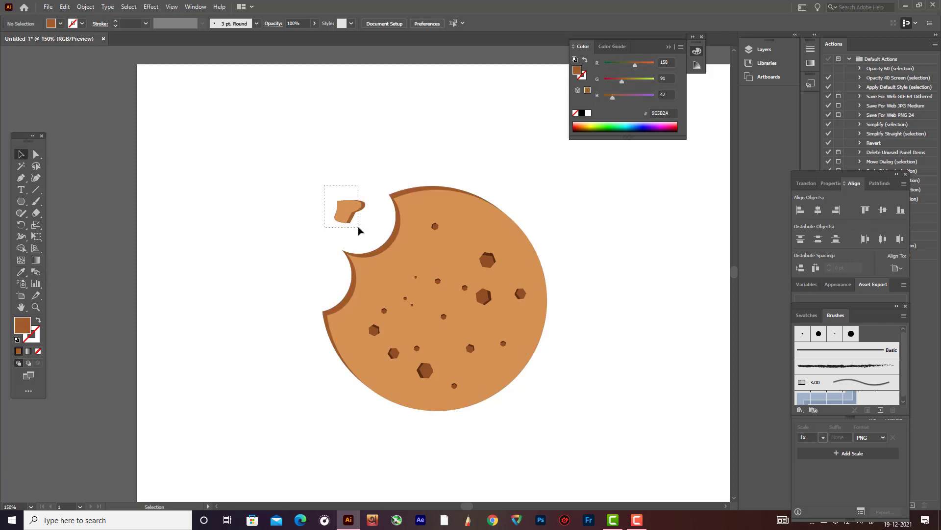
- Pull the dark copy's lower corner in to meet the light crumb's lower corner using the Curvature tool
click(357, 215)
scroll(356, 220, up, 4)
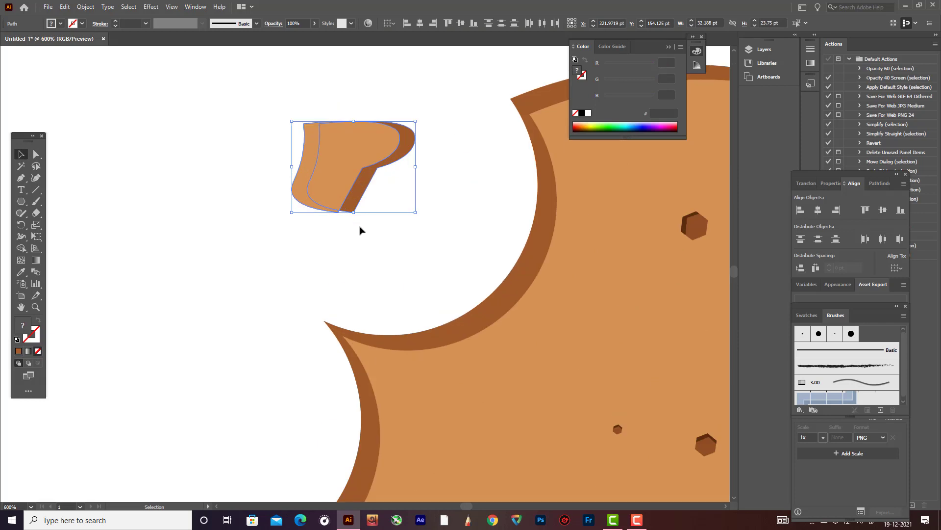
click(360, 230)
click(351, 210)
key(shift+grave)
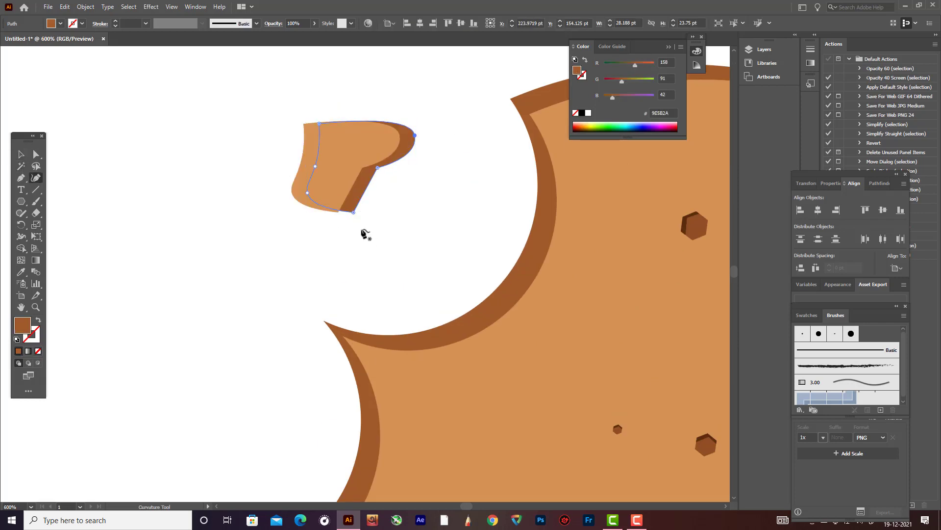
drag(353, 212, 339, 213)
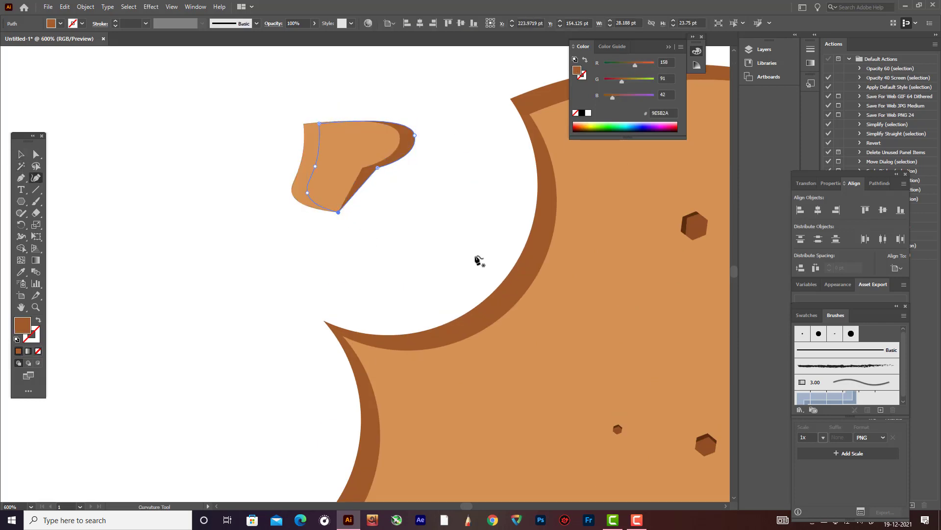
click(15, 156)
click(296, 218)
- Place three smaller, rotated copies of the shaded crumb around the two bites, making the smallest about 4.2 × 3.8 pt
key(ctrl+1)
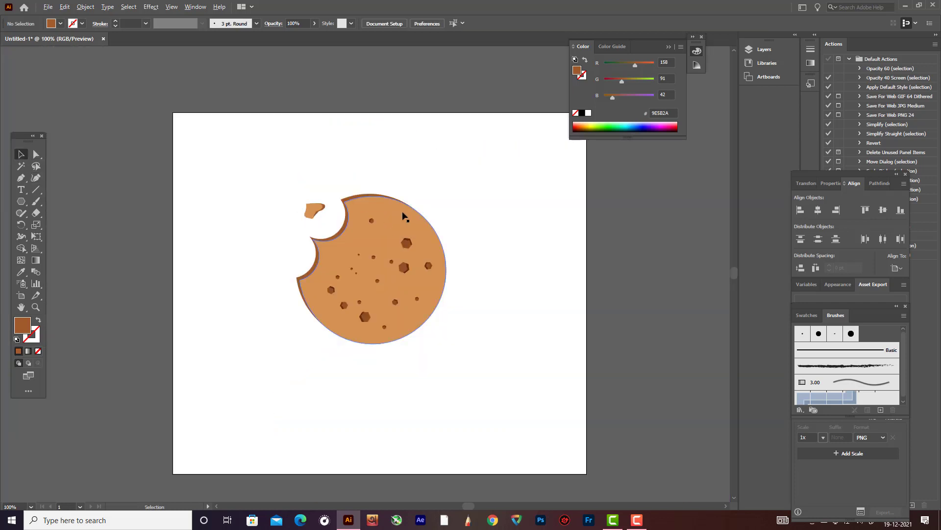
drag(294, 198, 358, 241)
click(330, 217)
click(314, 212)
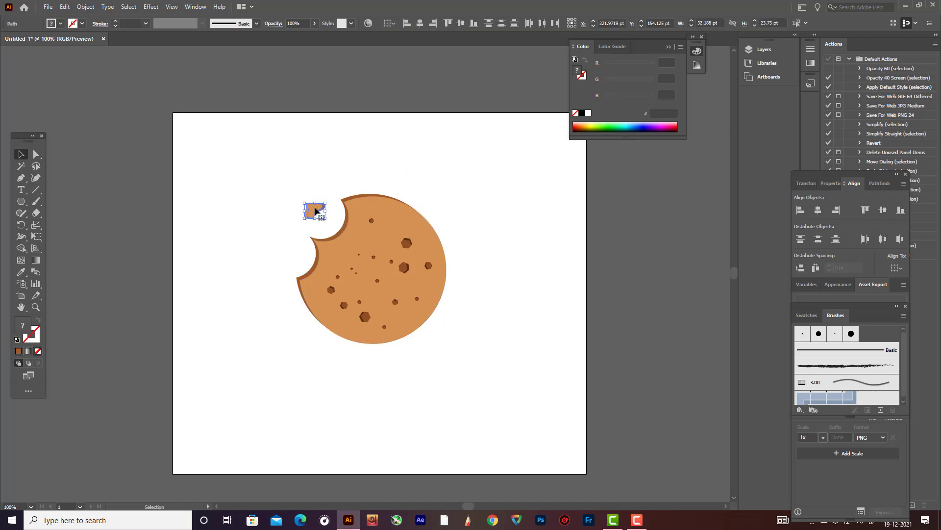
drag(315, 211, 261, 172)
scroll(299, 248, up, 3)
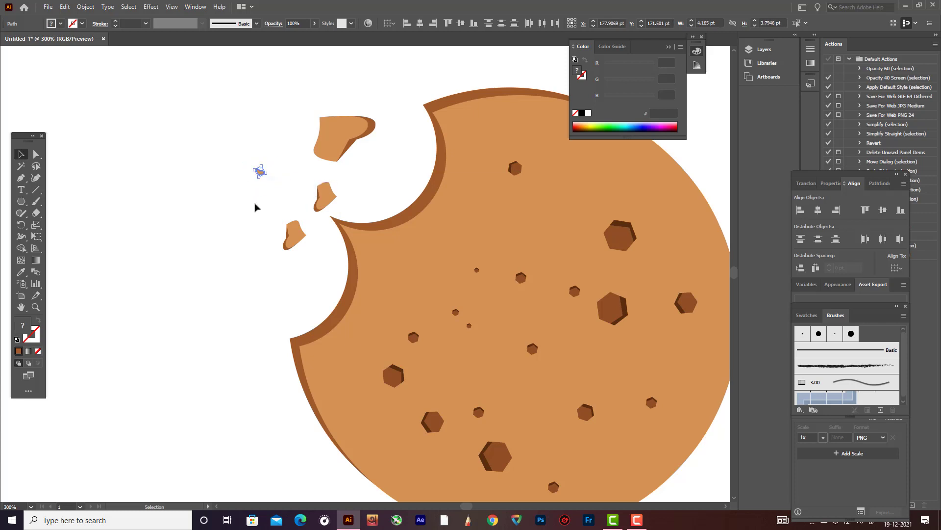
click(256, 205)
scroll(258, 206, down, 5)
scroll(103, 150, up, 5)
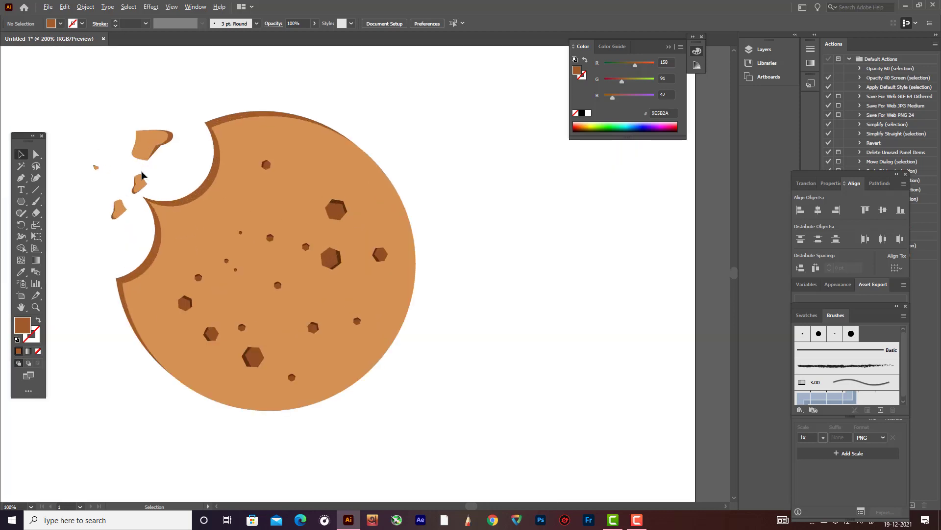
- Delete the light and dark shapes of the small crumb beside the point between the two bites
click(137, 192)
scroll(138, 191, up, 1)
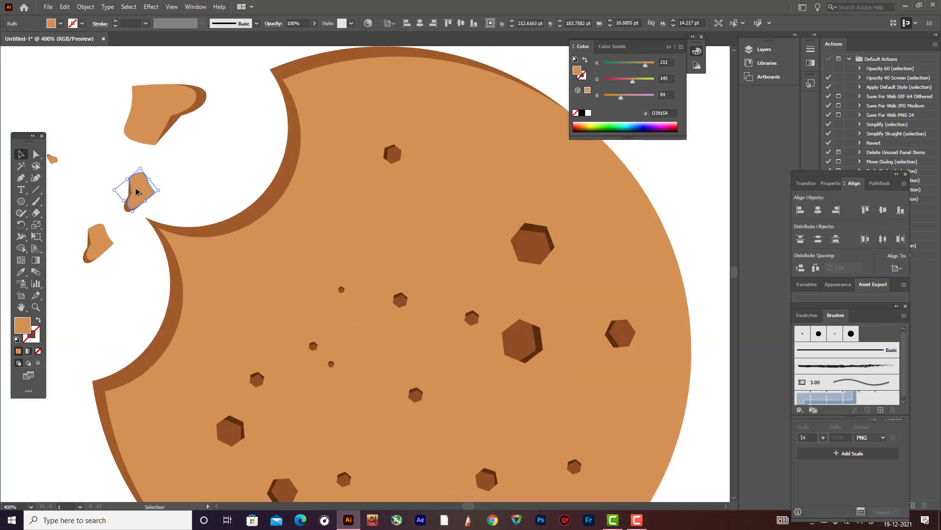
key(ctrl+shift+a)
click(137, 191)
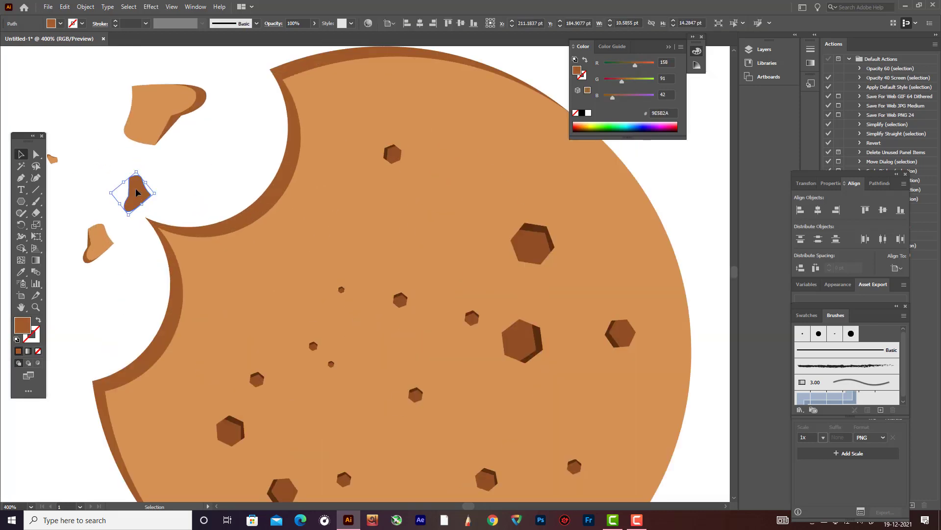
key(Delete)
- Draw a closed four-sided crumb about 14.6 × 9.5 pt in the gap with the Pen tool and fill it with light brown #D39154
click(21, 177)
click(105, 175)
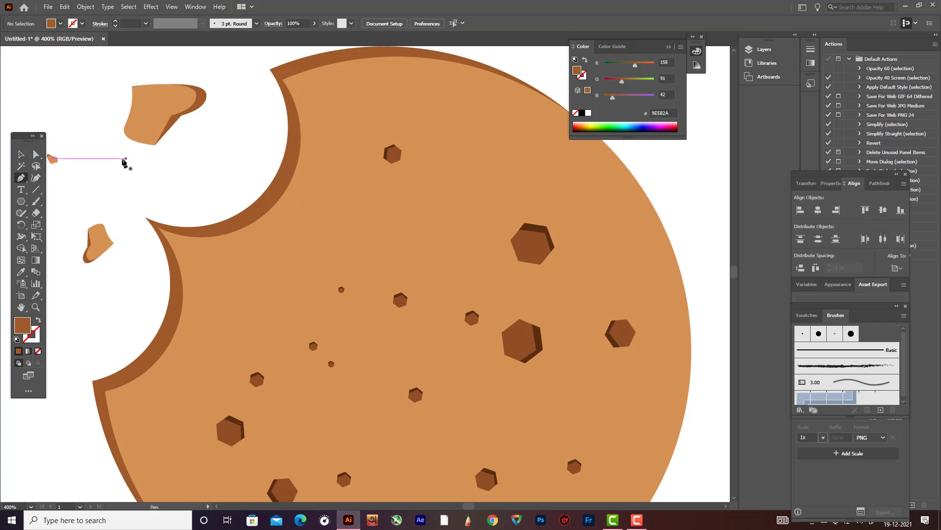
drag(127, 164, 129, 172)
click(142, 182)
click(129, 189)
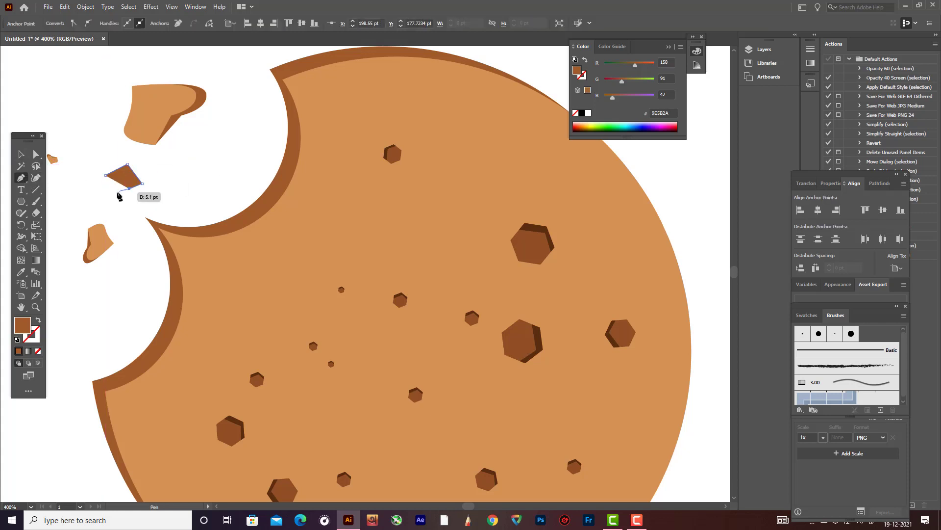
click(106, 175)
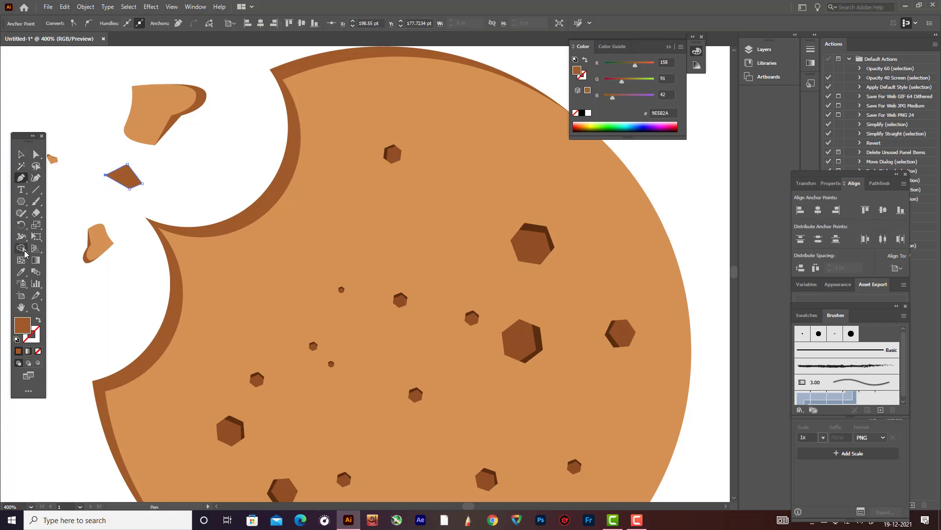
click(21, 271)
click(150, 98)
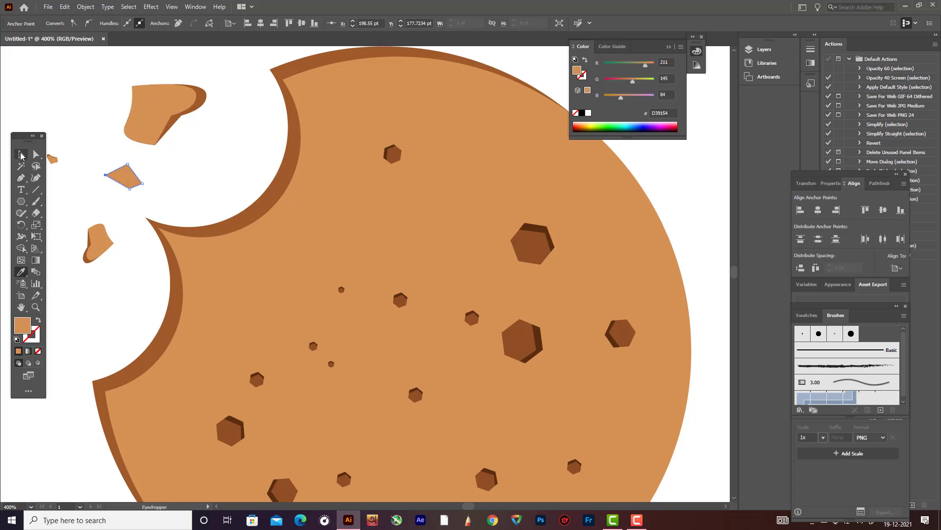
- Place a copy behind the four-sided crumb, offset 1 pt upward, and fill it with the rim's dark brown #9E5B2A
click(21, 155)
key(a)
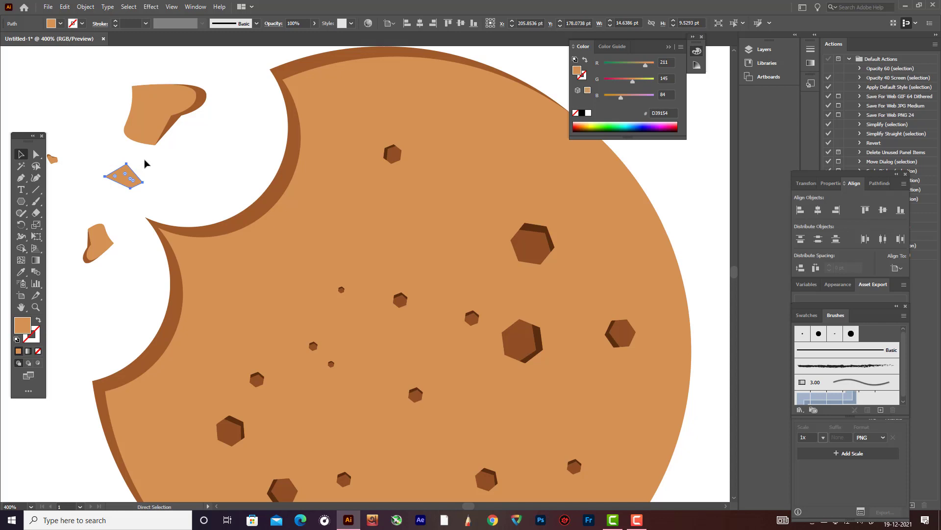
key(v)
key(Up)
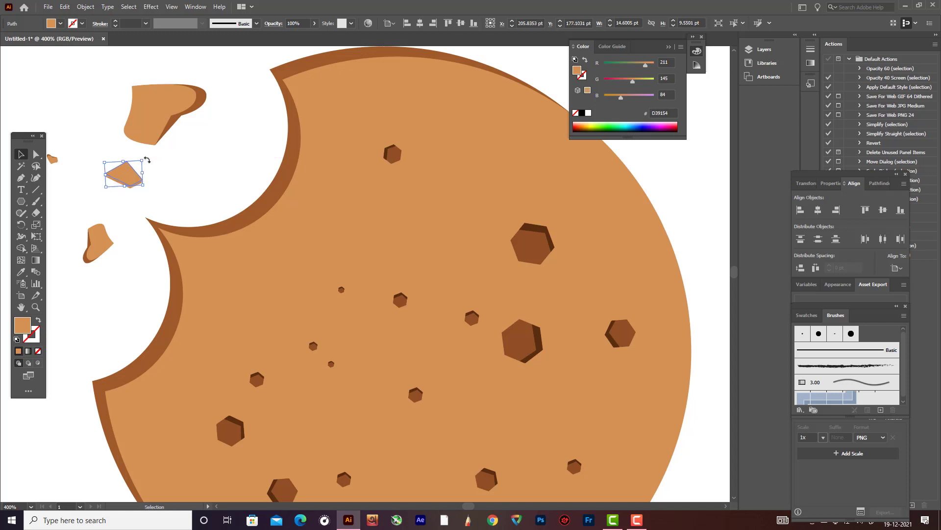
click(20, 272)
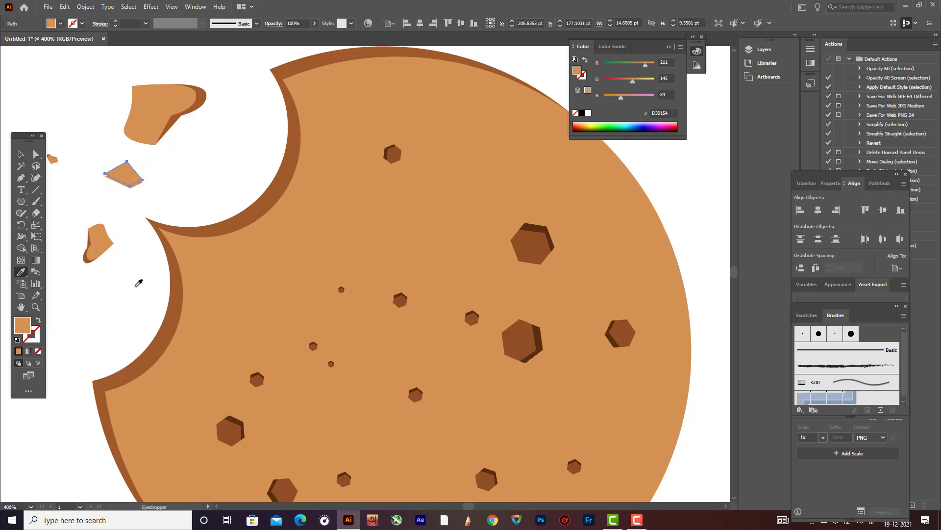
click(175, 296)
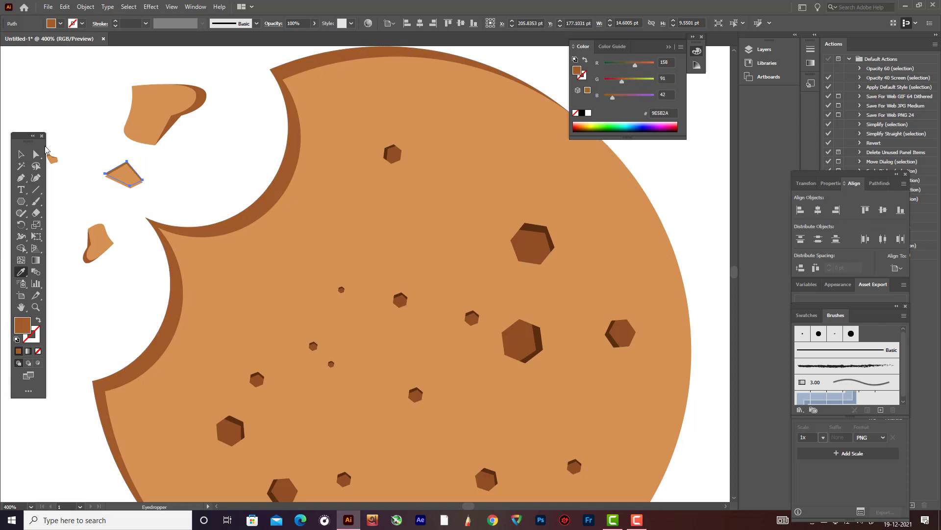
key(v)
click(153, 183)
- Pull the dark copy's left and right corners in toward the light crumb's side corners using the Curvature tool
scroll(112, 177, up, 4)
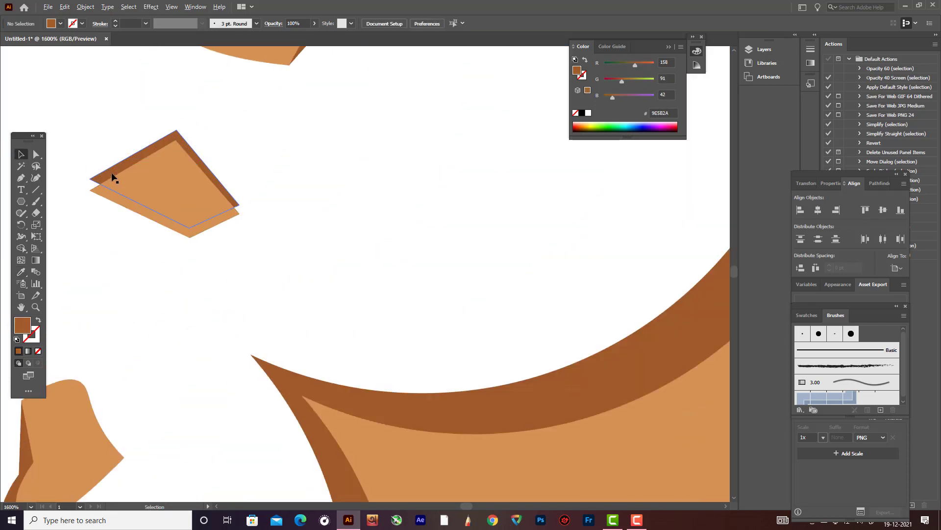
click(106, 172)
click(35, 178)
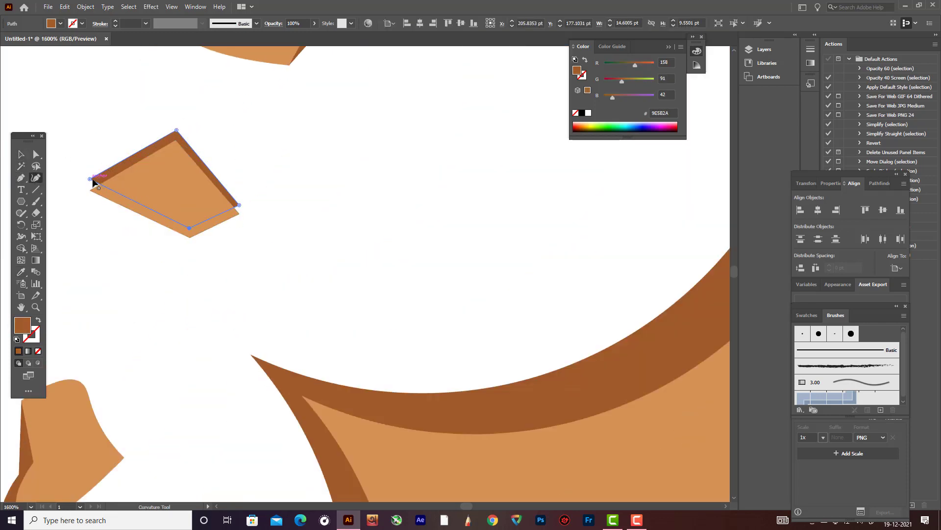
drag(90, 179, 95, 189)
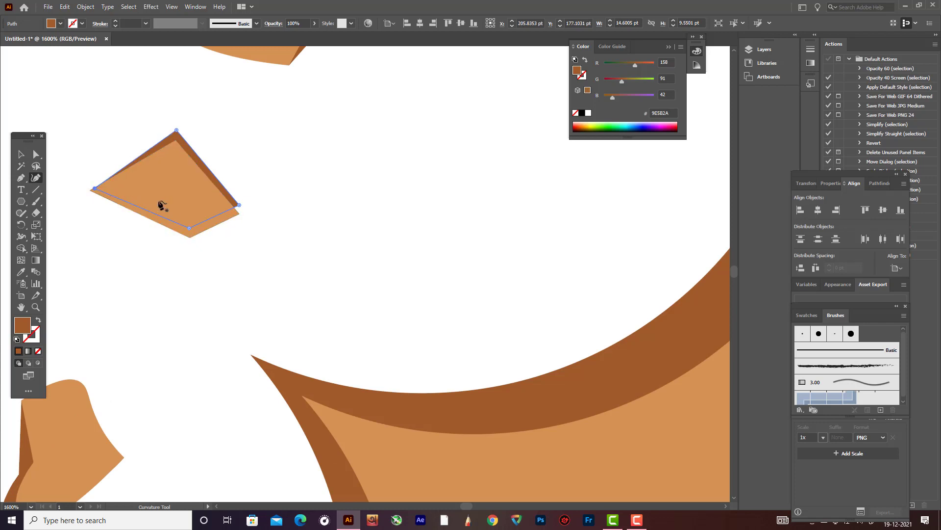
drag(239, 206, 227, 248)
scroll(239, 217, up, 3)
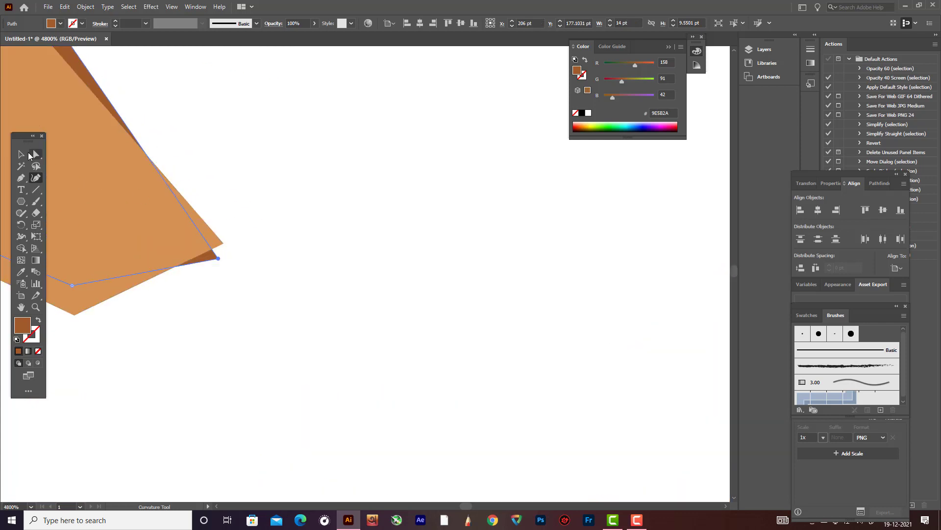
click(21, 154)
click(237, 207)
scroll(233, 231, down, 5)
scroll(227, 235, up, 2)
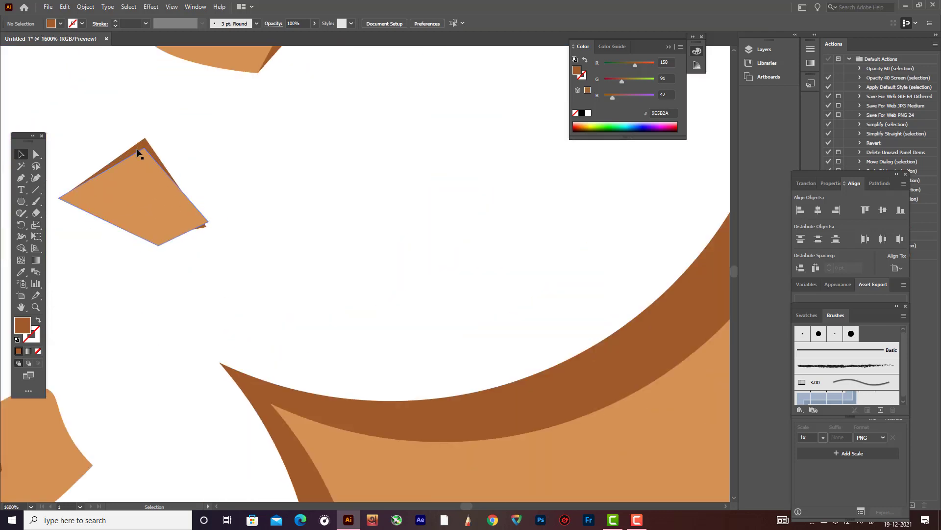
- Select both shapes of the four-sided crumb and trim the dark sliver at the right corner with the Shape Builder tool
drag(115, 131, 242, 262)
click(22, 248)
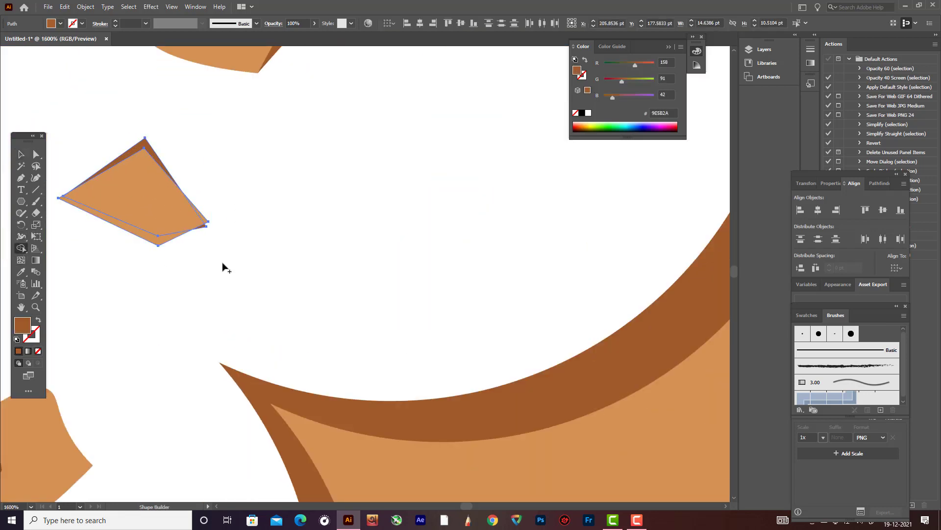
scroll(109, 174, down, 4)
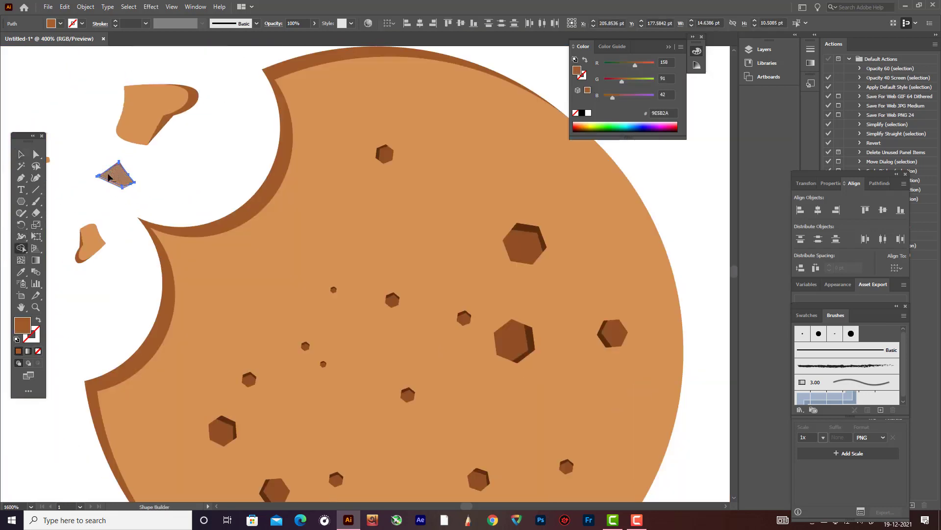
click(21, 154)
click(199, 204)
scroll(169, 184, down, 4)
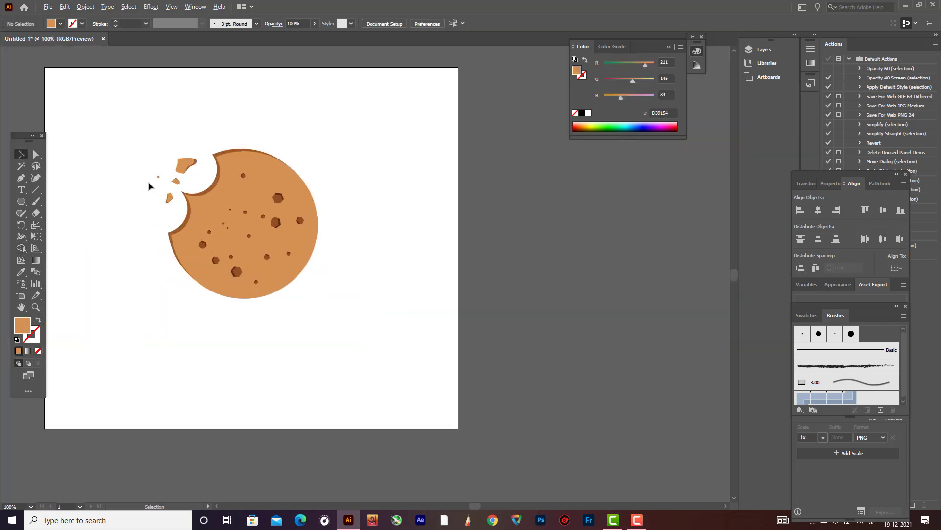
- Shrink the four-sided crumb and place a rotated, grouped copy about 5.8 × 5 pt inside the lower bite
scroll(152, 185, up, 3)
click(219, 180)
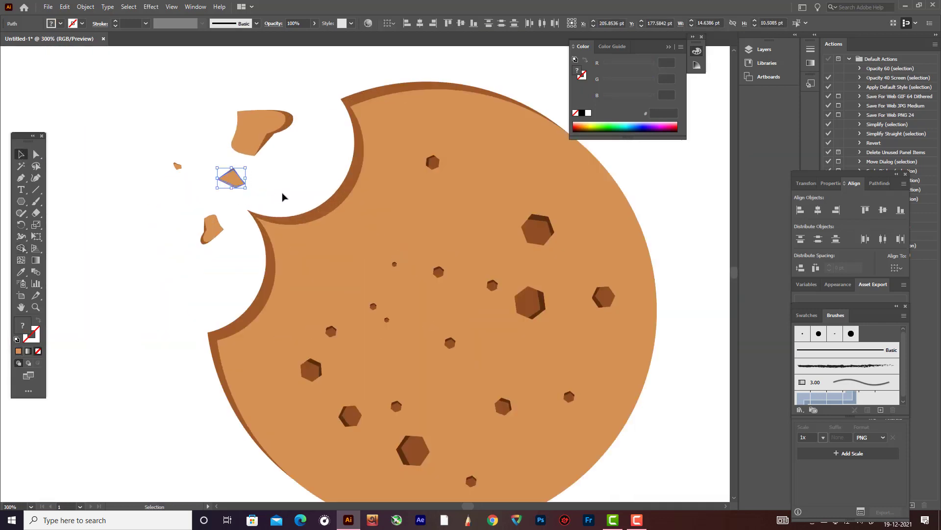
drag(247, 168, 219, 290)
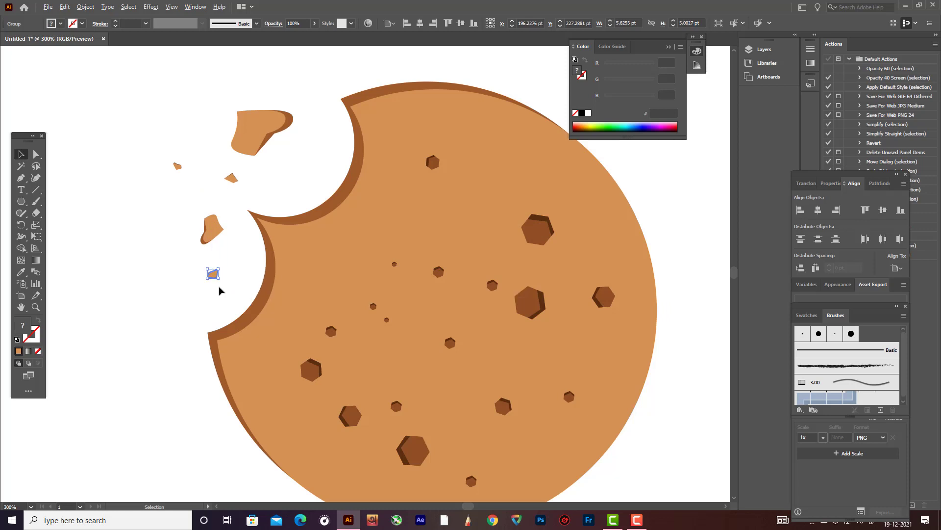
- Round the upper right corner of the new small crumb's light shape to a radius of about 0.79 pt
scroll(219, 287, up, 6)
click(240, 164)
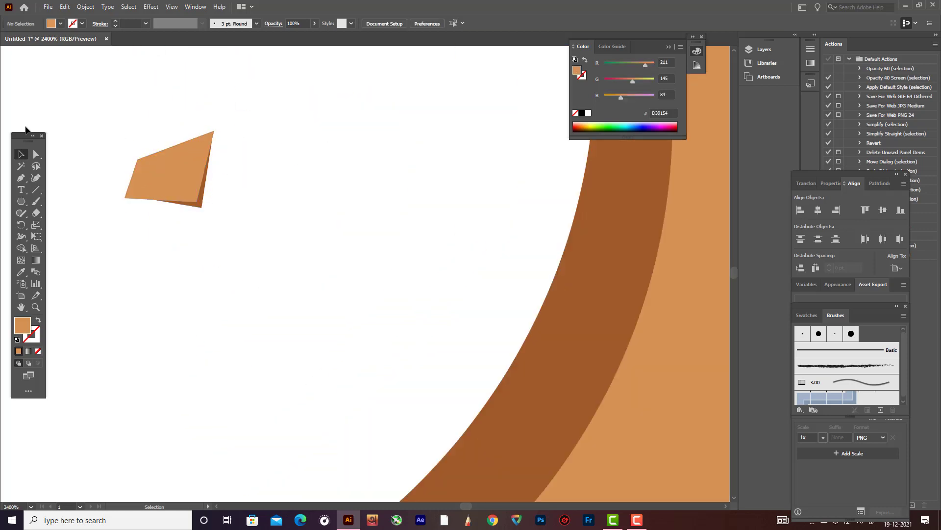
click(35, 155)
drag(180, 131, 203, 158)
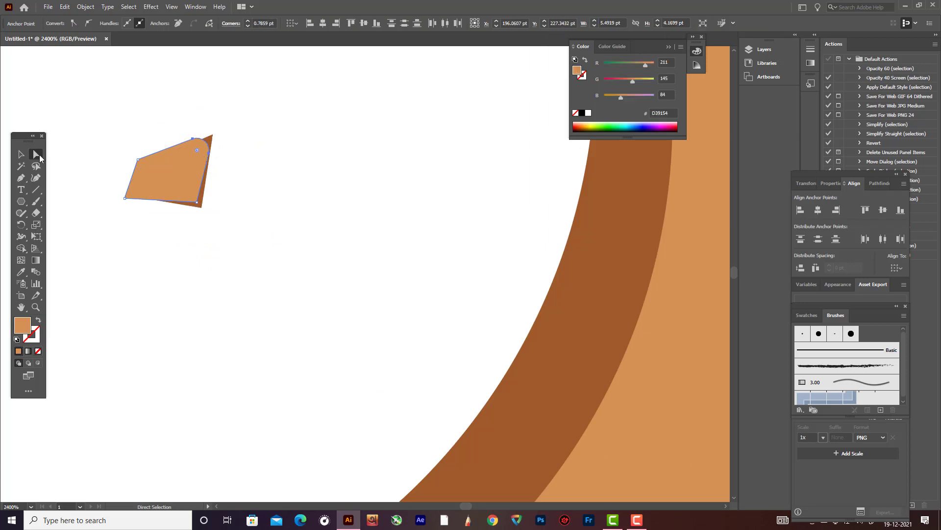
click(237, 145)
- Group the small crumb's shapes and remove the dark areas protruding past its light shape with the Shape Builder tool
click(212, 135)
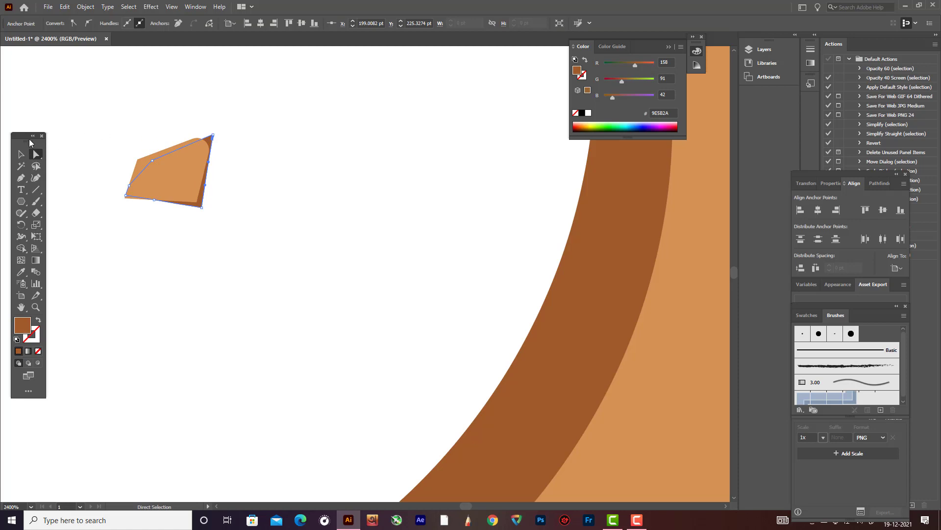
click(21, 154)
drag(129, 126, 302, 259)
key(ctrl+g)
scroll(219, 170, up, 2)
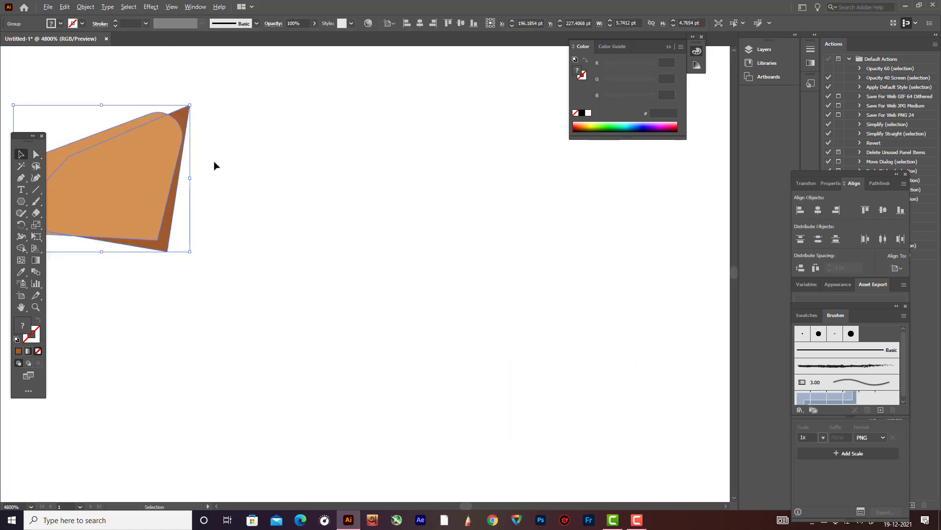
click(21, 248)
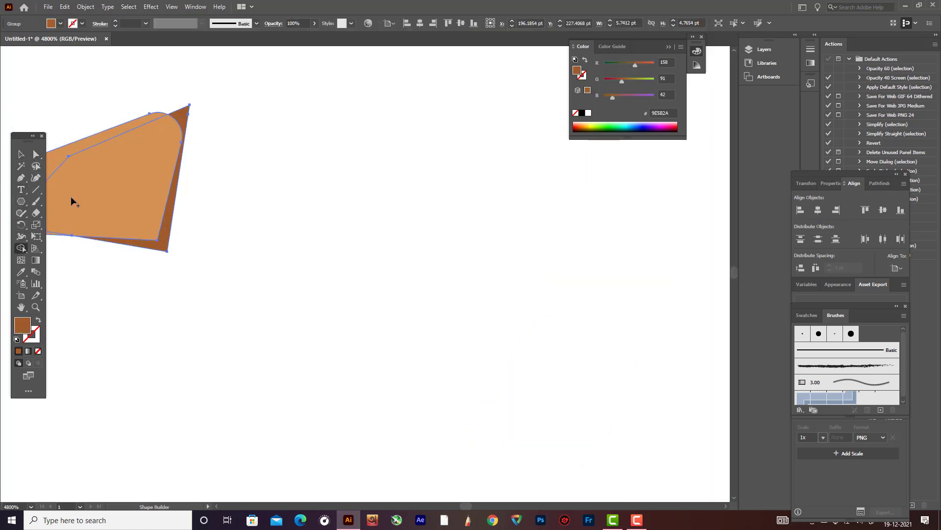
alt+click(188, 119)
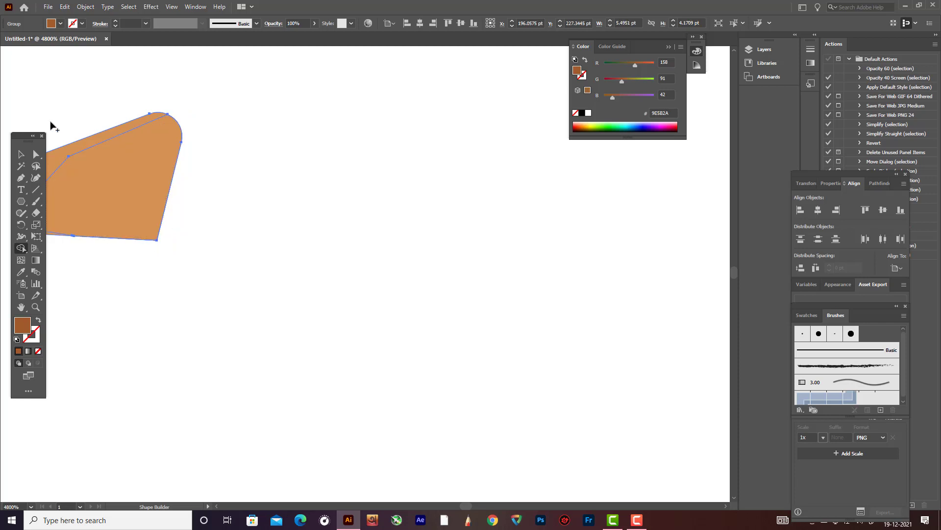
key(v)
click(289, 143)
scroll(223, 140, down, 1)
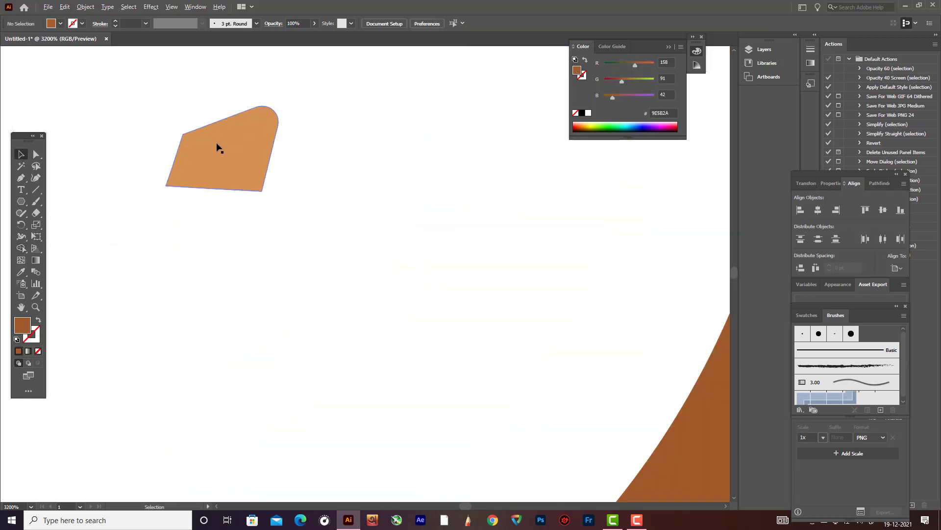
- Draw a dark brown four-point shape about 3 × 3 pt over the right part of the small crumb with the Pen tool
scroll(217, 147, up, 1)
drag(182, 111, 213, 111)
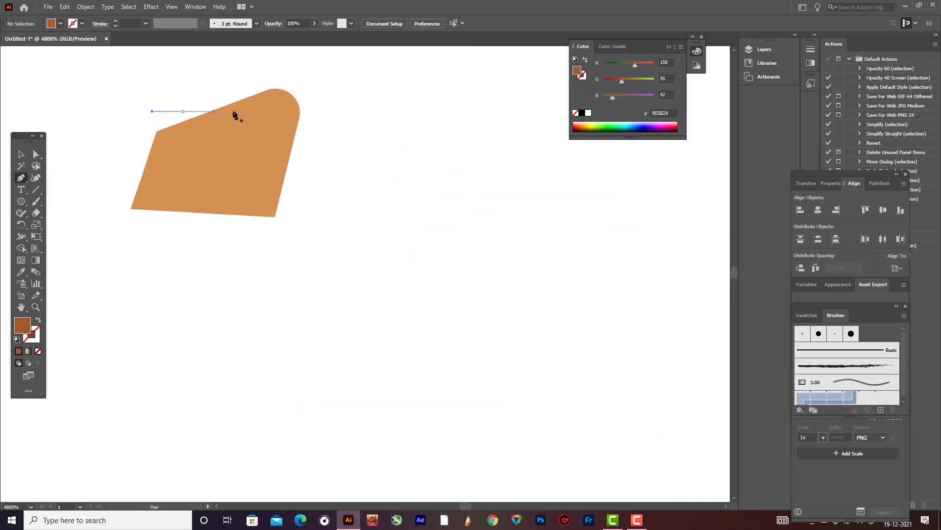
key(ctrl+z)
click(226, 123)
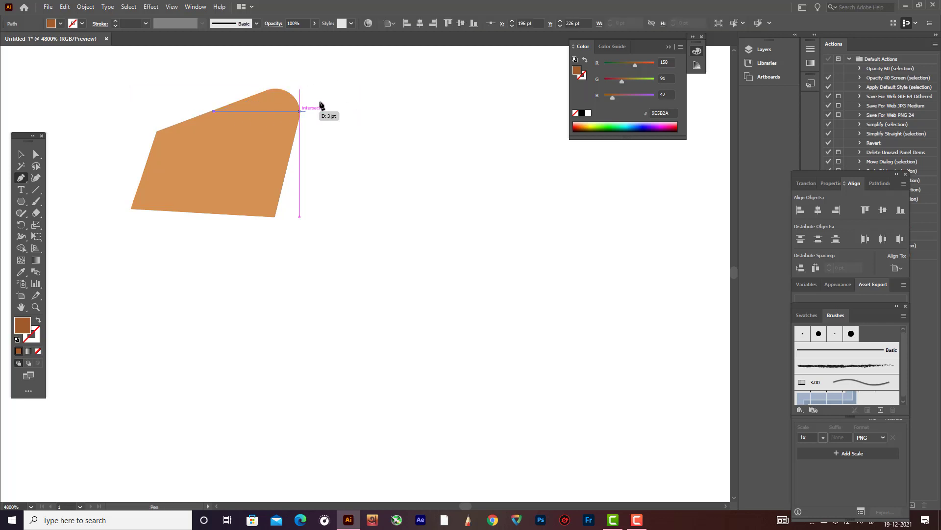
click(307, 111)
click(307, 173)
click(276, 202)
click(213, 203)
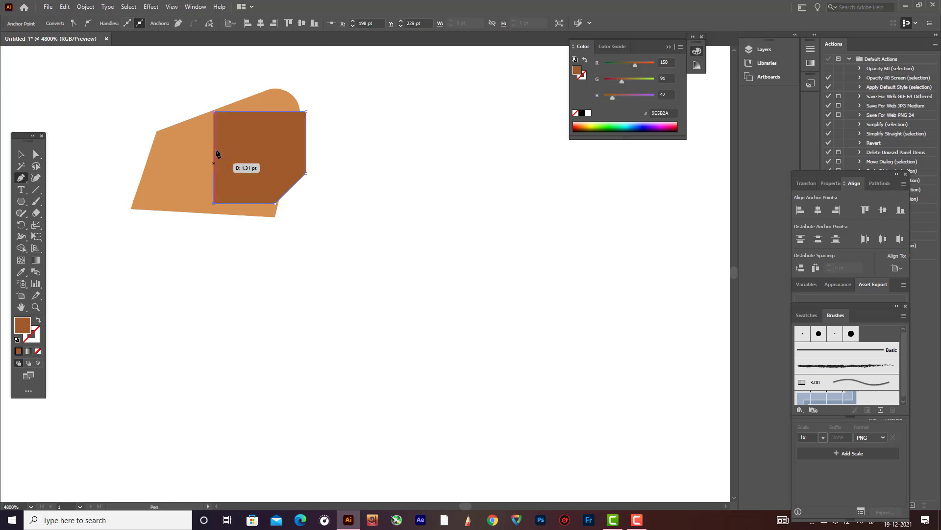
drag(184, 203, 184, 219)
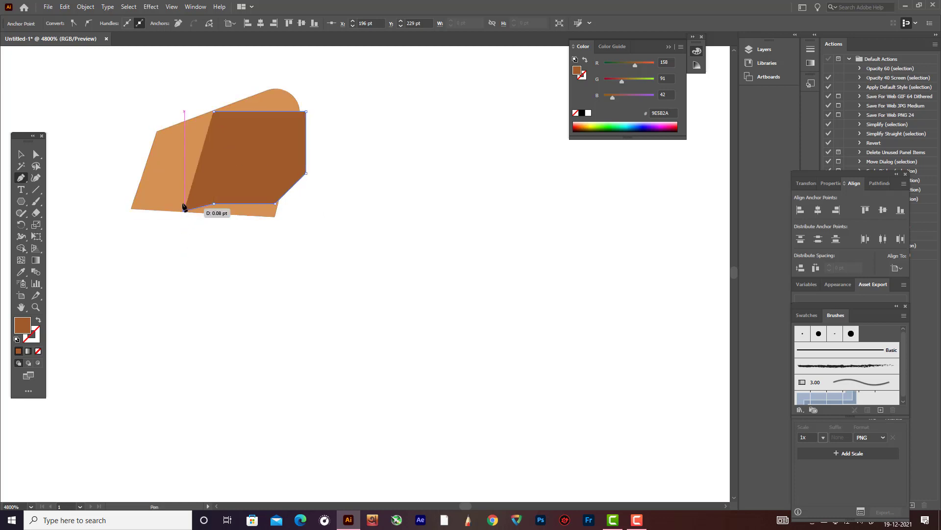
click(214, 112)
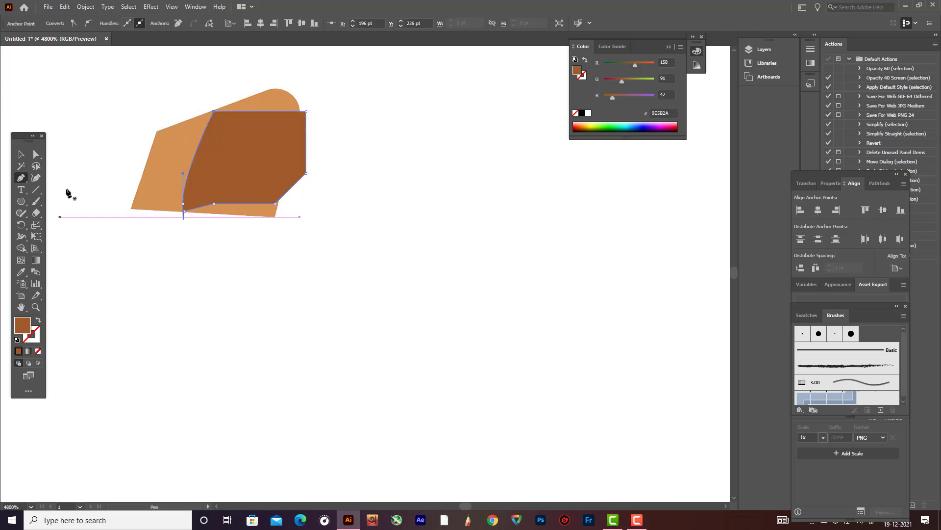
click(35, 177)
drag(275, 203, 275, 234)
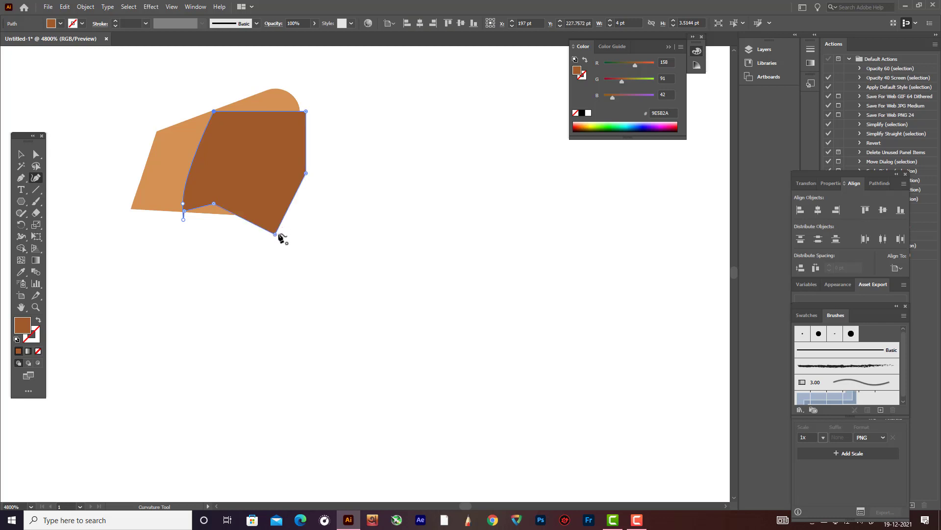
drag(208, 219, 204, 229)
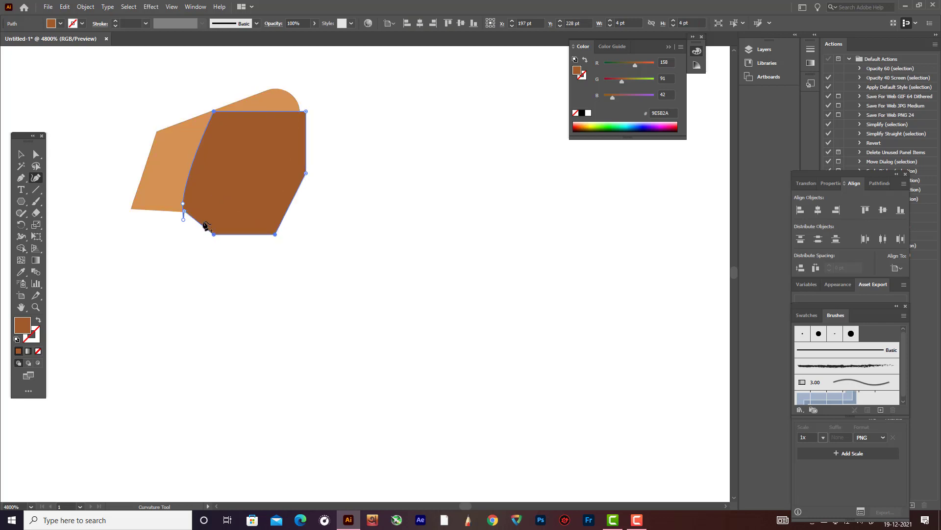
key(ctrl+z)
key(ctrl+z)
key(ctrl+z)
key(ctrl+z)
key(ctrl+z)
key(ctrl+z)
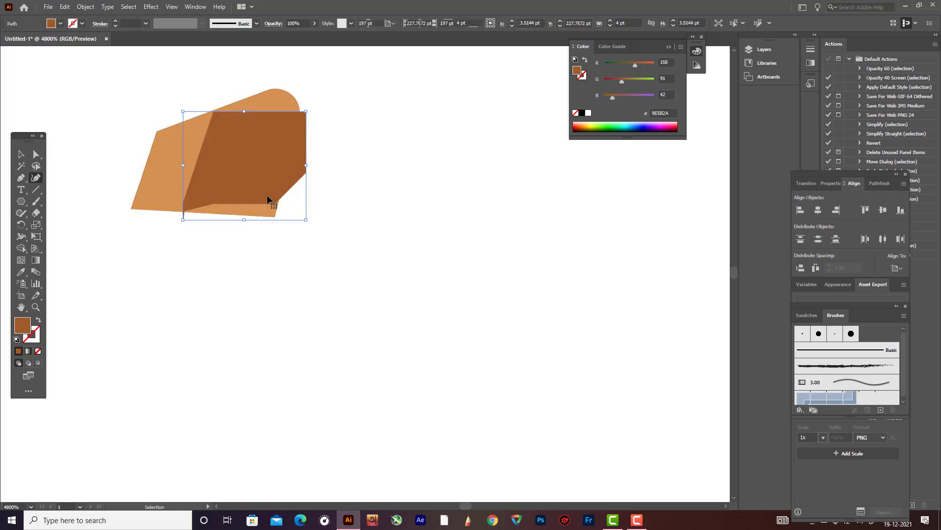
key(ctrl+z)
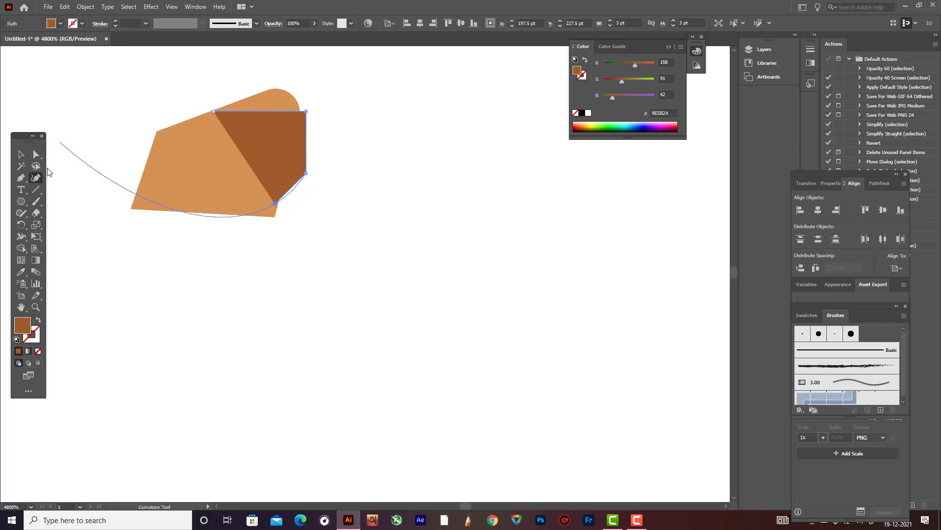
- Deselect the dark shape and turn off Snap to Pixel
click(21, 154)
click(141, 68)
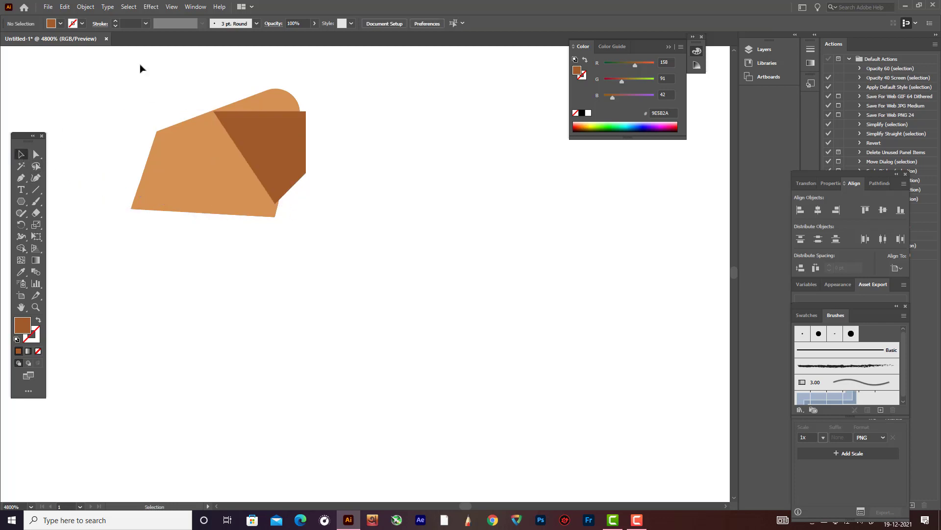
click(172, 7)
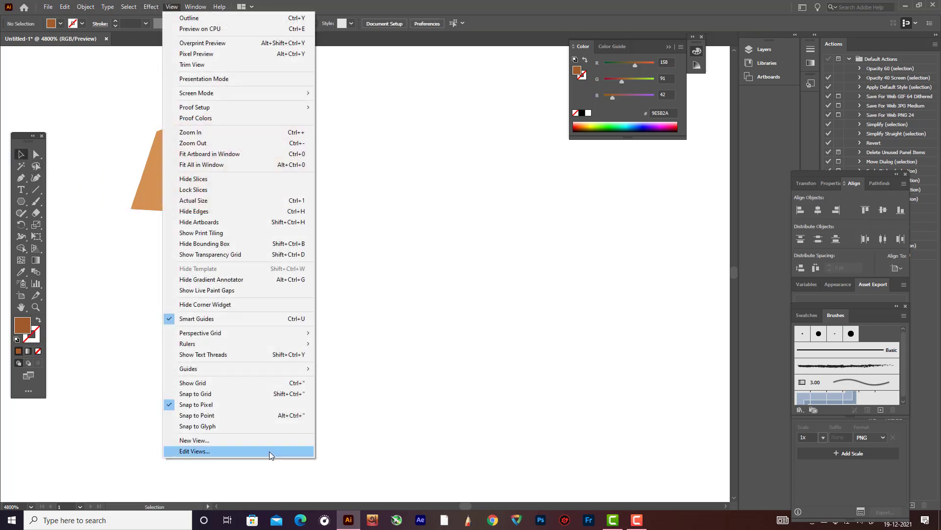
click(196, 405)
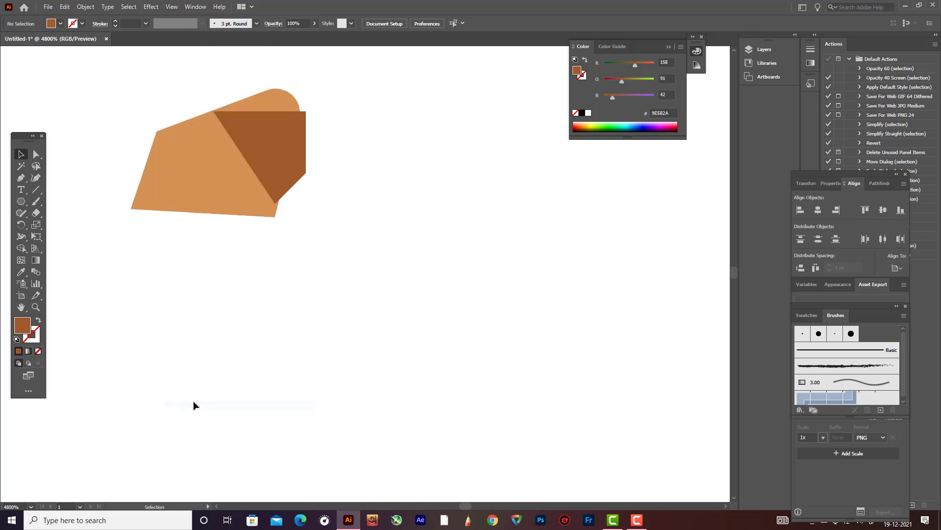
- Move the dark shape up by about 0.34 pt over the small crumb's light shape
double_click(297, 141)
click(295, 156)
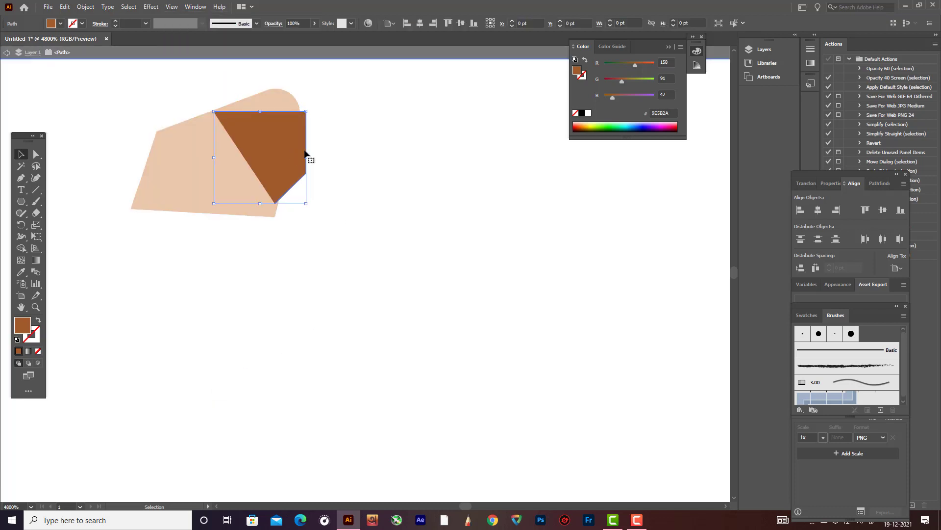
double_click(336, 153)
mouse_move(287, 161)
mouse_down()
mouse_move(322, 157)
mouse_move(326, 147)
mouse_move(271, 162)
mouse_move(287, 155)
mouse_up()
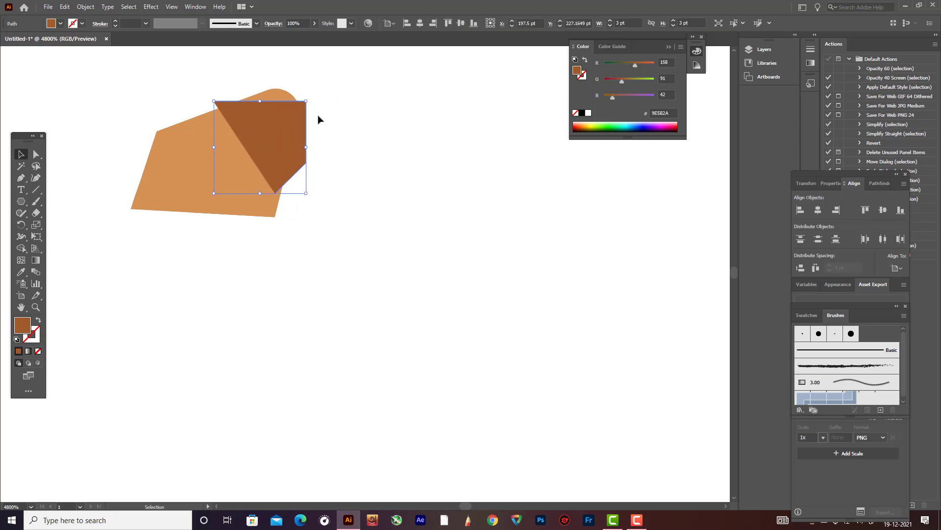
- Reshape the dark shape with the Curvature tool into a curved-top form about 4.9 × 4.3 pt that follows the crumb's upper and right edges
click(36, 155)
click(36, 178)
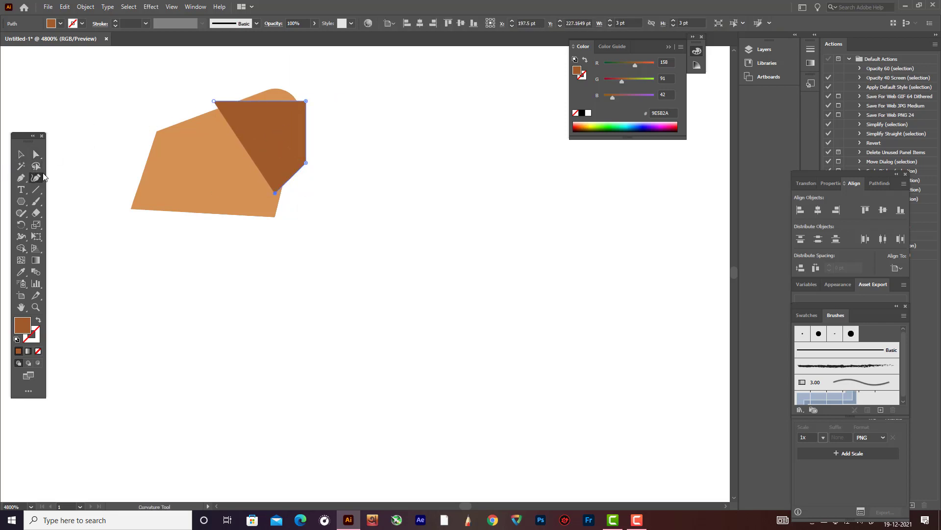
drag(214, 101, 154, 157)
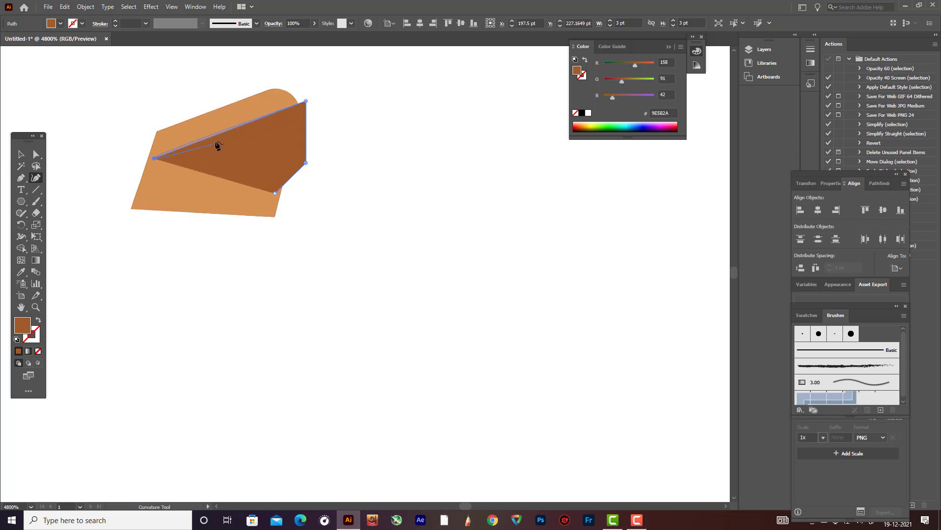
drag(219, 131, 203, 109)
drag(309, 98, 293, 92)
drag(307, 163, 248, 205)
click(142, 176)
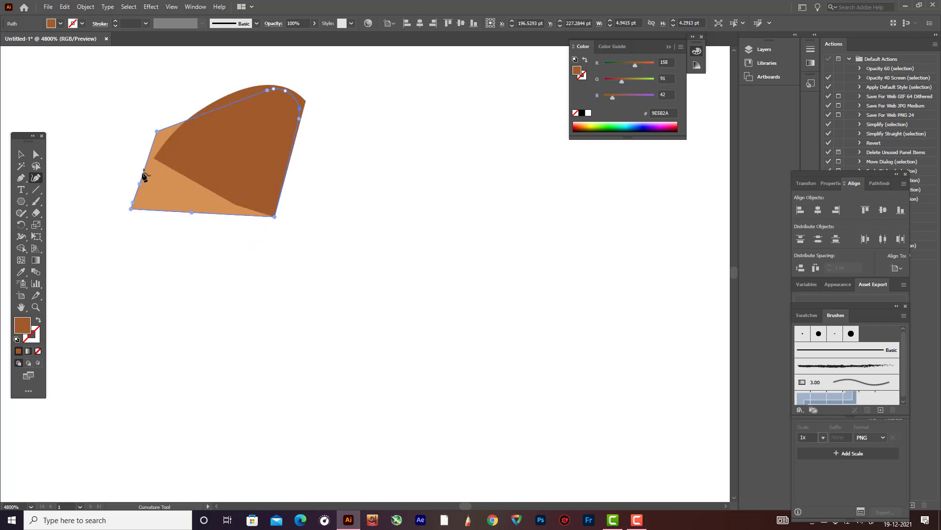
- Widen the dark shape to about 5 pt and send it behind the crumb's light shape
click(19, 154)
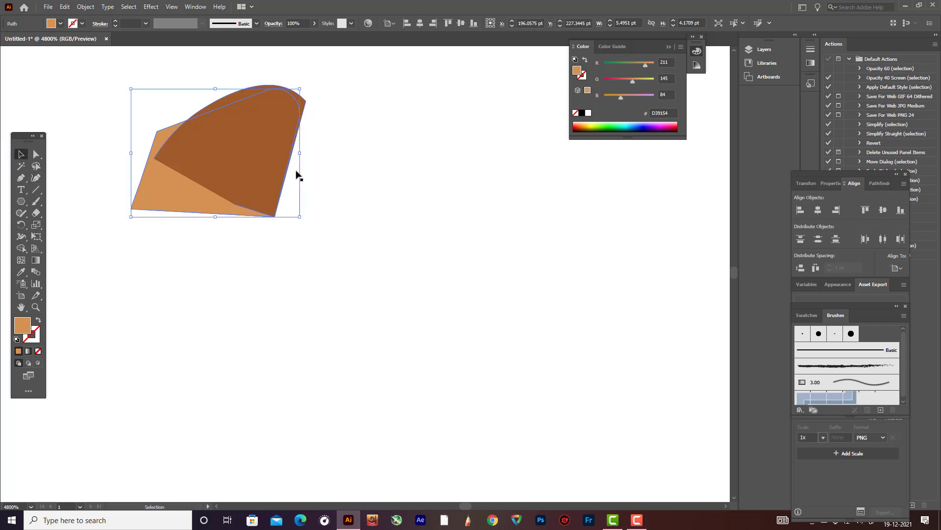
click(350, 191)
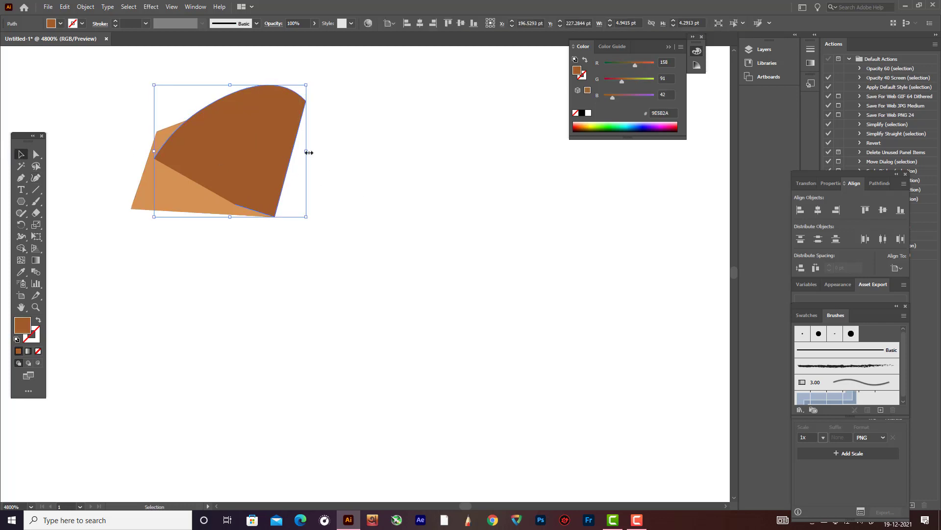
drag(308, 153, 308, 157)
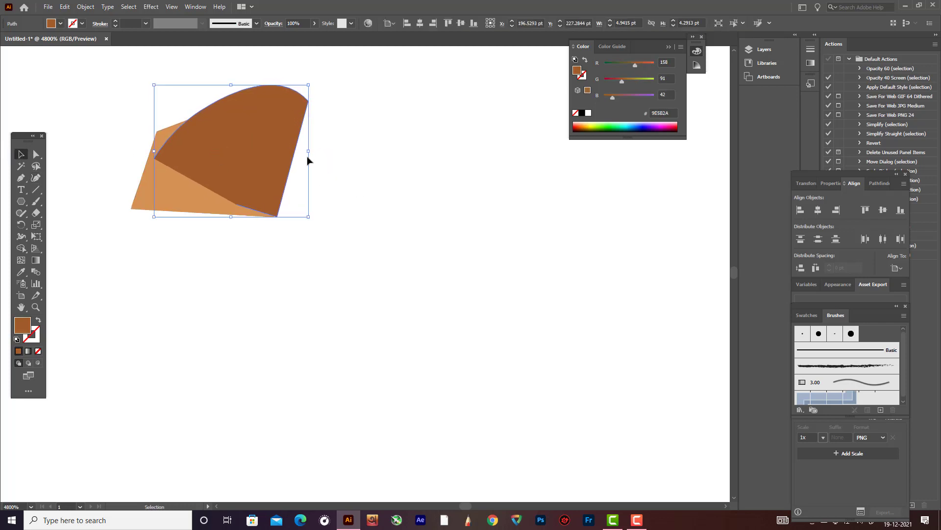
click(347, 166)
click(282, 152)
key(ctrl+[)
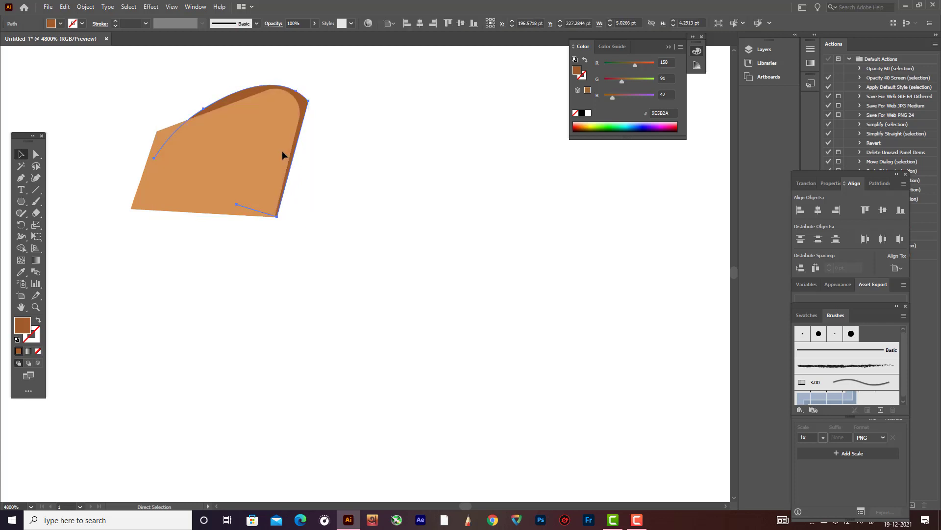
click(410, 174)
- Move the light shape's upper left corner inward and adjust its upper and right edge points with the Curvature tool
scroll(410, 174, up, 3)
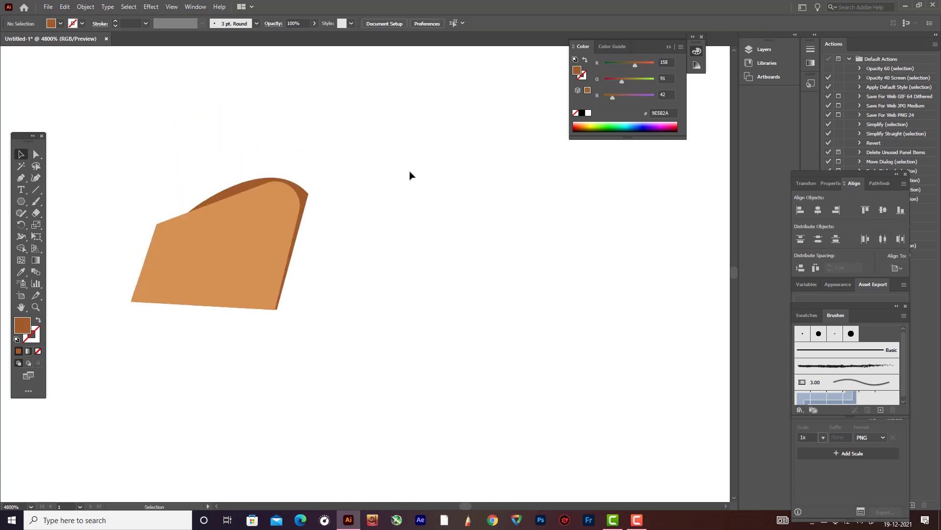
click(194, 222)
key(shift+grave)
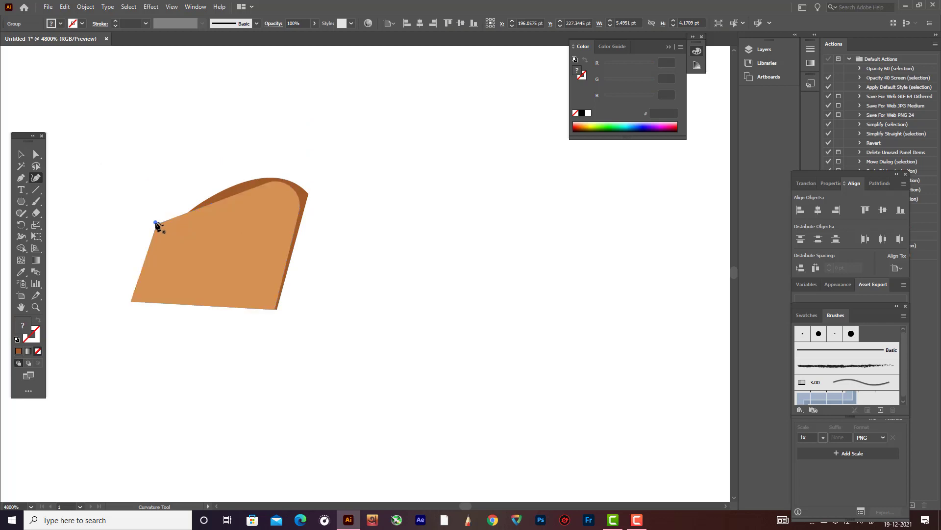
click(155, 222)
key(ctrl+z)
click(158, 224)
drag(169, 221, 178, 204)
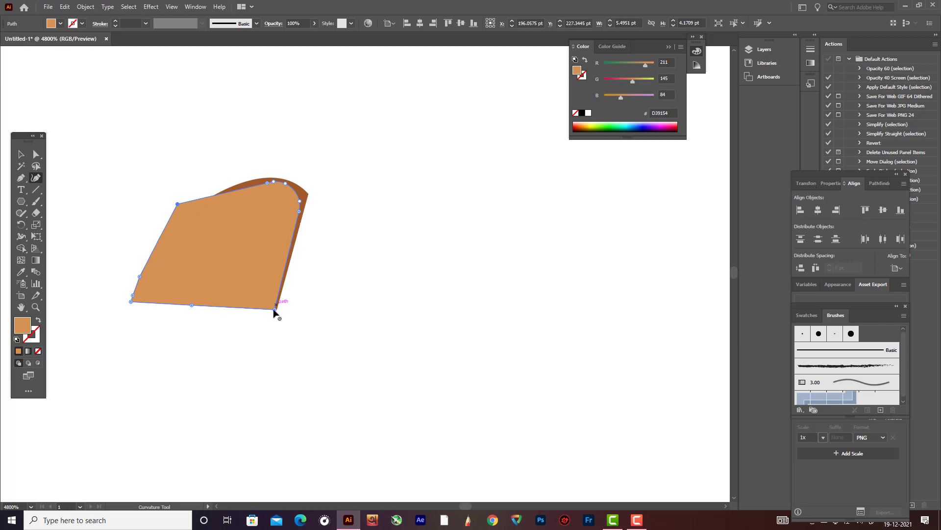
drag(299, 212, 298, 215)
drag(266, 181, 256, 188)
click(21, 154)
click(369, 202)
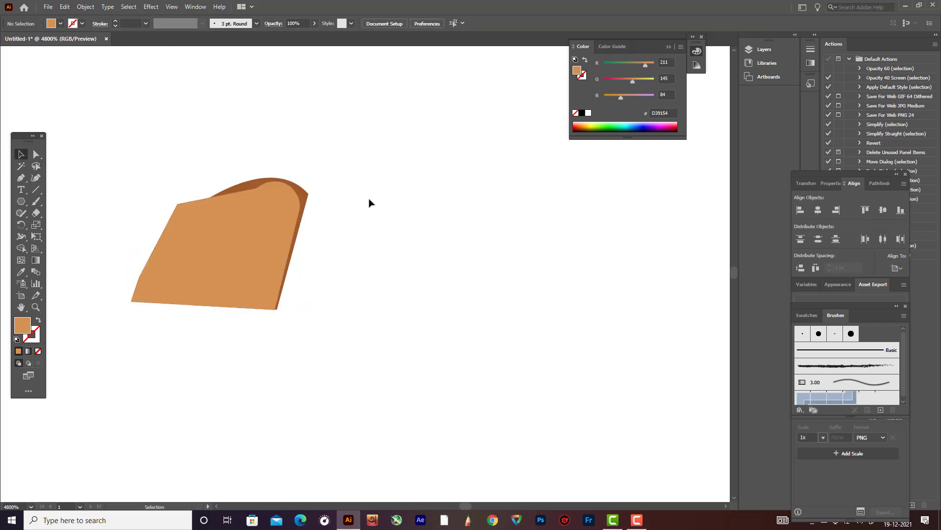
- Shift the light shape's upper left anchor point slightly inward and convert it to a smooth point
click(193, 210)
click(36, 154)
click(192, 210)
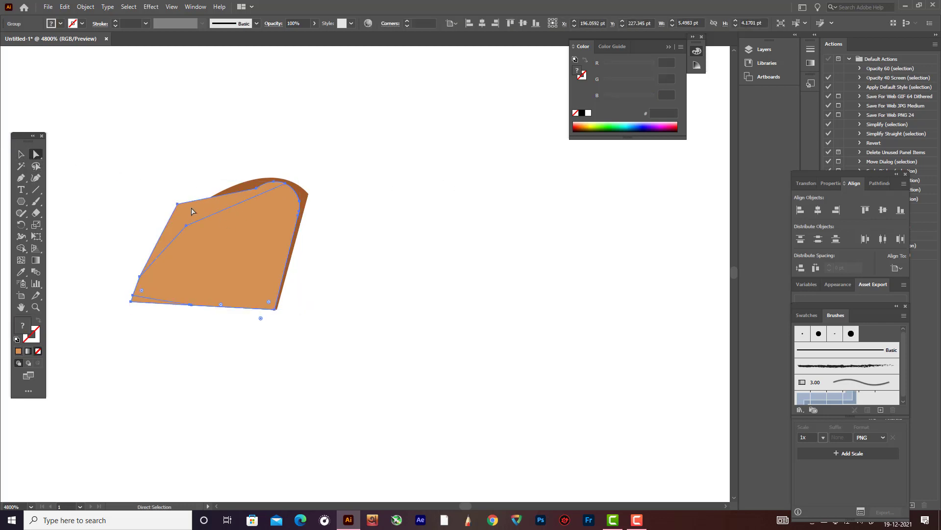
click(176, 205)
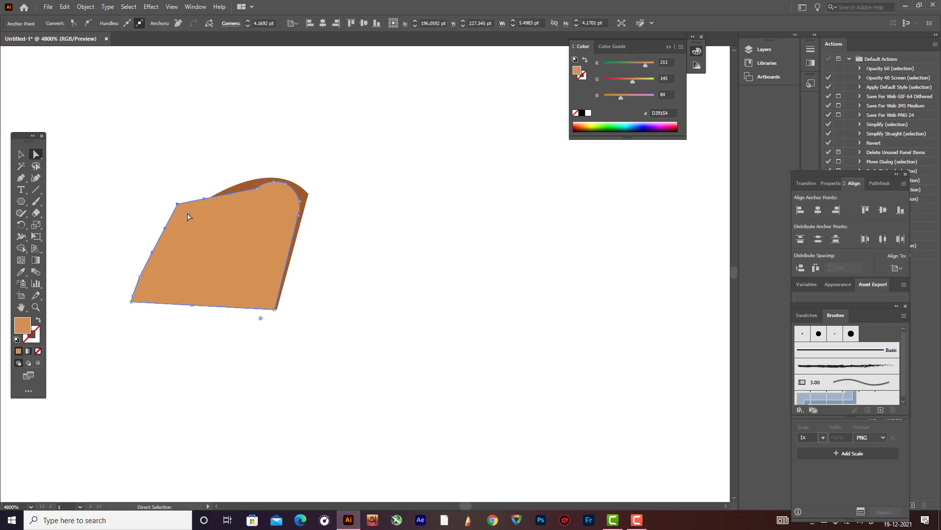
drag(177, 206, 181, 209)
click(88, 23)
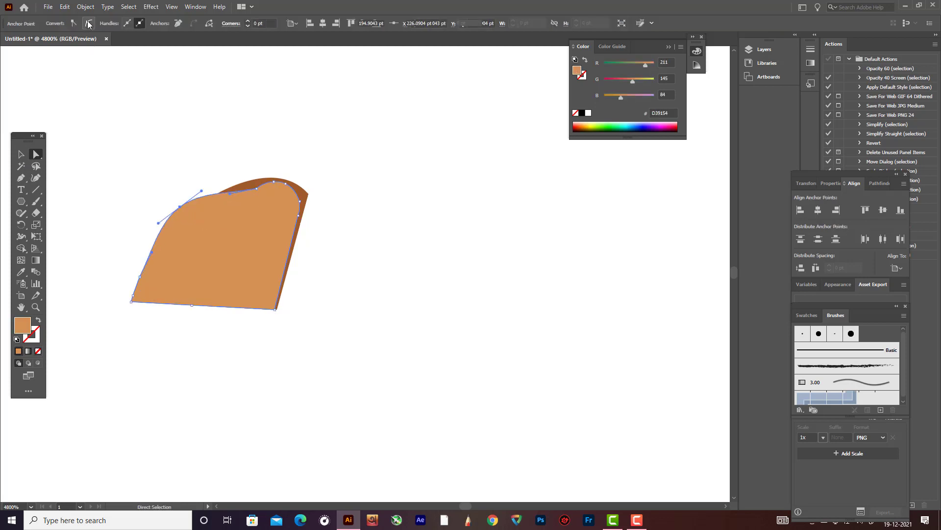
click(21, 154)
click(211, 192)
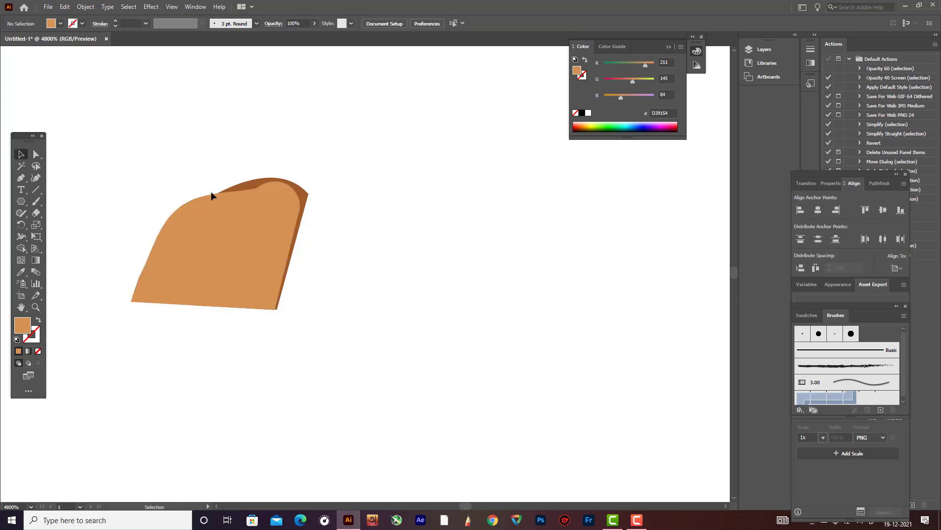
- Slightly round the lower right corner of the small crumb's light shape
click(157, 254)
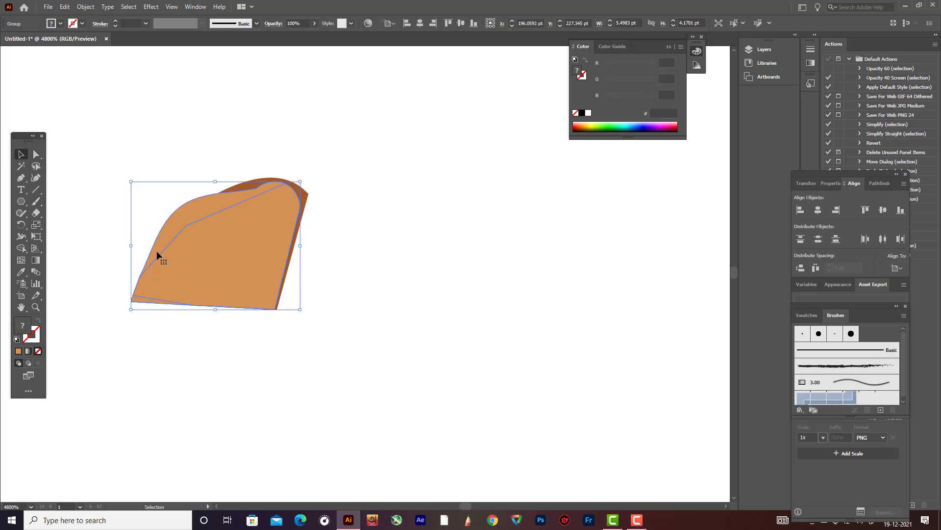
click(35, 155)
drag(141, 290, 154, 293)
key(v)
click(429, 217)
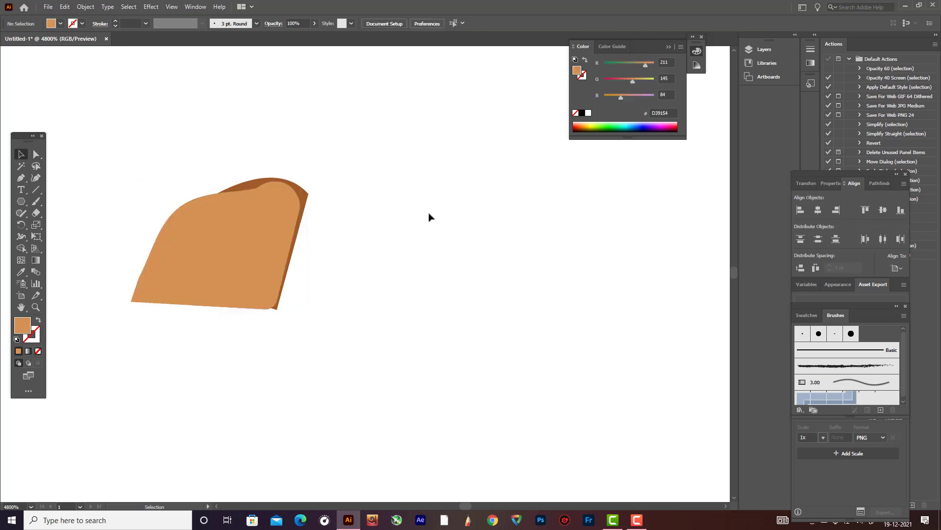
- Group the cookie with all its chips and crumbs, move it toward the artboard's centre and enlarge it to about 279 × 260 pt
scroll(429, 221, down, 6)
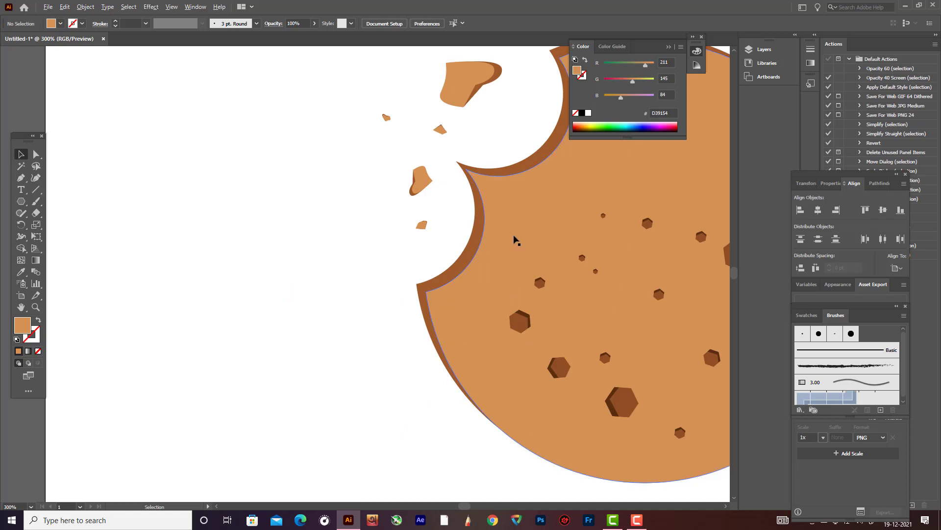
scroll(515, 238, down, 7)
scroll(598, 264, up, 3)
scroll(602, 262, down, 3)
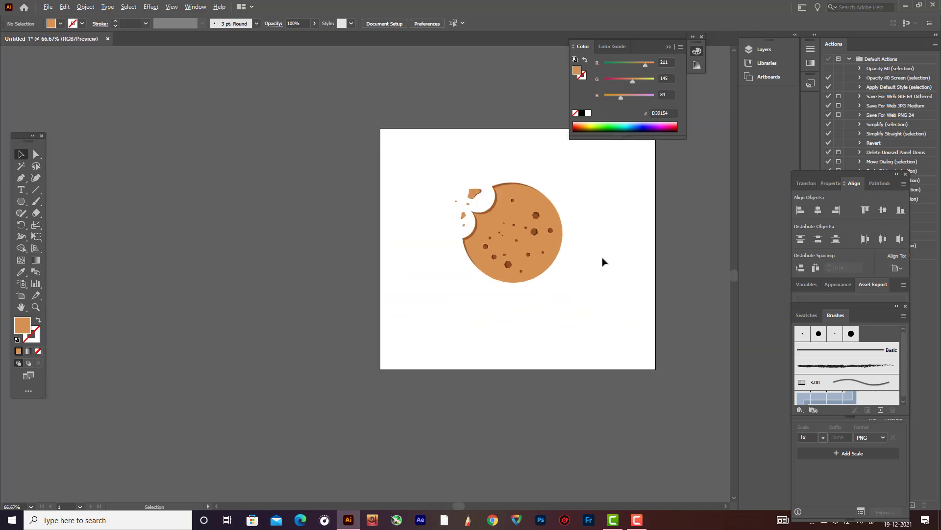
drag(451, 188, 710, 355)
key(a)
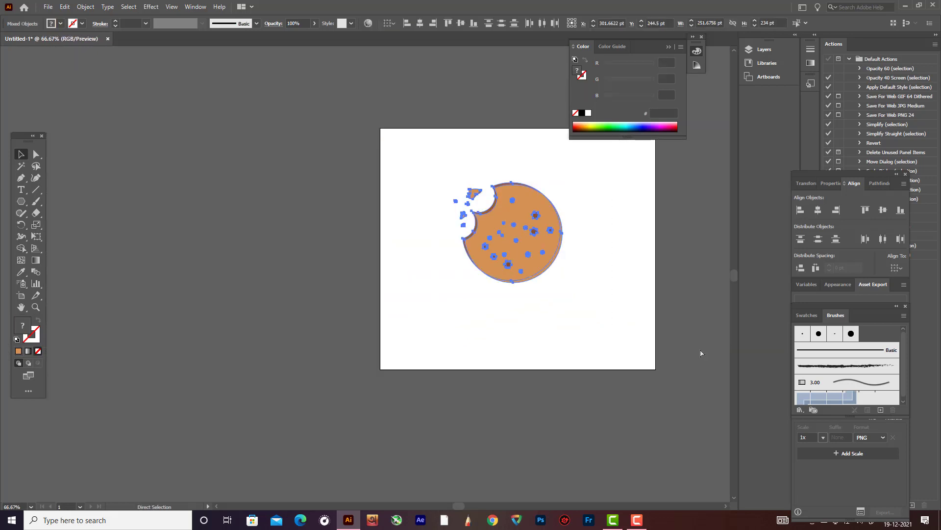
key(v)
drag(564, 182, 549, 230)
drag(515, 172, 584, 198)
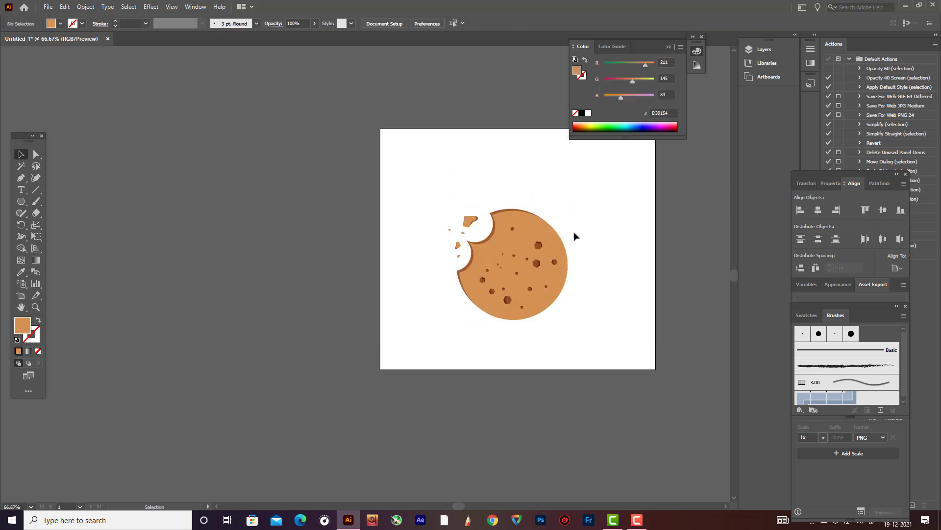
- Fit the artboard in the window and check the finished cookie with nothing selected
drag(446, 203, 602, 354)
scroll(635, 344, down, 5)
scroll(683, 348, up, 4)
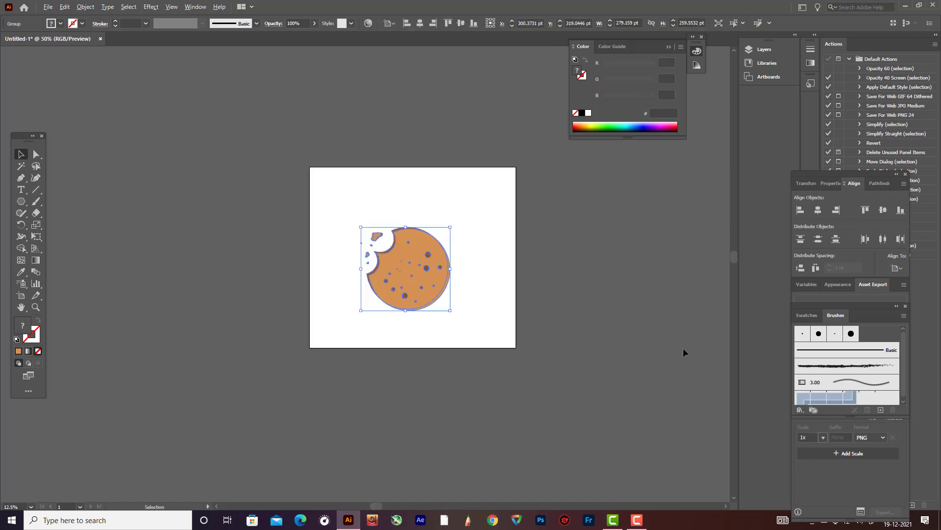
scroll(601, 302, up, 3)
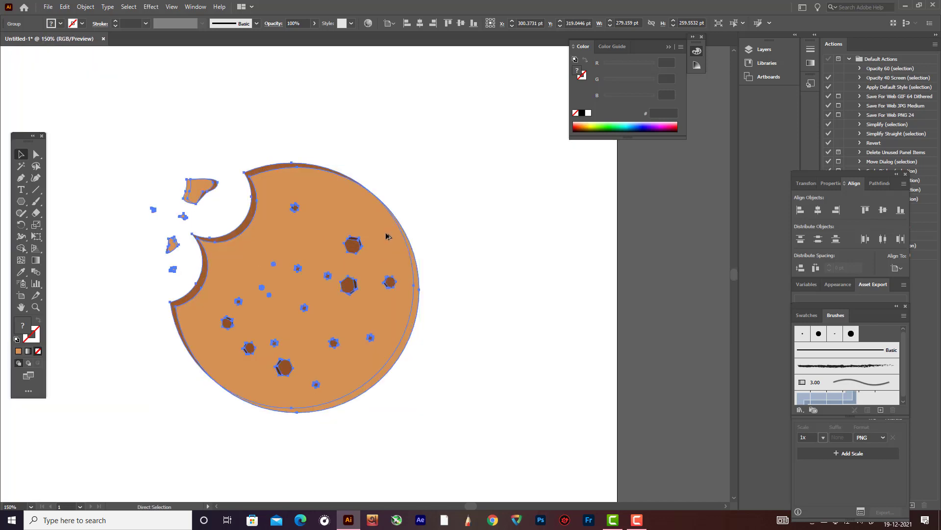
key(ctrl+0)
click(508, 207)
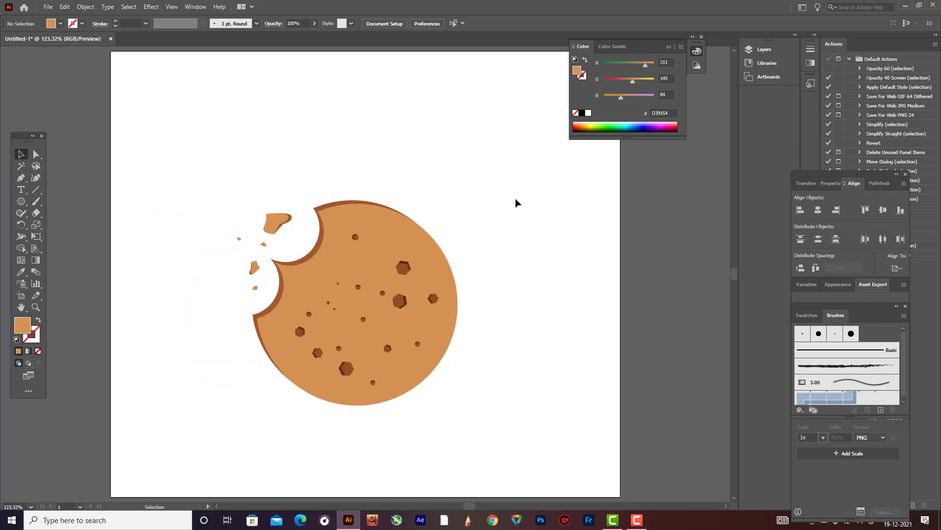